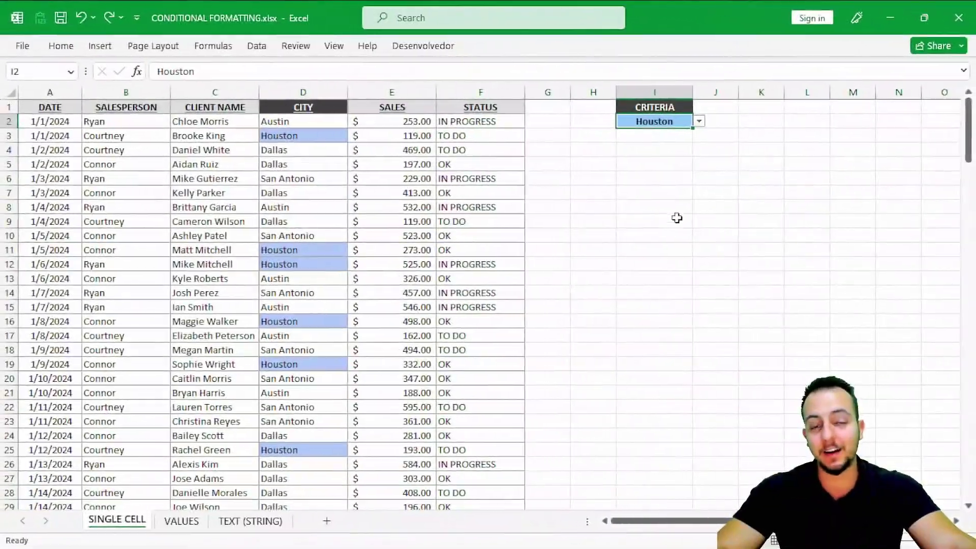
# - Change the city criterion in I2 of the SINGLE CELL sheet to Dallas and to San Antonio, pointing out the matching cities
pyautogui.click(700, 121)
pyautogui.click(676, 143)
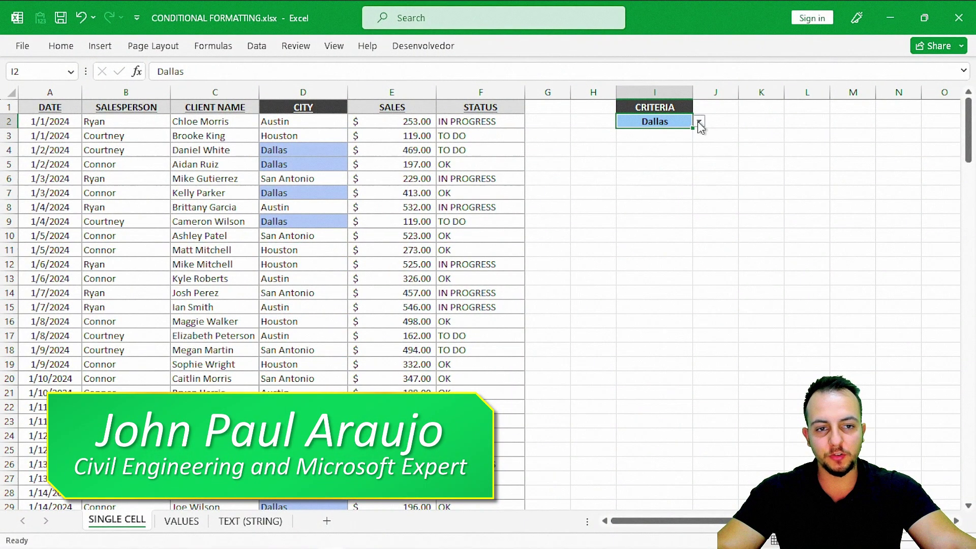
pyautogui.click(699, 121)
pyautogui.click(660, 161)
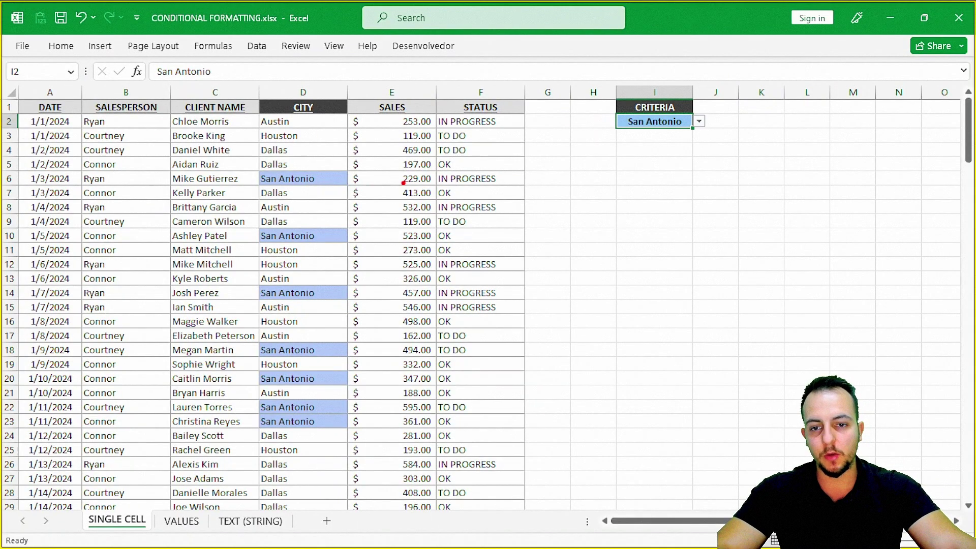
pyautogui.moveTo(297, 133)
pyautogui.mouseDown()
pyautogui.moveTo(356, 211)
pyautogui.moveTo(373, 153)
pyautogui.mouseUp()
pyautogui.moveTo(421, 201)
pyautogui.mouseDown()
pyautogui.moveTo(405, 207)
pyautogui.moveTo(584, 236)
pyautogui.mouseUp()
pyautogui.press('Escape')
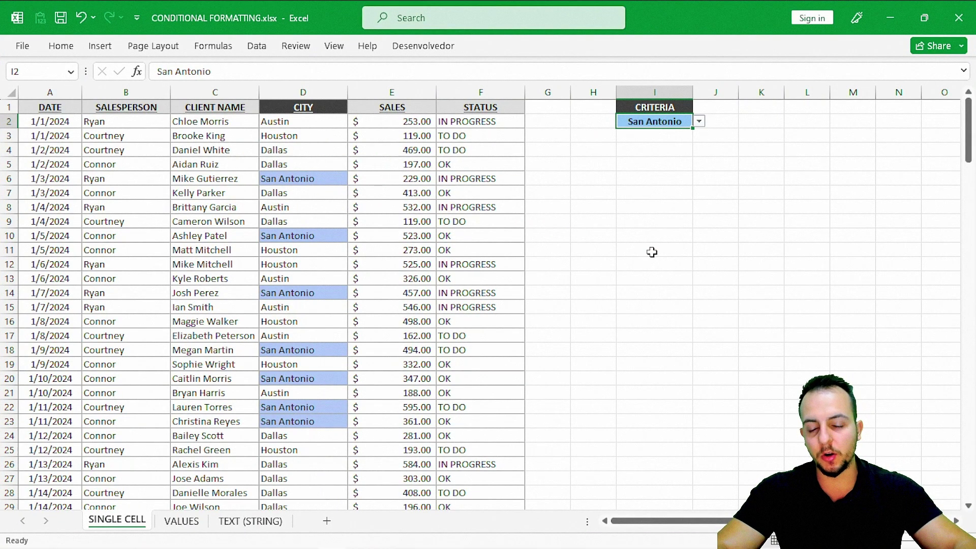
# - Try a RED threshold of 400 in J2 of the VALUES sheet and undo it
pyautogui.hotkey('ctrl', 'pagedown')
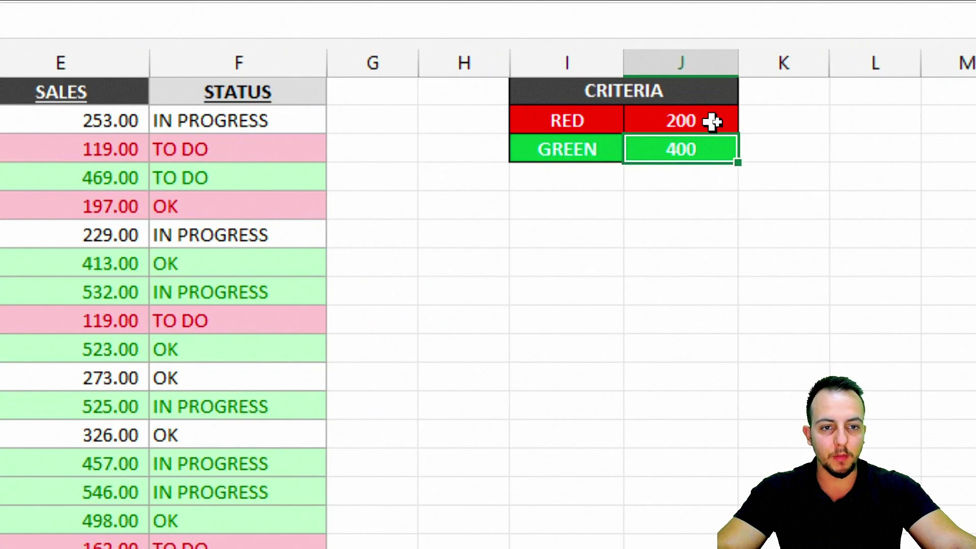
pyautogui.click(718, 121)
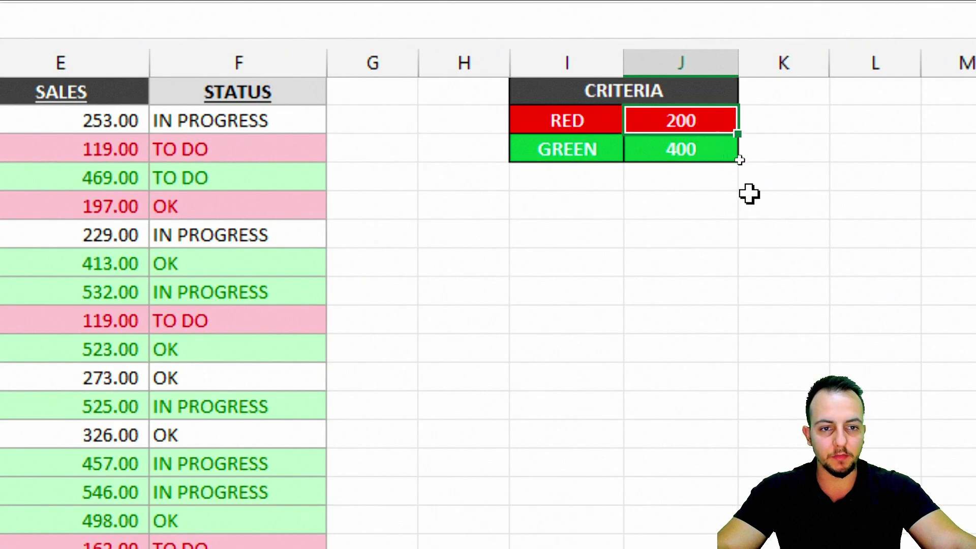
pyautogui.write('400')
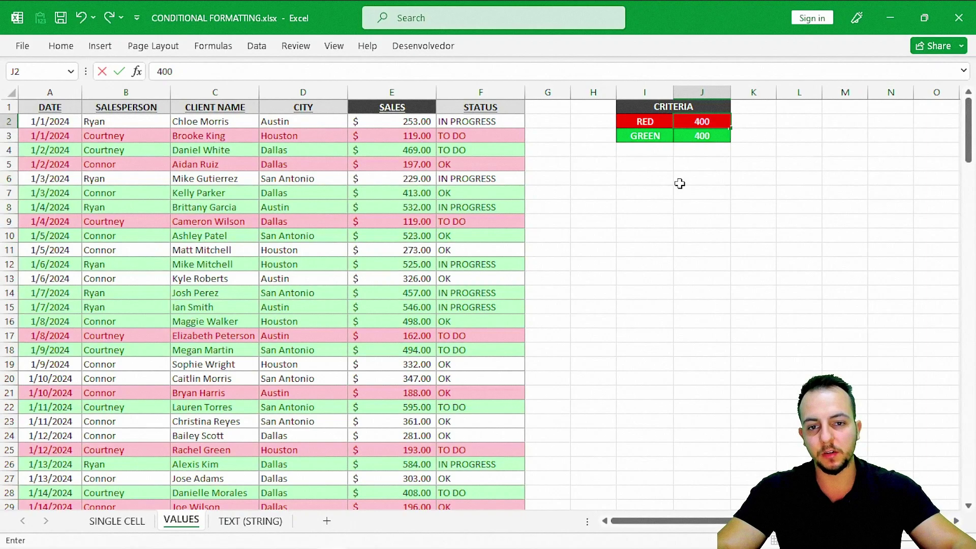
pyautogui.press('Return')
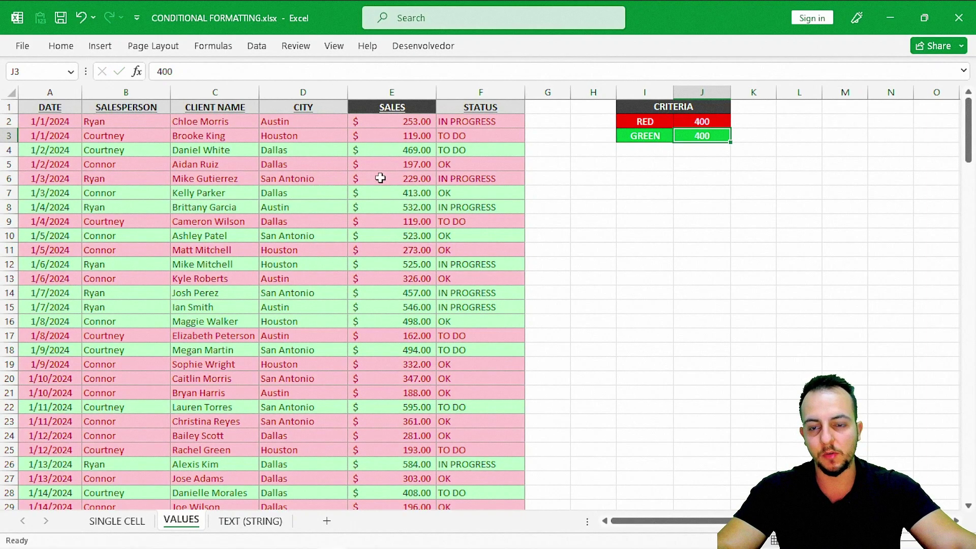
pyautogui.hotkey('ctrl', 'z')
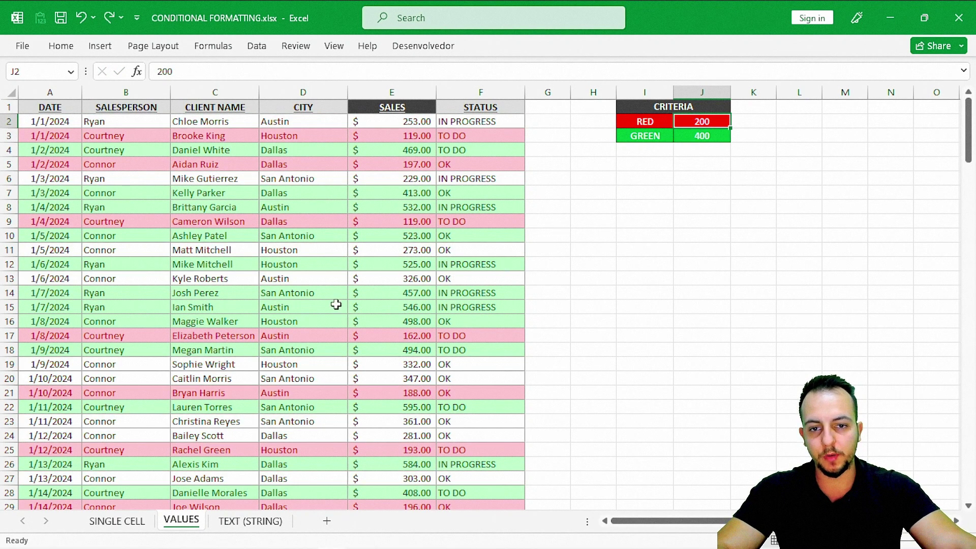
# - Examine the status criteria in I2:I4 of the TEXT (STRING) sheet and how the table rows are coloured by status
pyautogui.click(249, 520)
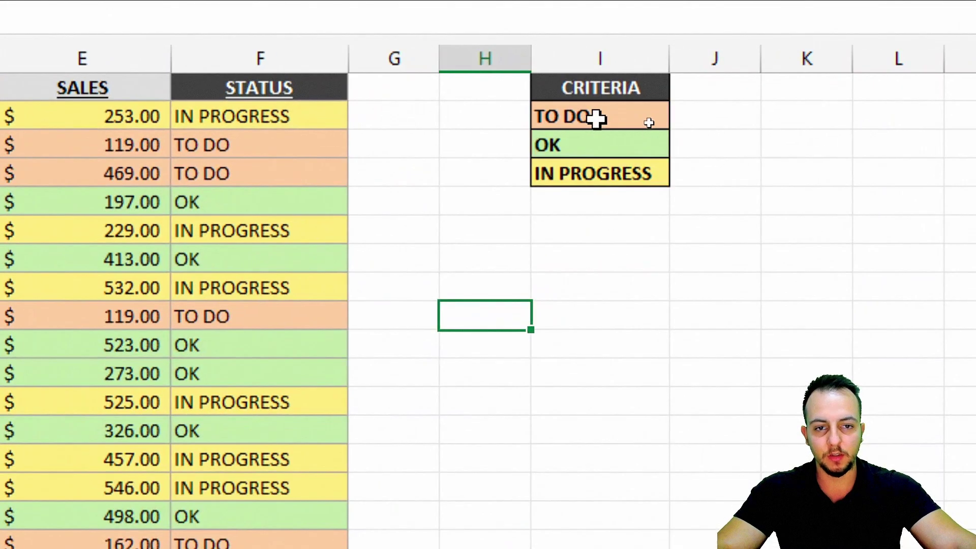
pyautogui.moveTo(649, 122); pyautogui.dragTo(645, 149)
pyautogui.moveTo(606, 116); pyautogui.dragTo(597, 172)
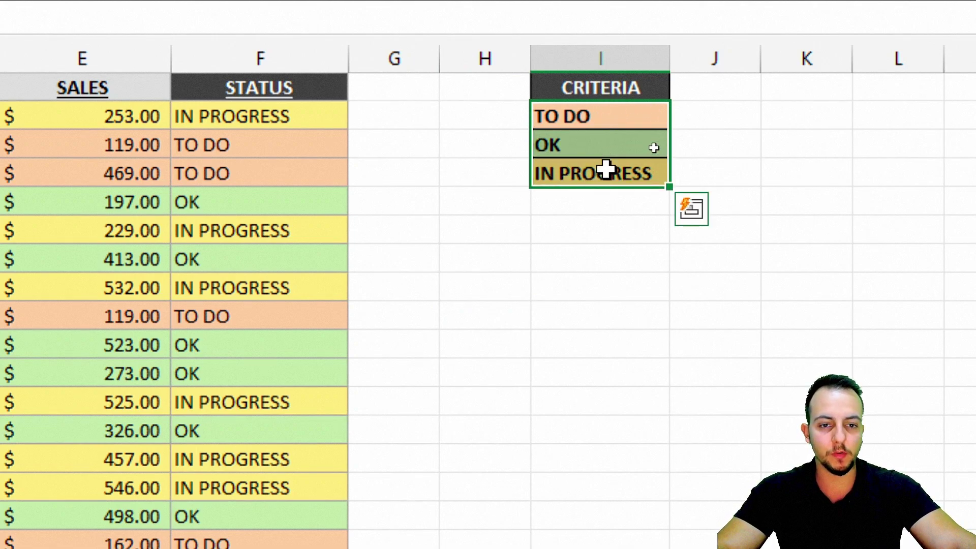
pyautogui.click(587, 152)
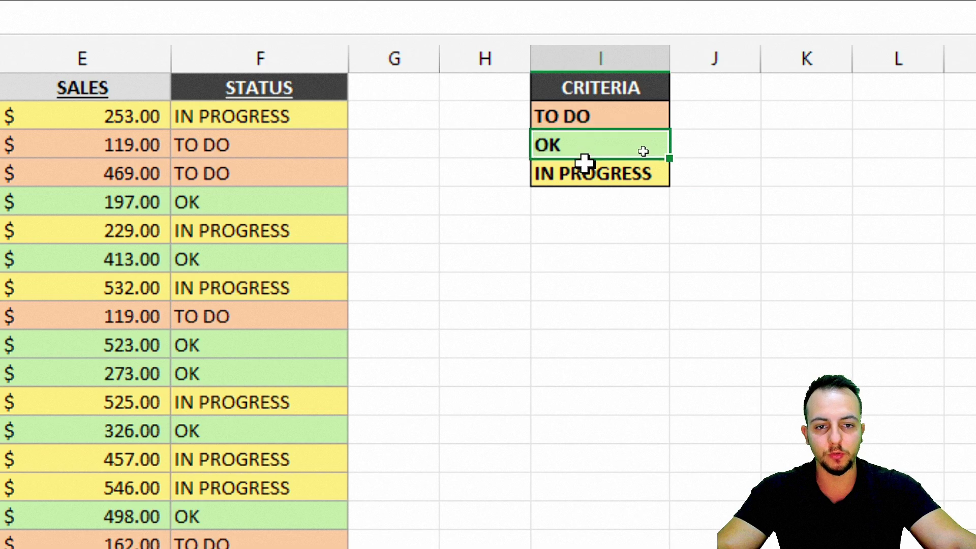
pyautogui.click(627, 124)
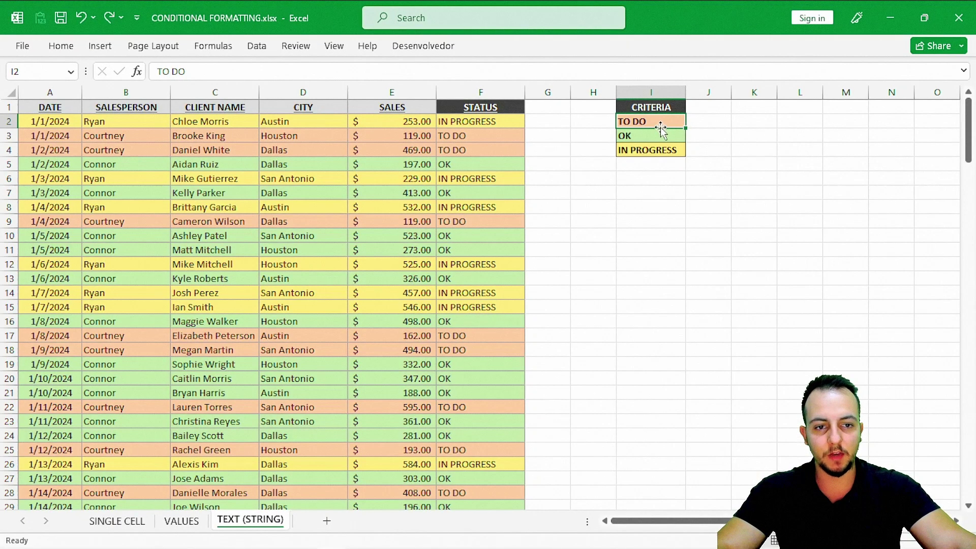
pyautogui.moveTo(657, 125); pyautogui.dragTo(650, 150)
pyautogui.click(651, 221)
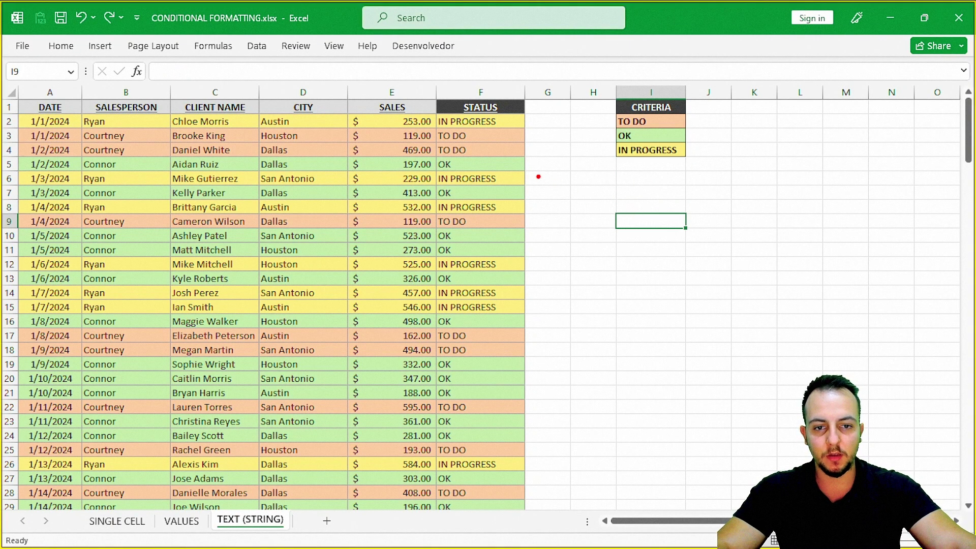
pyautogui.moveTo(529, 192); pyautogui.dragTo(624, 204)
pyautogui.moveTo(534, 225); pyautogui.dragTo(632, 249)
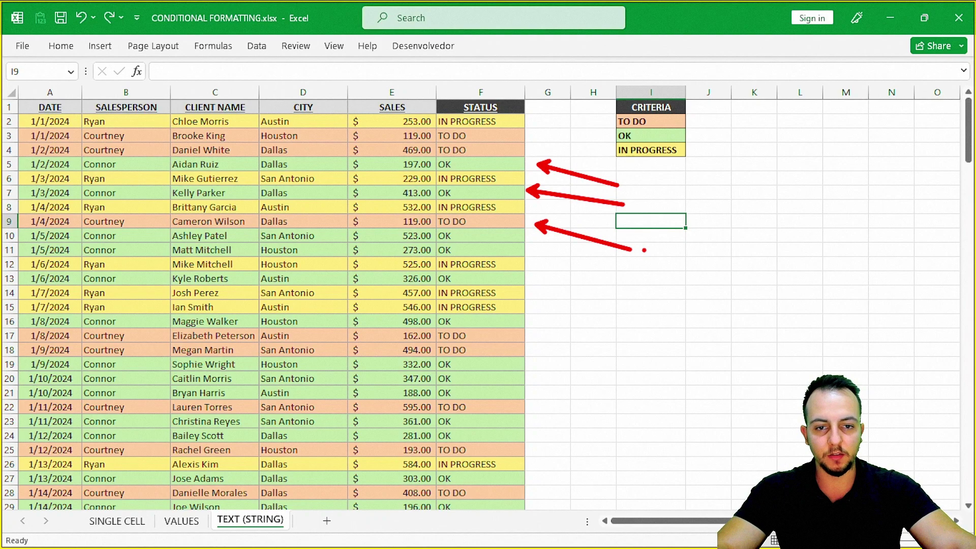
pyautogui.press('Escape')
# - Try clearing the status criteria in I2:I4 and undo the deletion
pyautogui.moveTo(650, 122); pyautogui.dragTo(651, 150)
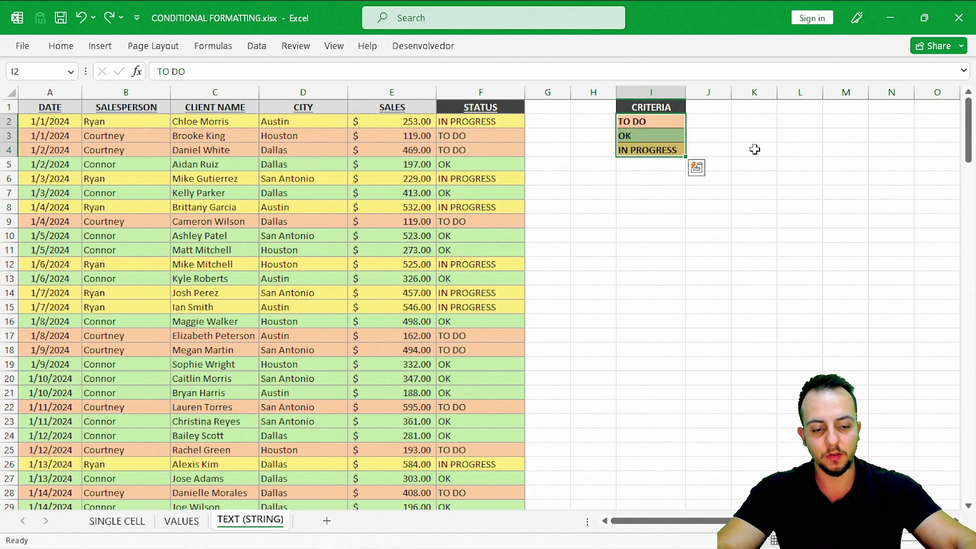
pyautogui.press('Delete')
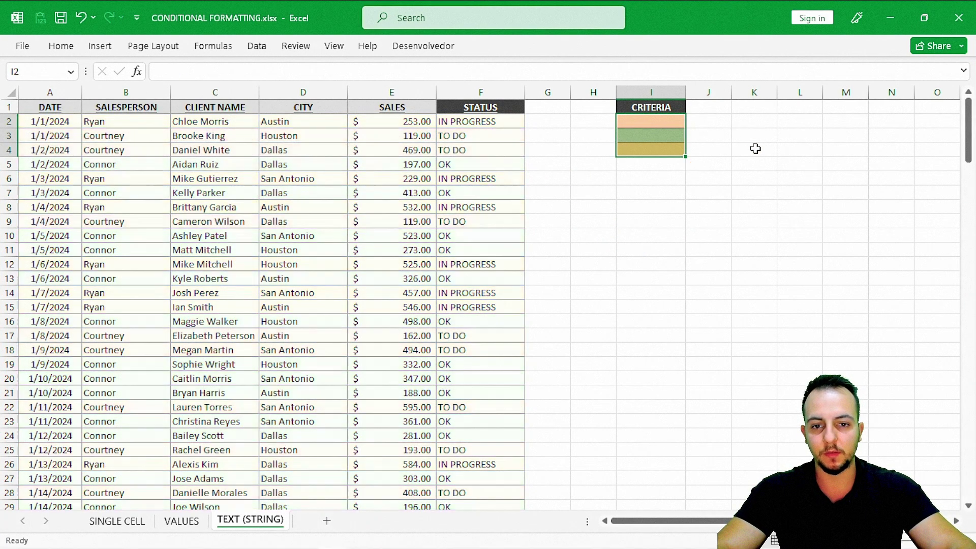
pyautogui.click(608, 199)
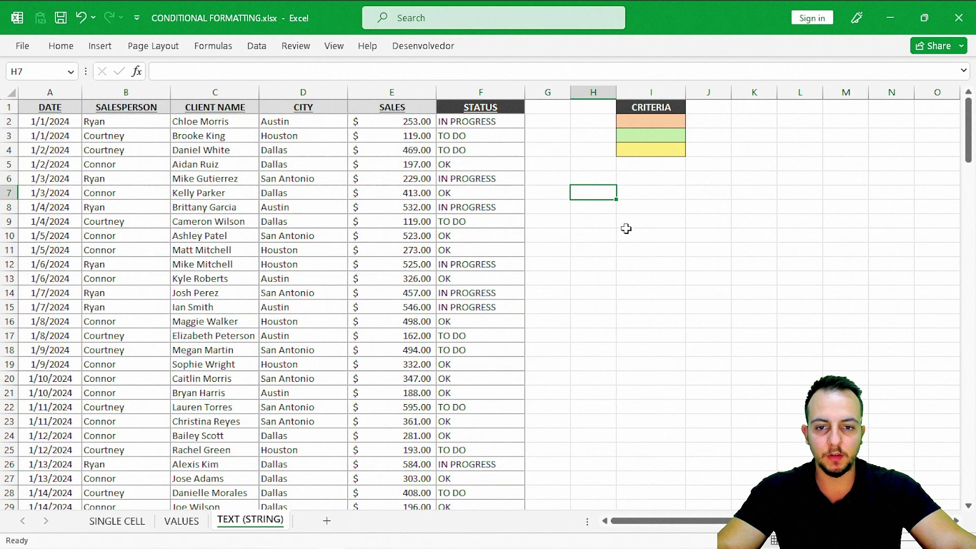
pyautogui.hotkey('ctrl', 'z')
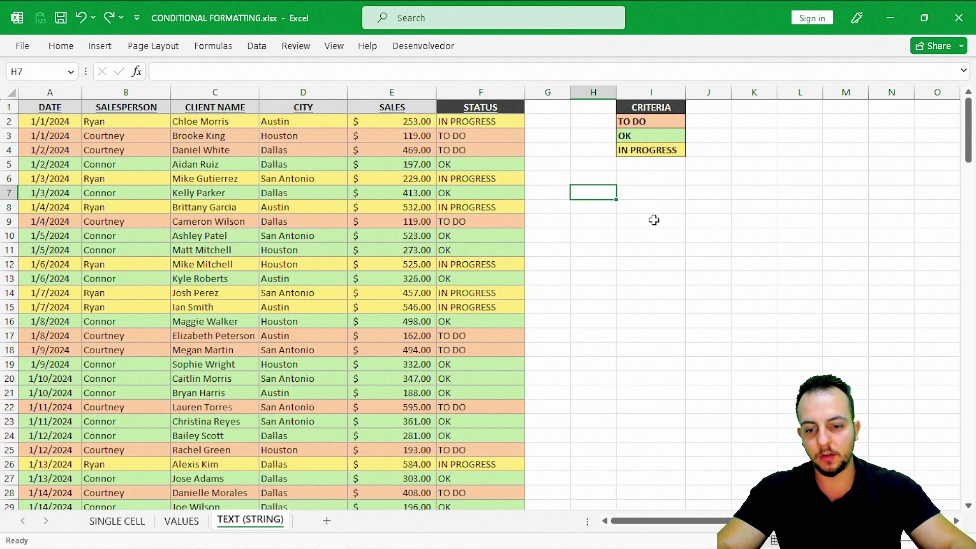
pyautogui.hotkey('ctrl', 'pageup')
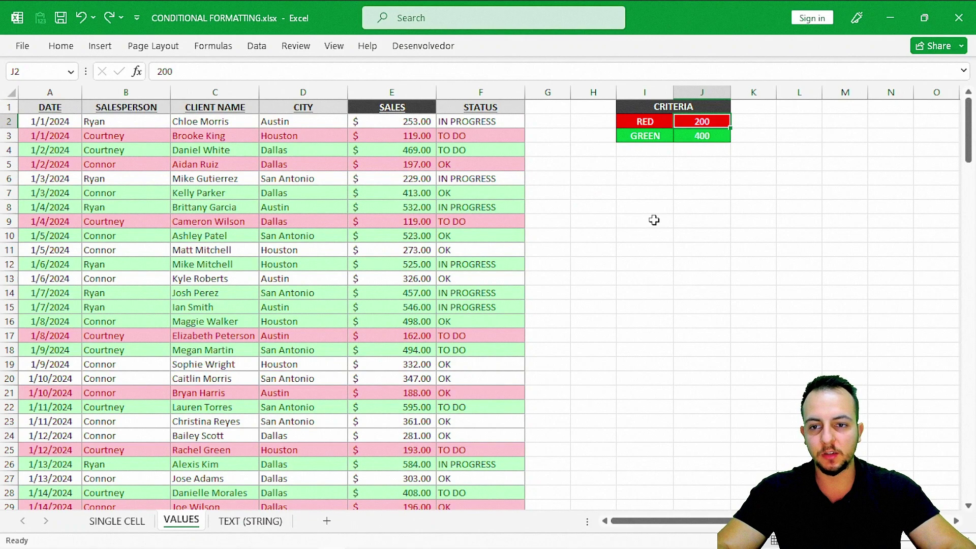
pyautogui.hotkey('ctrl', 'pageup')
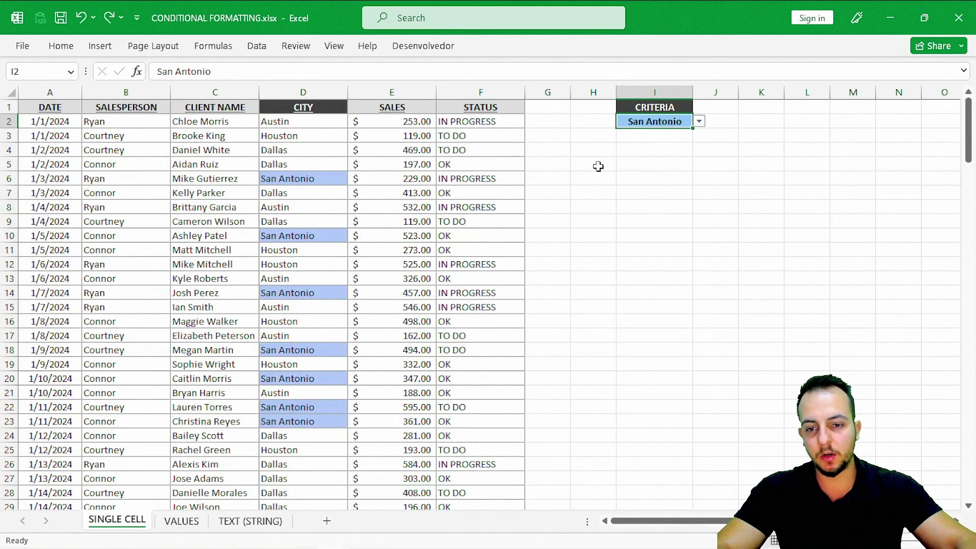
pyautogui.hotkey('ctrl', 'pagedown')
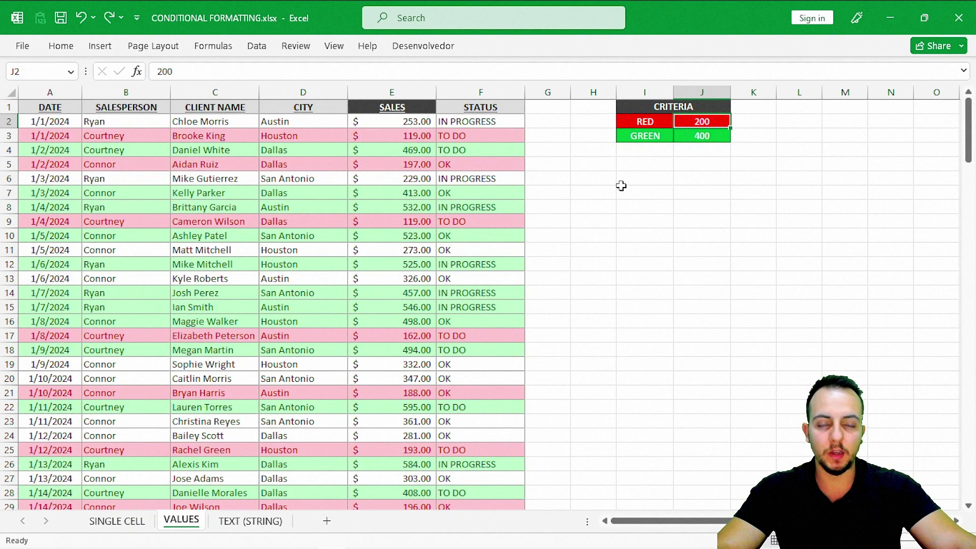
pyautogui.hotkey('ctrl', 'pagedown')
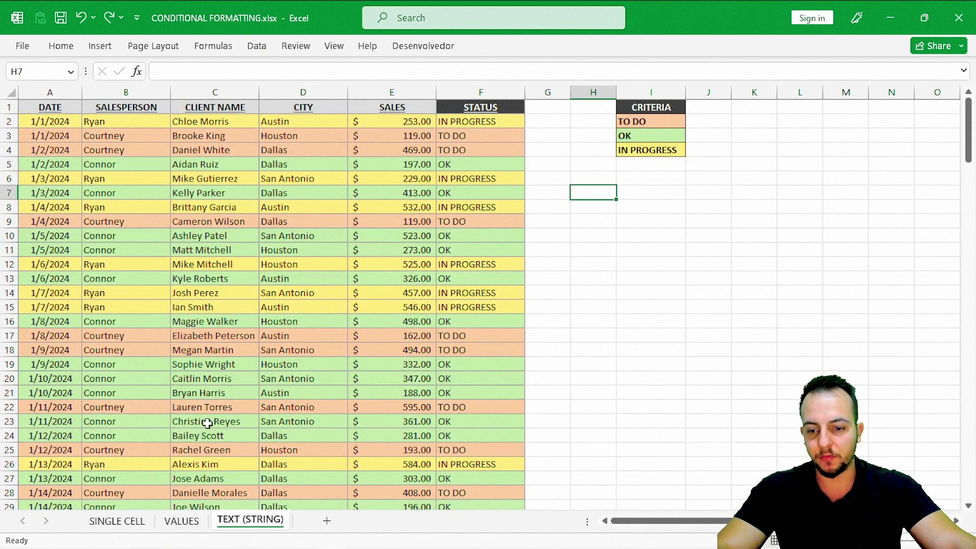
# - On the SINGLE CELL sheet, switch the city criterion in I2 through San Antonio, Dallas and Houston, ending with Austin
pyautogui.click(127, 519)
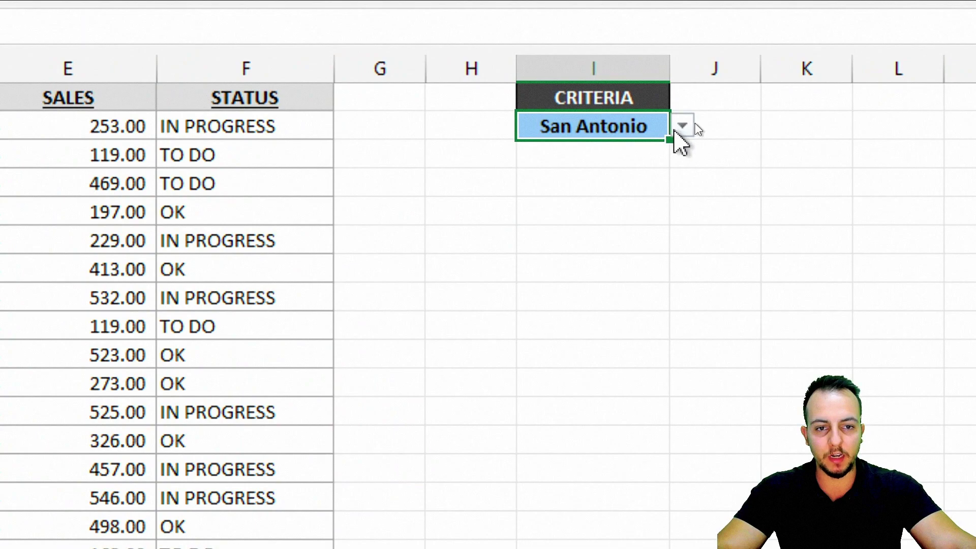
pyautogui.click(699, 121)
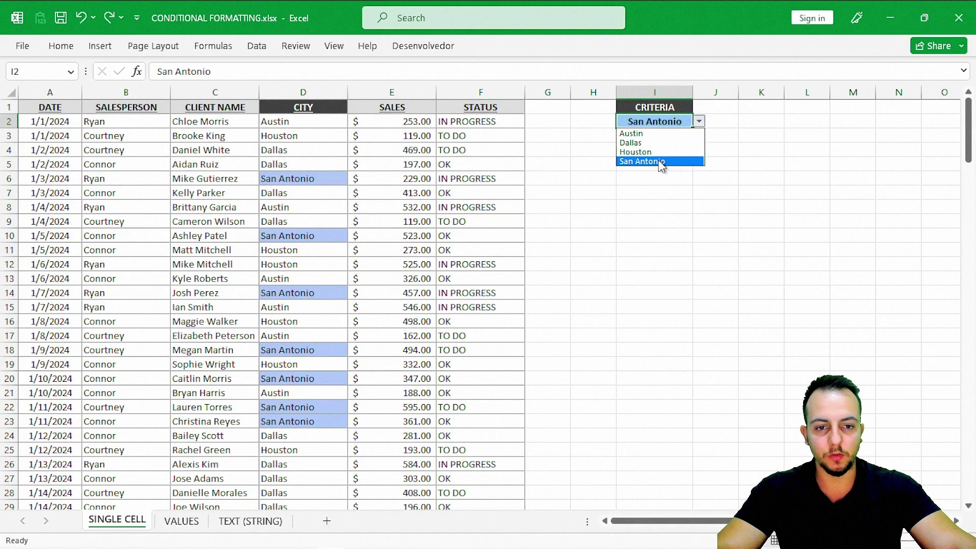
pyautogui.click(641, 161)
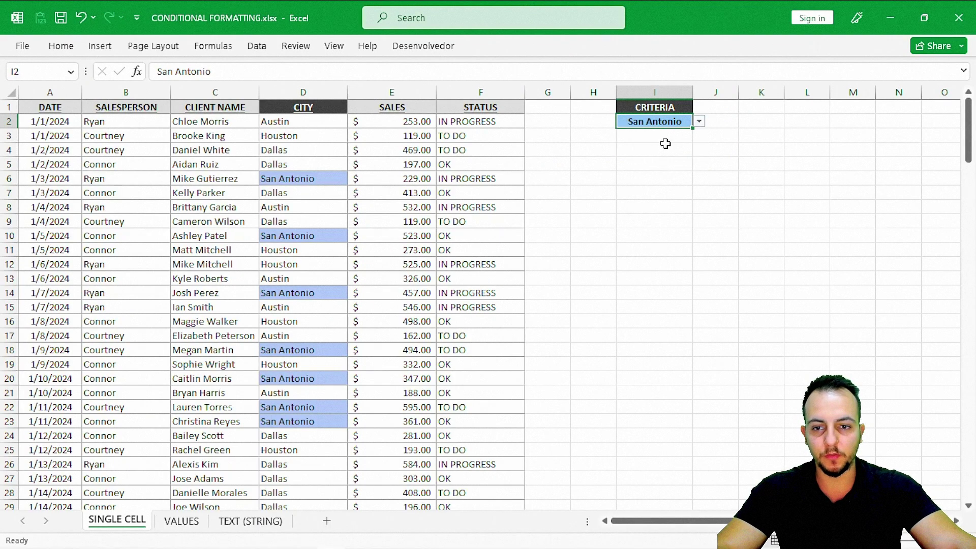
pyautogui.click(699, 122)
pyautogui.click(641, 143)
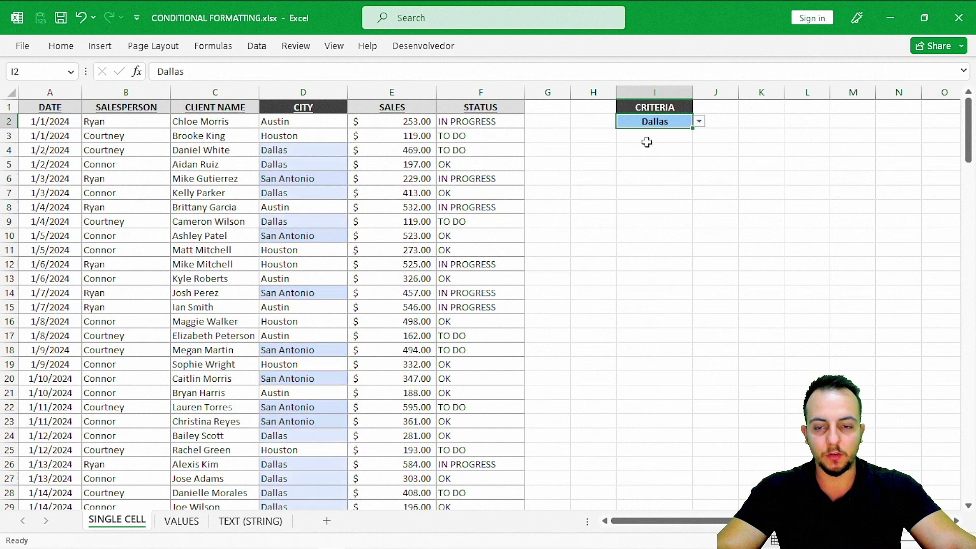
pyautogui.click(699, 122)
pyautogui.click(652, 153)
pyautogui.click(699, 122)
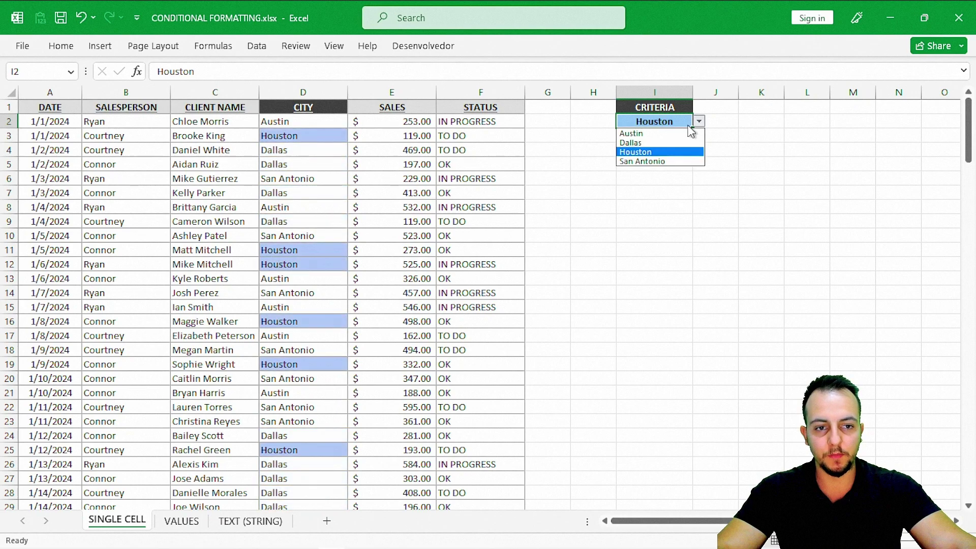
pyautogui.click(669, 133)
# - Clear the conditional formatting rules from the entire SINGLE CELL sheet
pyautogui.click(320, 92)
pyautogui.click(328, 108)
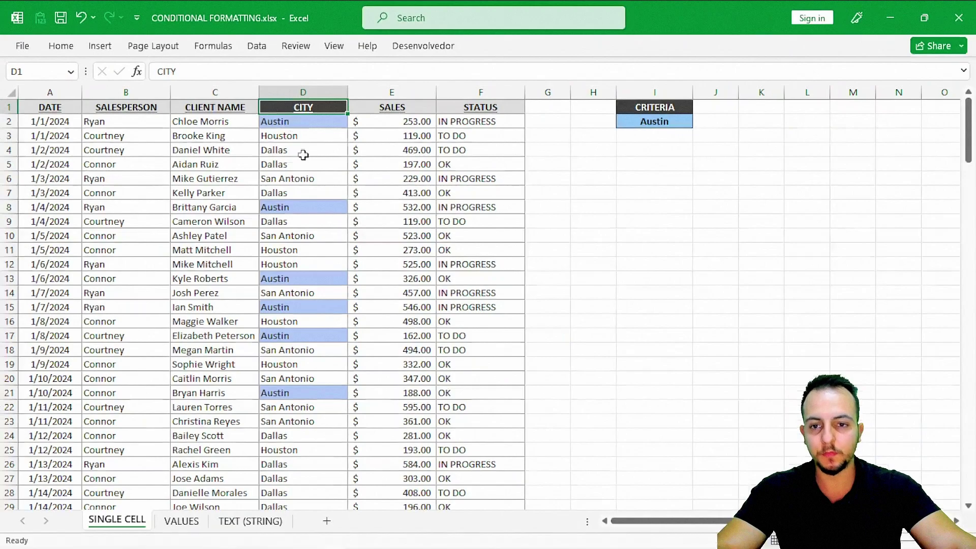
pyautogui.click(320, 196)
pyautogui.click(62, 47)
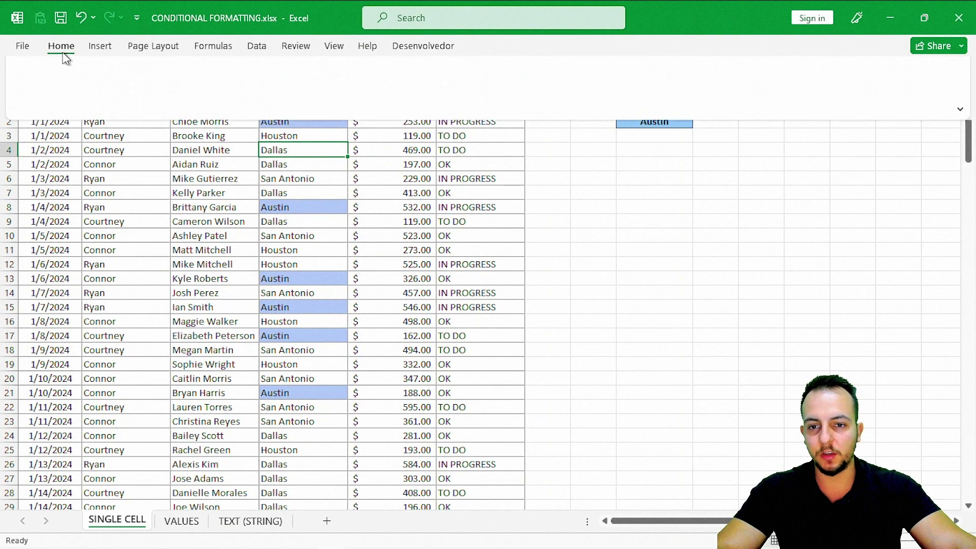
pyautogui.click(616, 101)
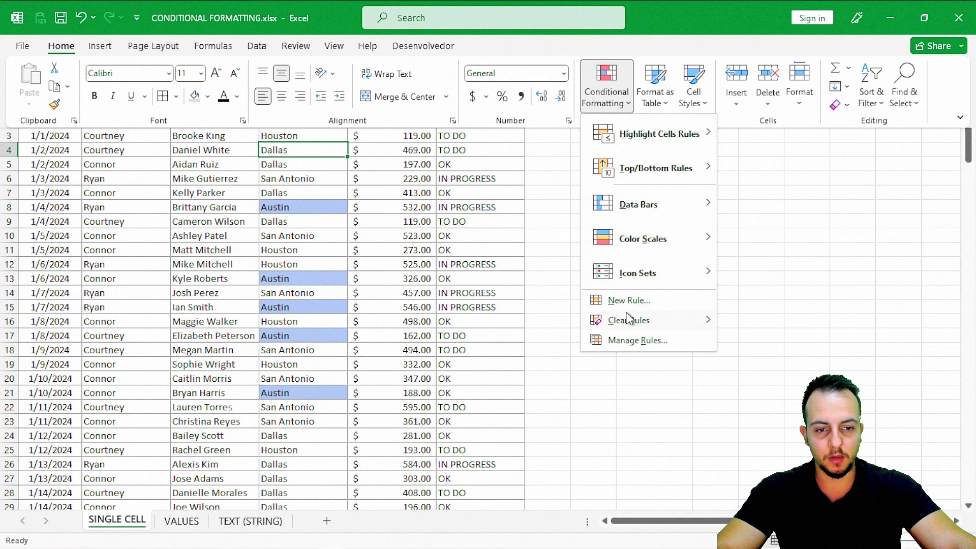
pyautogui.moveTo(630, 319)
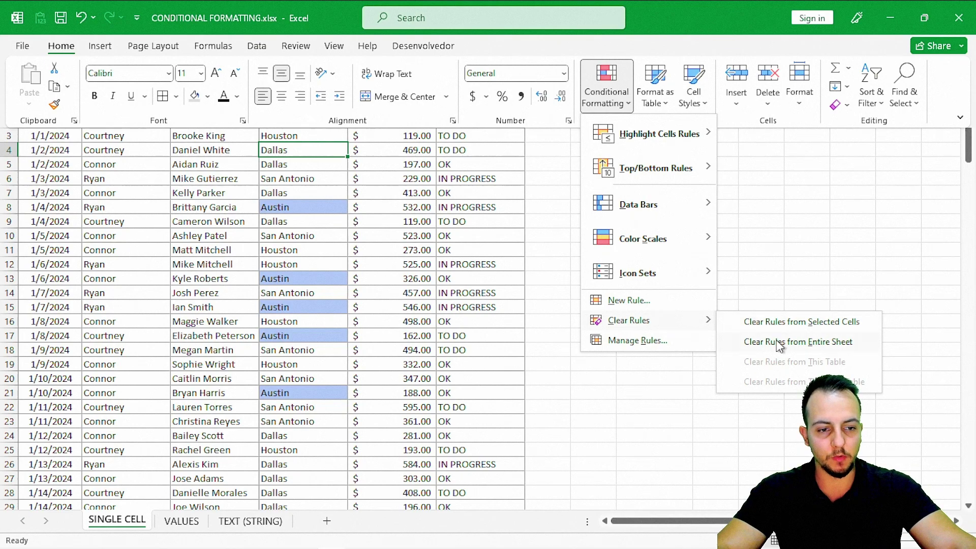
pyautogui.click(779, 346)
pyautogui.click(666, 278)
pyautogui.click(592, 179)
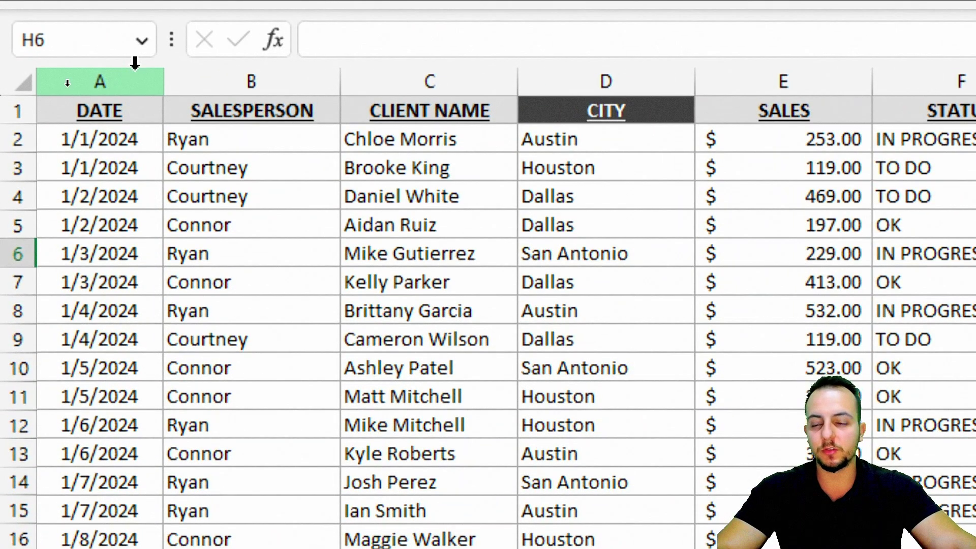
# - Examine the sales table's columns from DATE through STATUS on the SINGLE CELL sheet, focusing on the CITY column
pyautogui.click(127, 74)
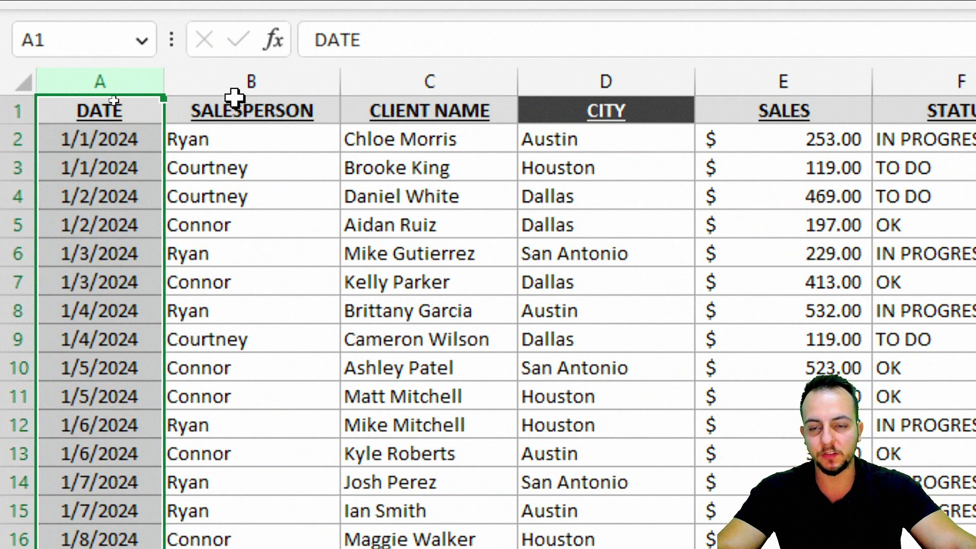
pyautogui.click(218, 74)
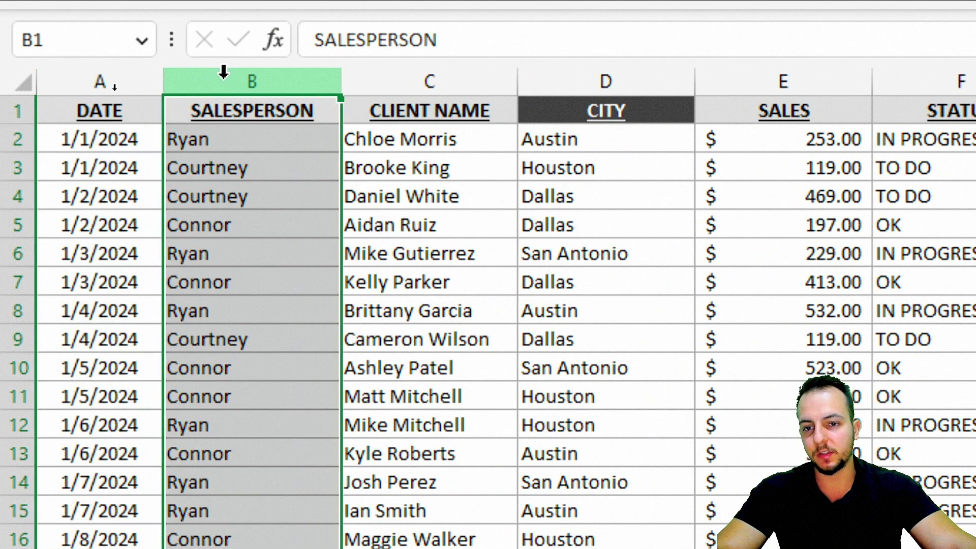
pyautogui.click(386, 76)
pyautogui.click(617, 105)
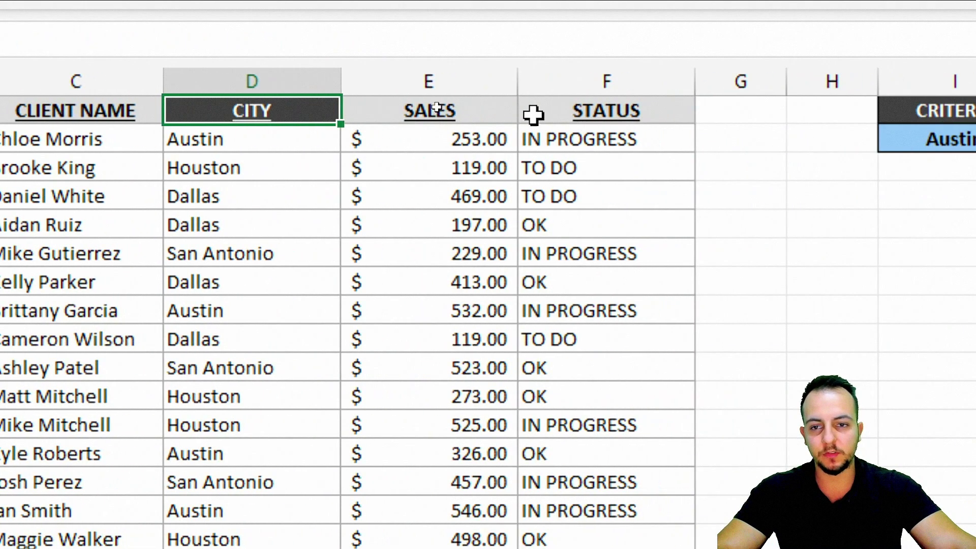
pyautogui.click(315, 77)
pyautogui.click(453, 79)
pyautogui.click(571, 79)
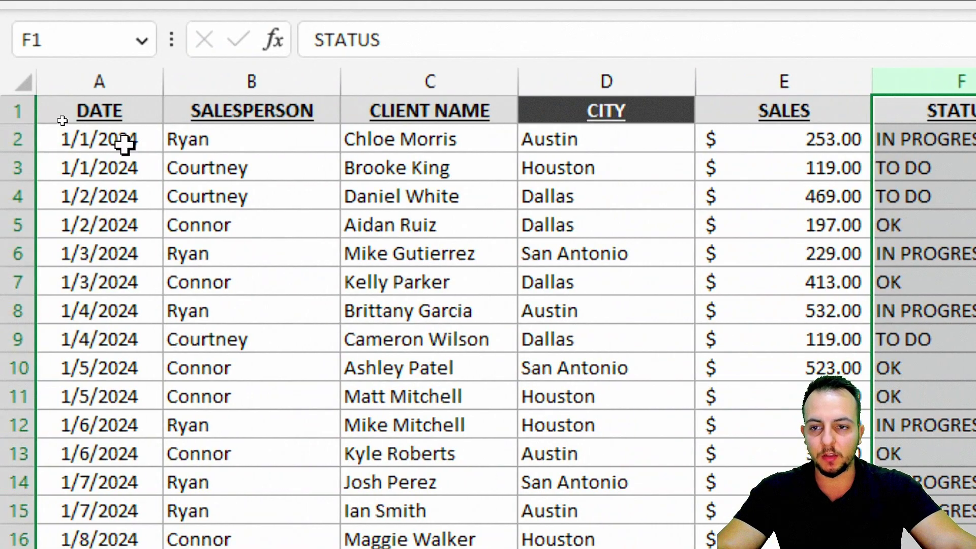
pyautogui.click(150, 78)
pyautogui.click(296, 81)
pyautogui.click(416, 86)
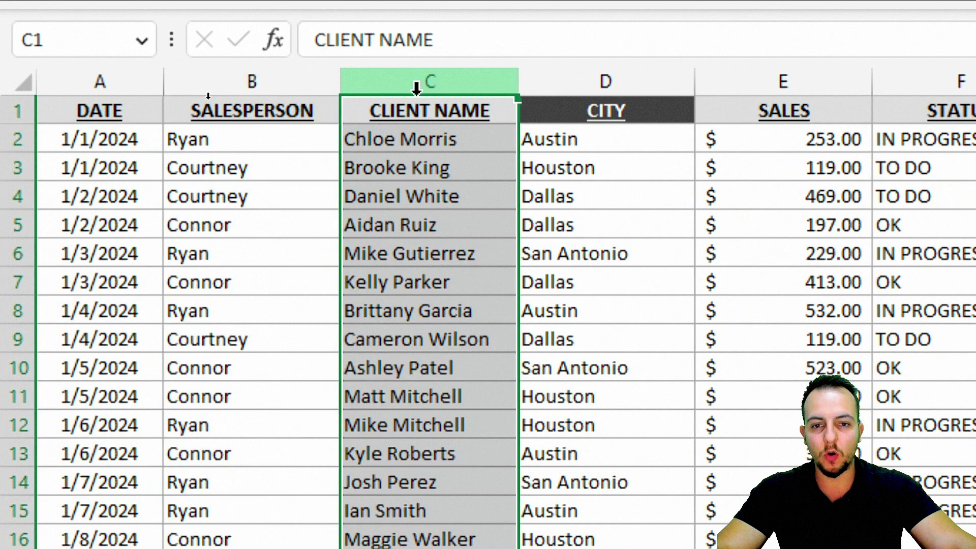
pyautogui.click(665, 84)
pyautogui.click(836, 84)
pyautogui.click(645, 79)
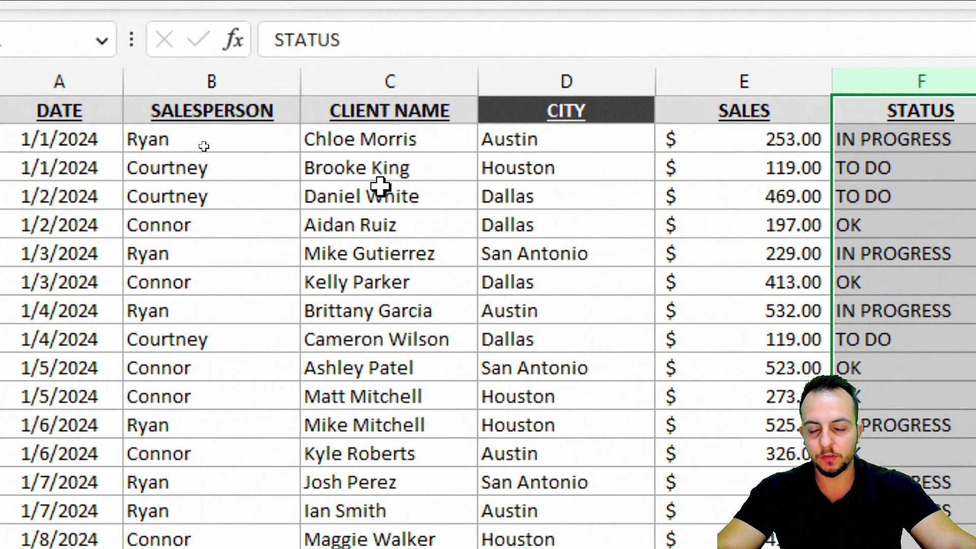
pyautogui.click(584, 84)
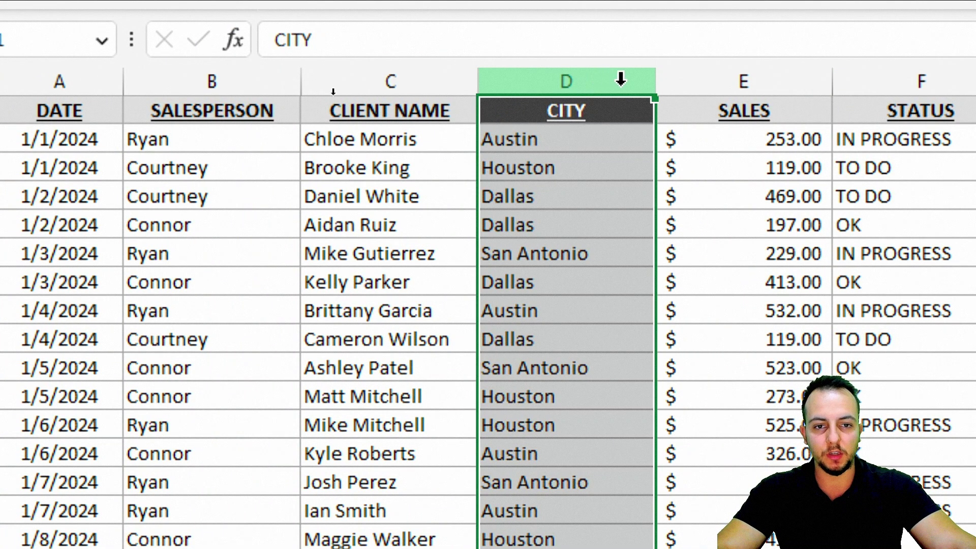
pyautogui.click(613, 111)
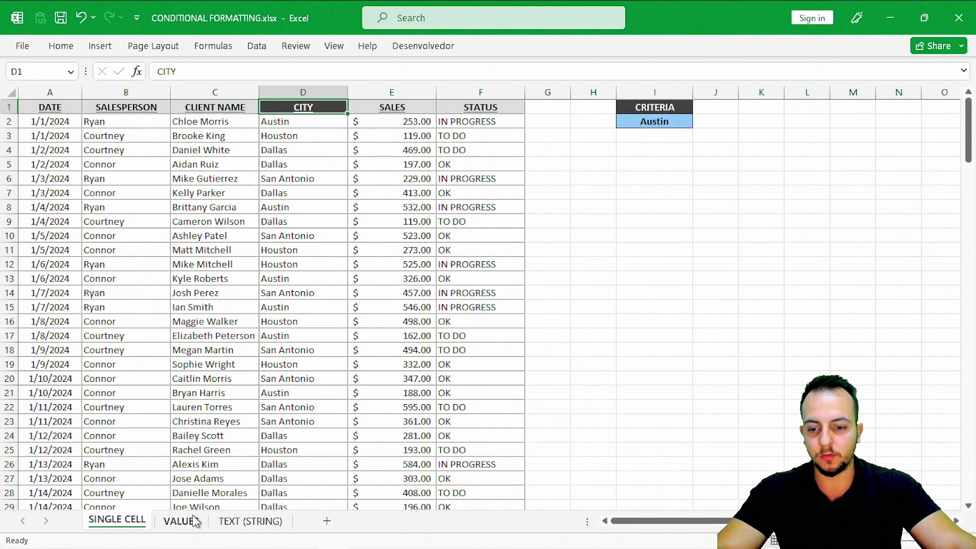
# - View the VALUES and TEXT (STRING) sheets, returning to the SINGLE CELL sheet
pyautogui.click(181, 520)
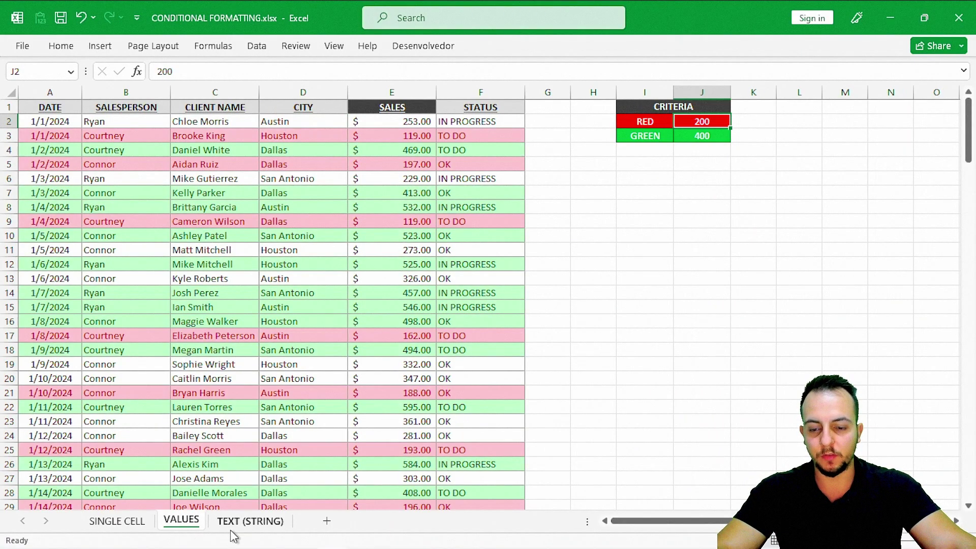
pyautogui.click(239, 522)
pyautogui.click(182, 520)
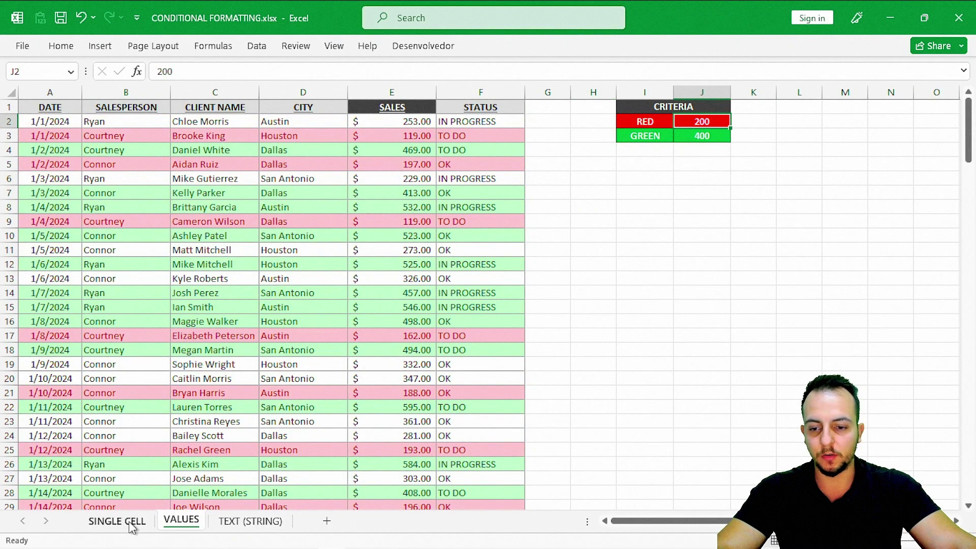
pyautogui.click(131, 522)
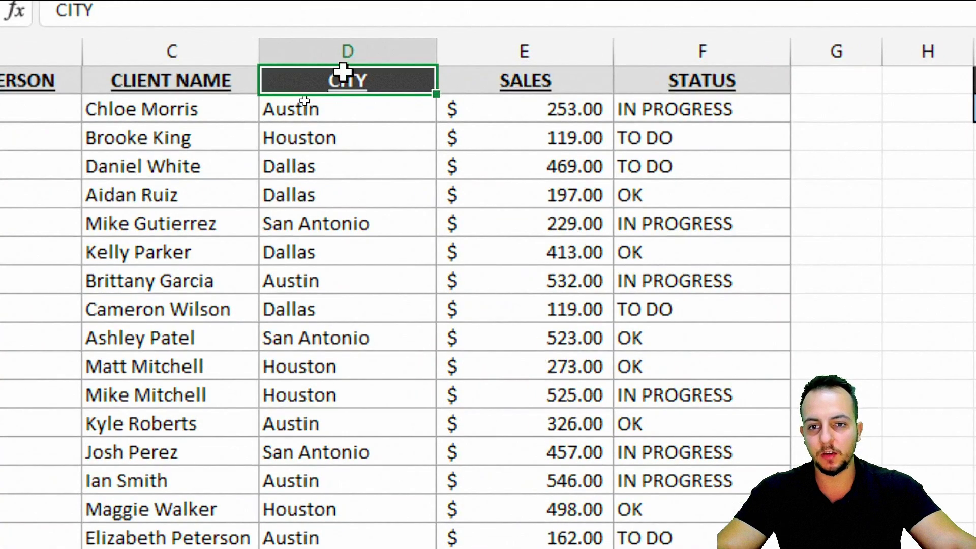
# - Review the CITY column and the list of cities offered in criteria cell I2
pyautogui.click(314, 92)
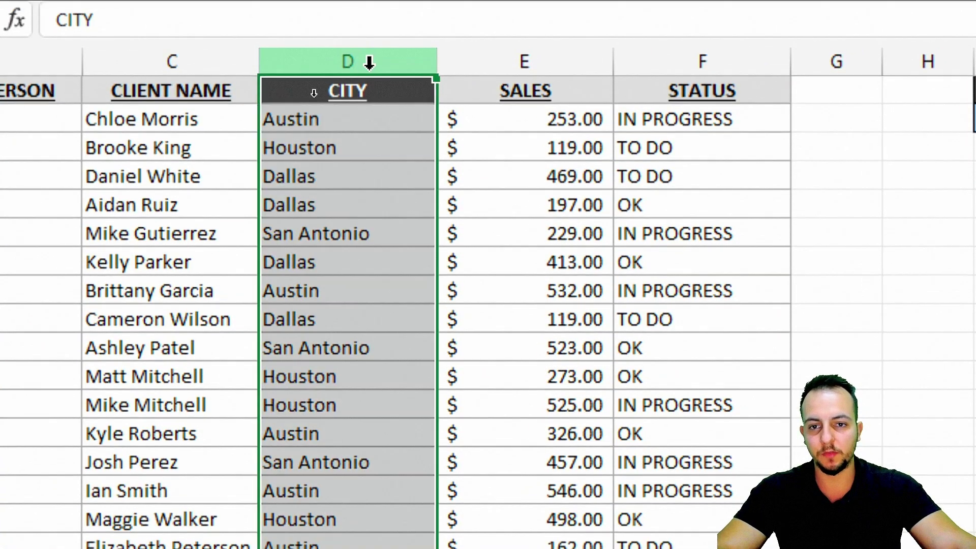
pyautogui.click(403, 96)
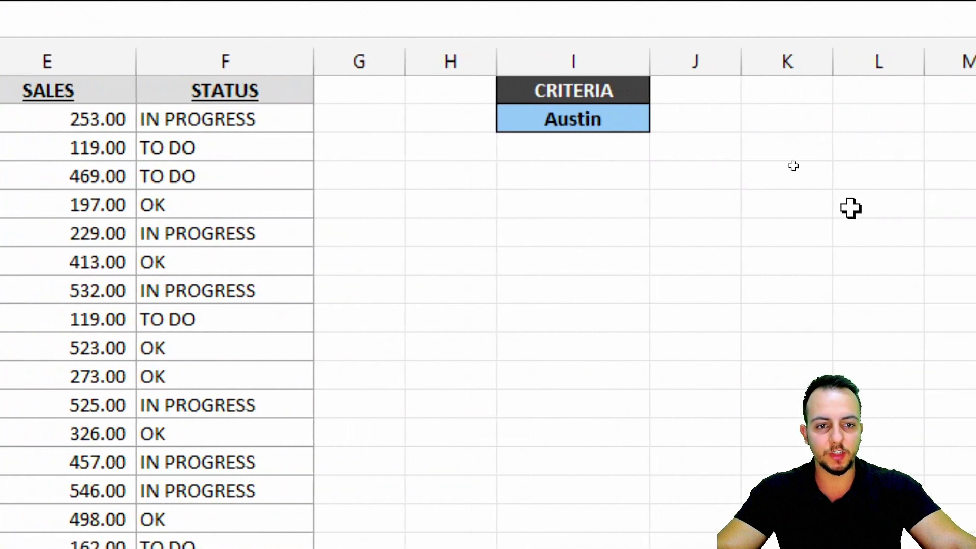
pyautogui.click(610, 111)
pyautogui.click(662, 119)
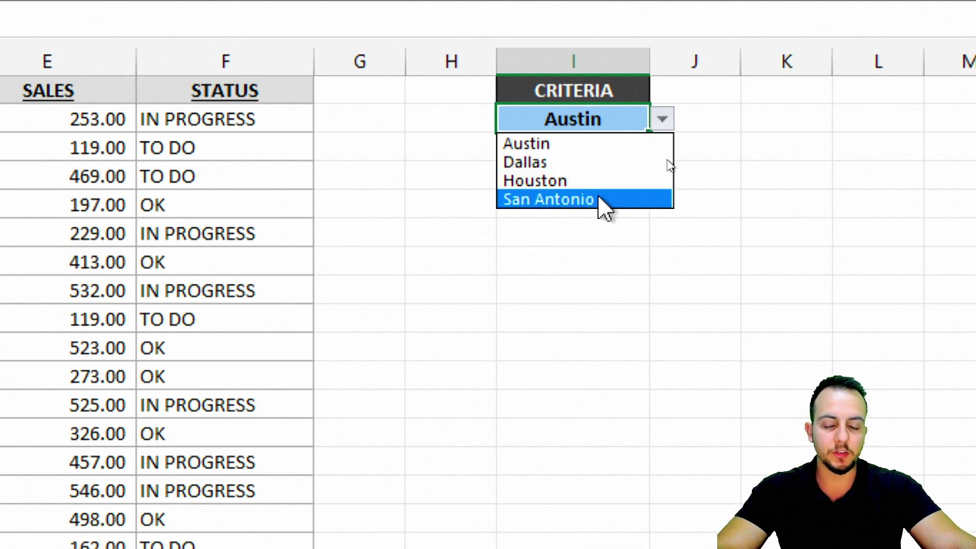
pyautogui.press('Escape')
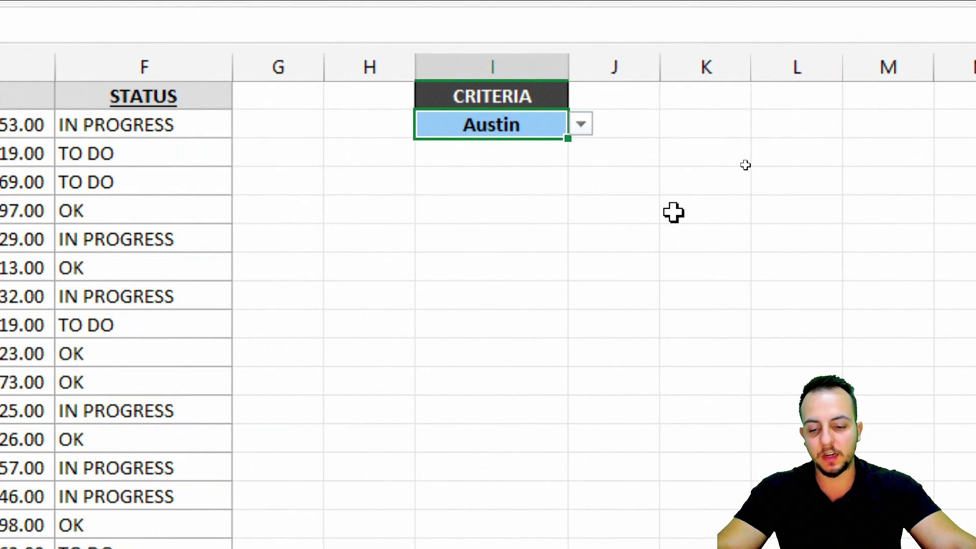
# - Try Houston as the city criterion in I2 and return the cell to Austin
pyautogui.write('Houston')
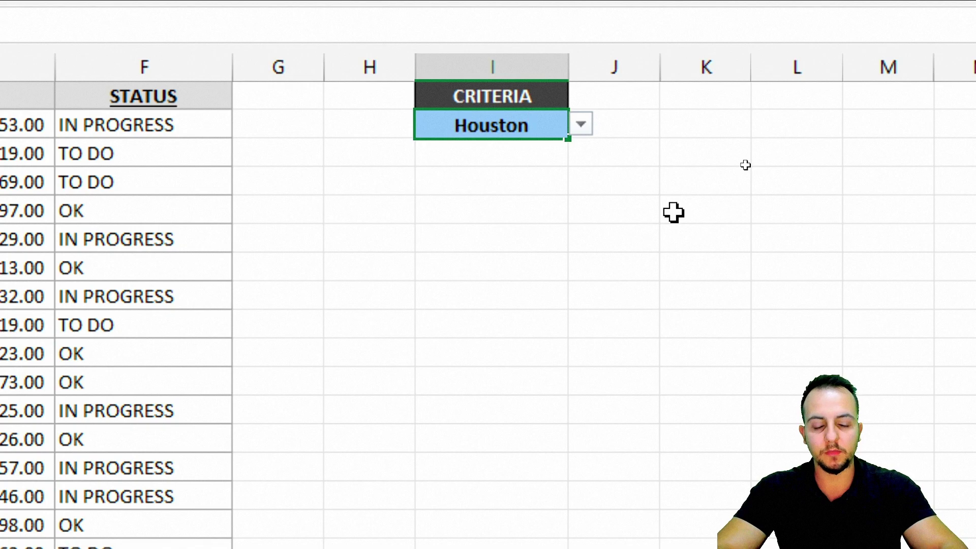
pyautogui.press('Escape')
pyautogui.click(581, 124)
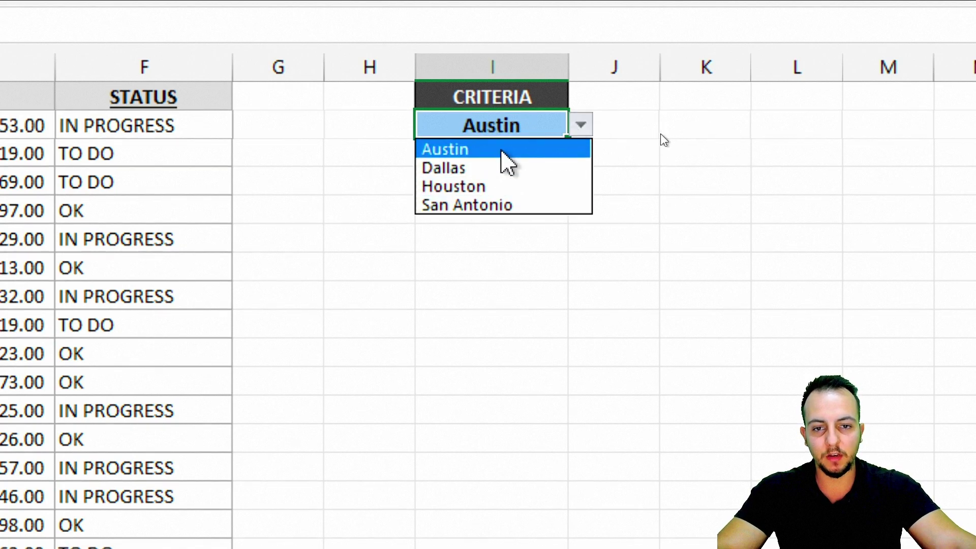
pyautogui.click(503, 149)
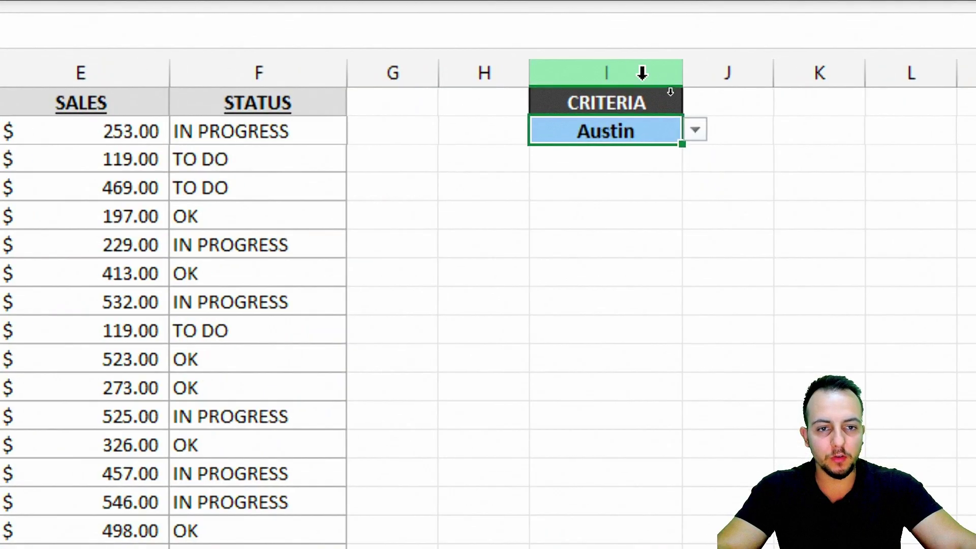
# - Try deleting the criteria column I and undo the deletion
pyautogui.click(670, 92)
pyautogui.rightClick(656, 92)
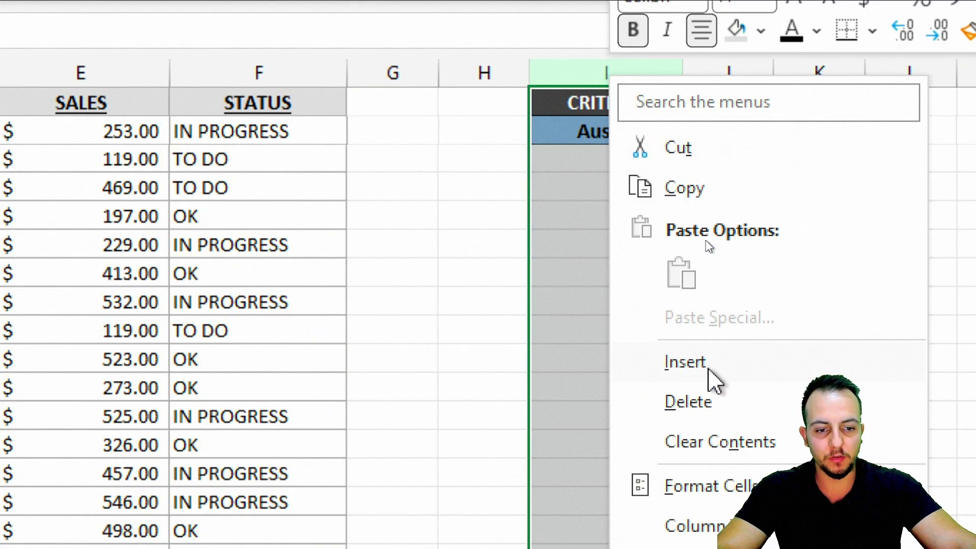
pyautogui.click(708, 405)
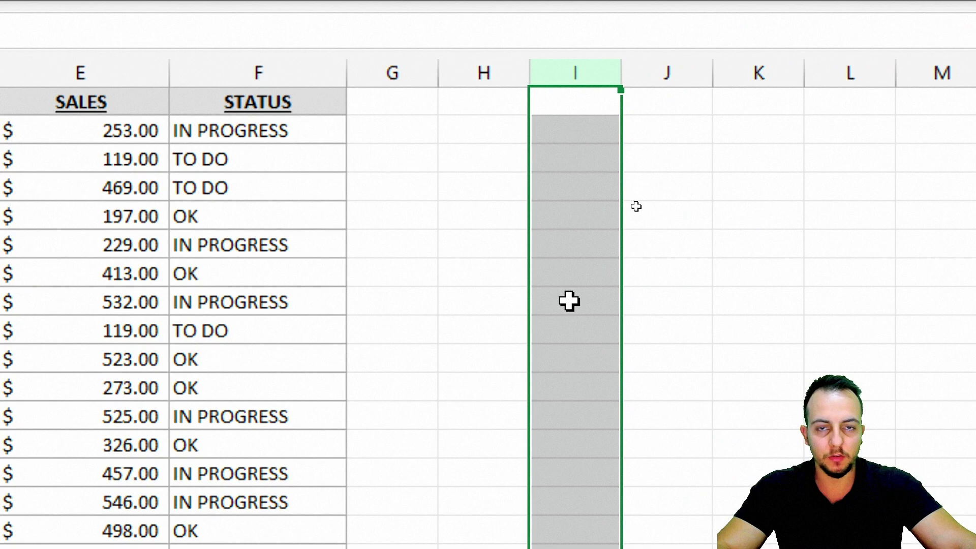
pyautogui.hotkey('ctrl', 'z')
# - Choose Dallas from the city list in criteria cell I2
pyautogui.click(639, 137)
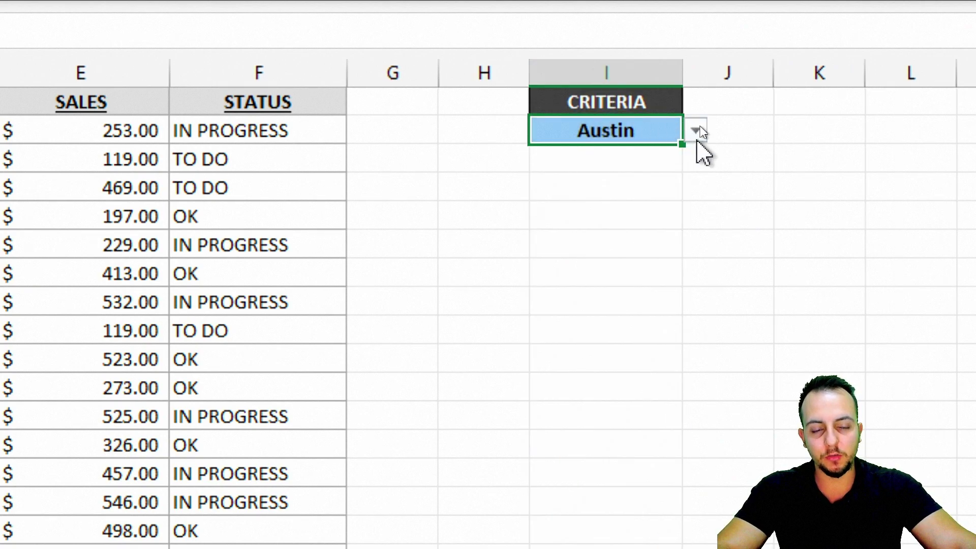
pyautogui.click(692, 131)
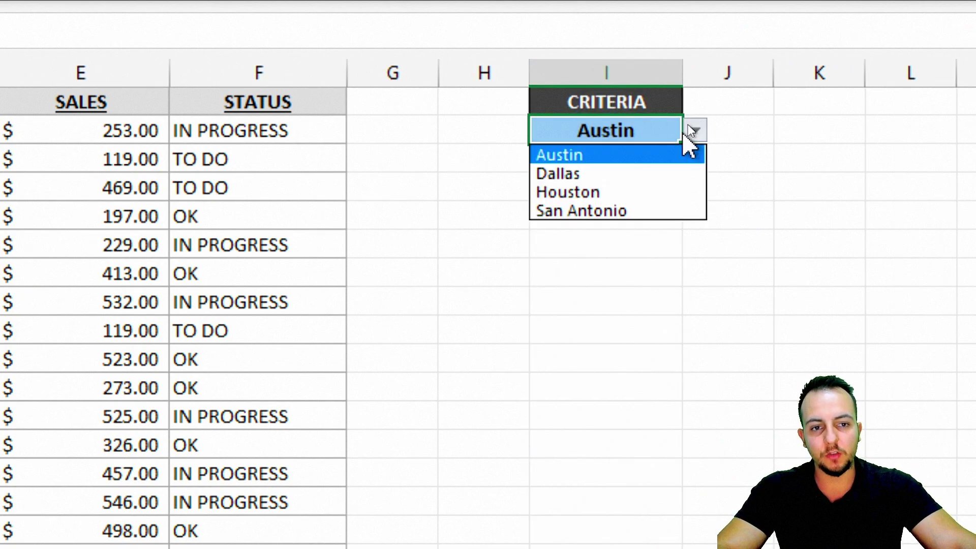
pyautogui.click(607, 174)
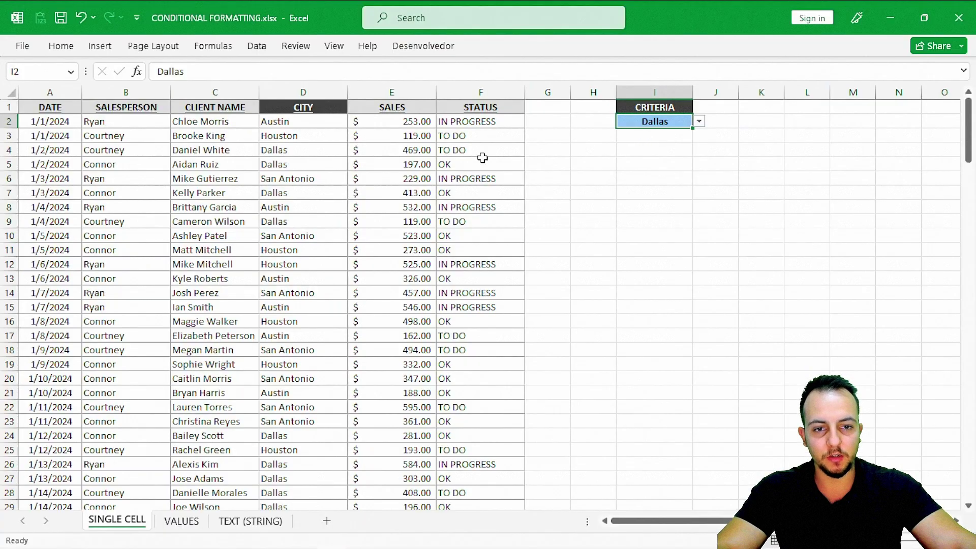
# - Compare the cities in column D, from D2 downwards, with the criterion in I2
pyautogui.click(325, 92)
pyautogui.moveTo(315, 121); pyautogui.dragTo(291, 346)
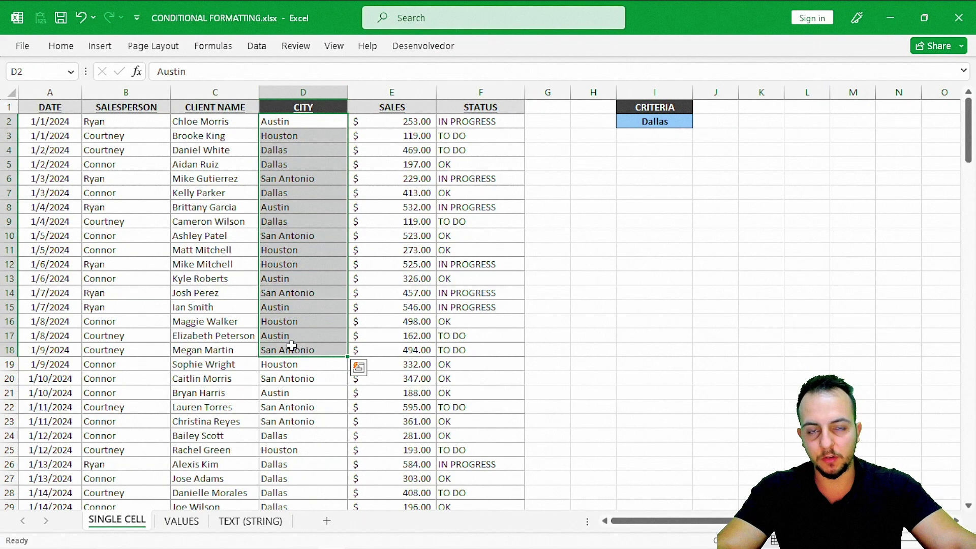
pyautogui.click(646, 167)
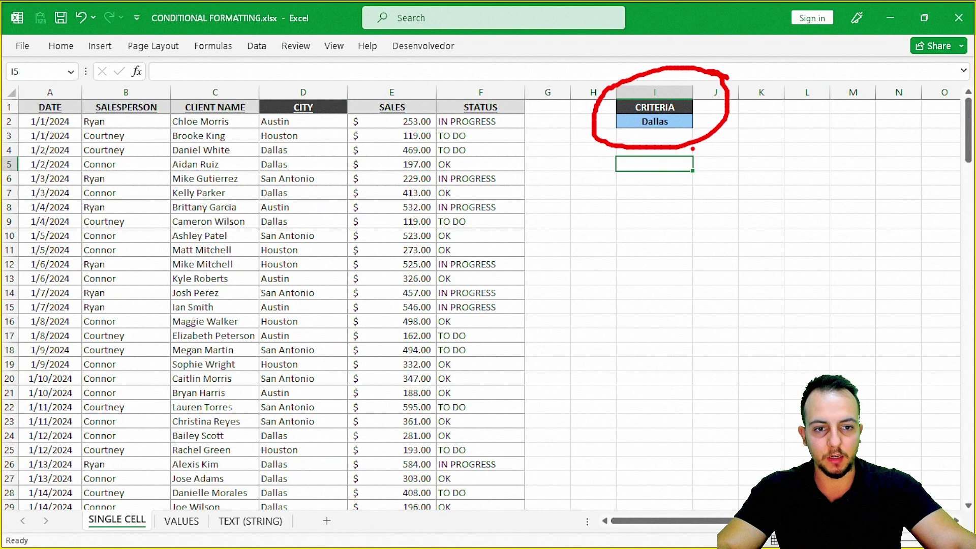
pyautogui.moveTo(692, 149); pyautogui.dragTo(740, 249)
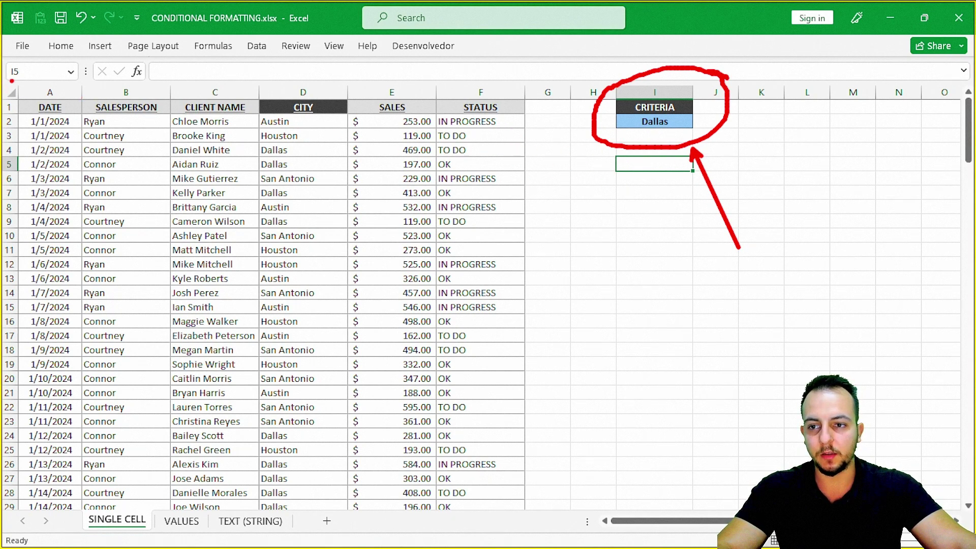
pyautogui.press('Escape')
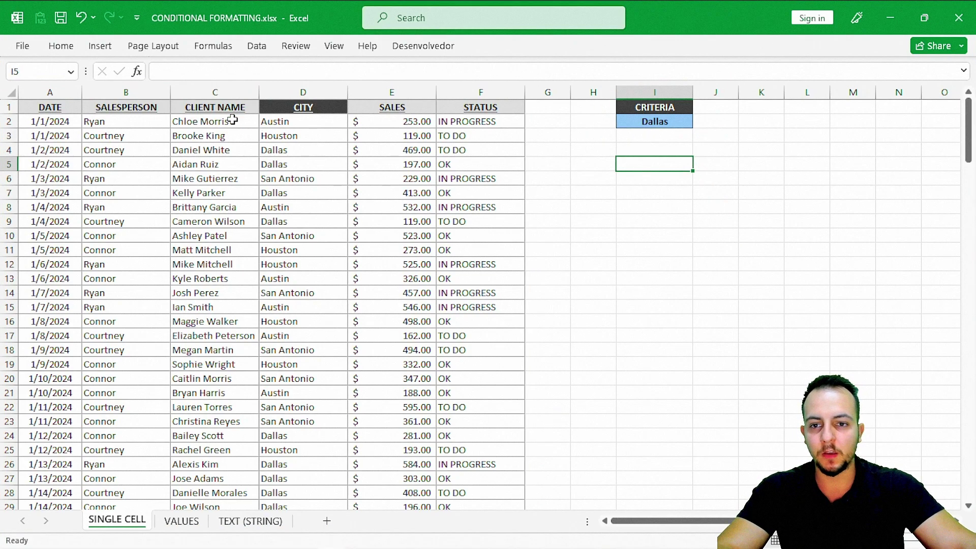
pyautogui.moveTo(300, 121); pyautogui.dragTo(300, 453)
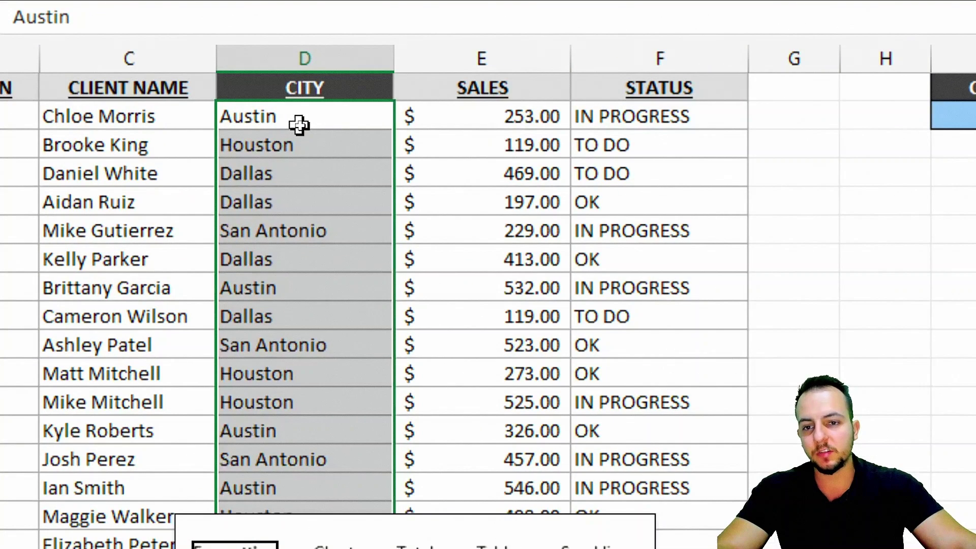
# - Create a new conditional formatting rule for cell D2 that uses a formula to determine which cells to format
pyautogui.click(290, 119)
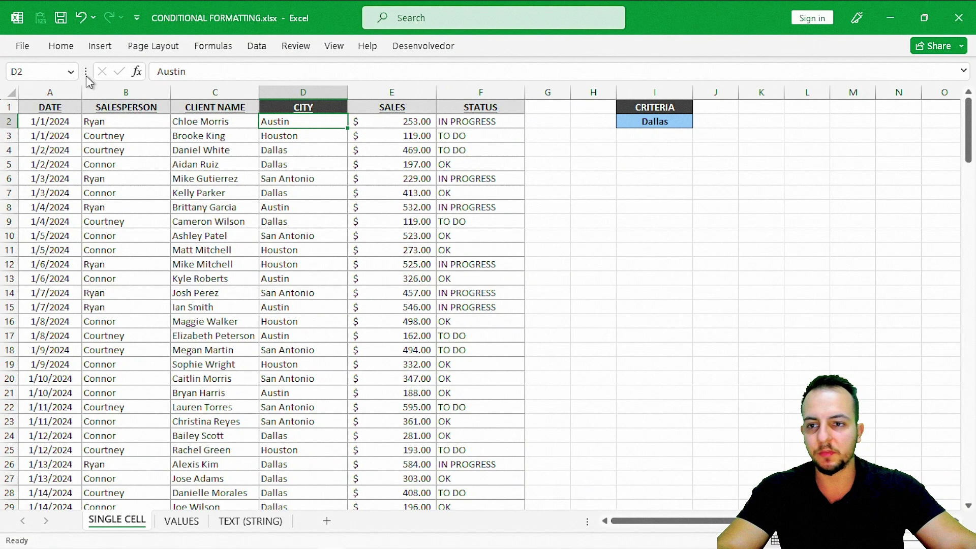
pyautogui.click(63, 48)
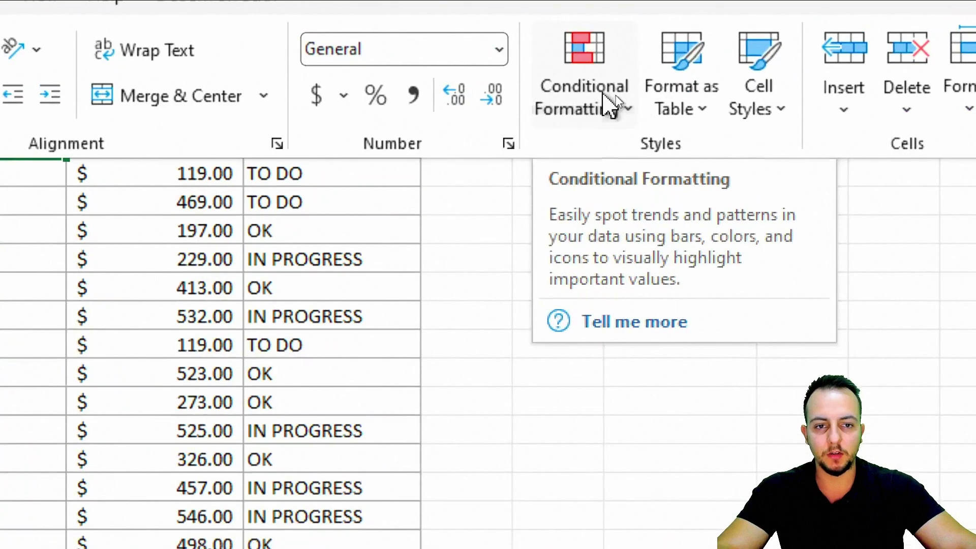
pyautogui.click(624, 97)
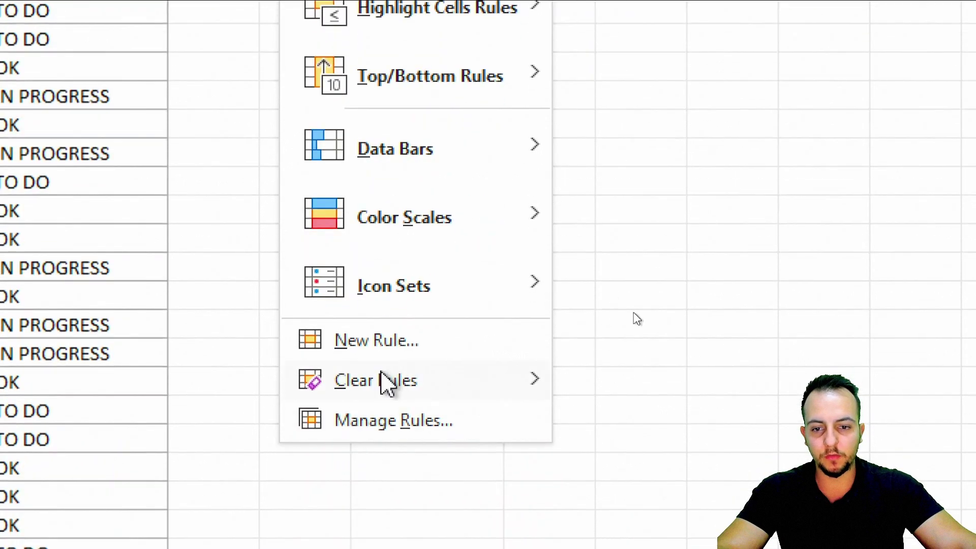
pyautogui.click(386, 340)
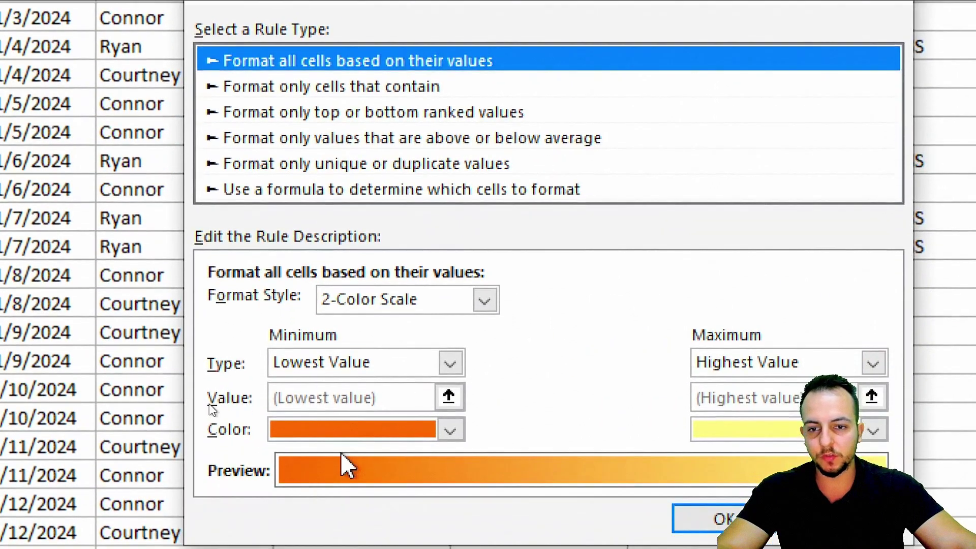
pyautogui.click(305, 194)
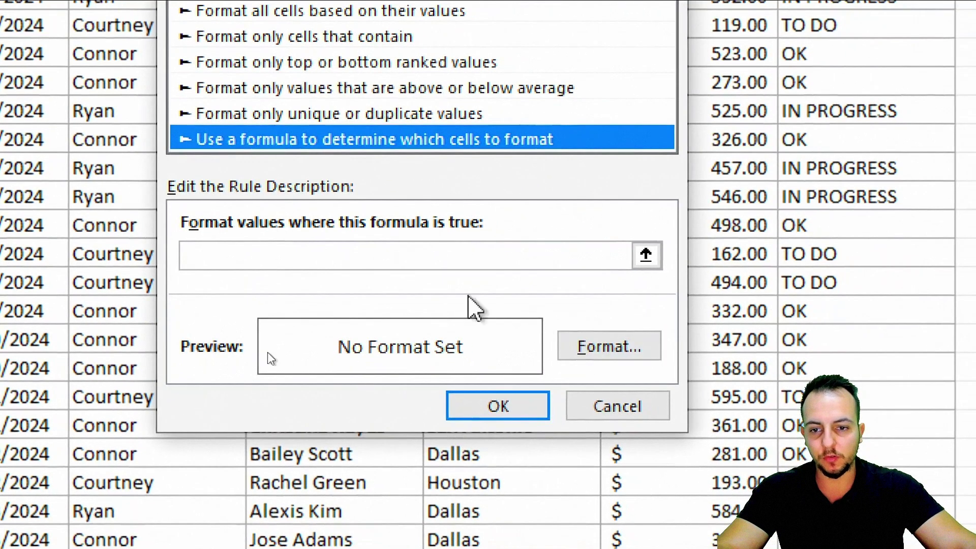
# - Enter the rule formula =$D2=$I$2 to compare each city in column D with the criteria cell
pyautogui.click(320, 309)
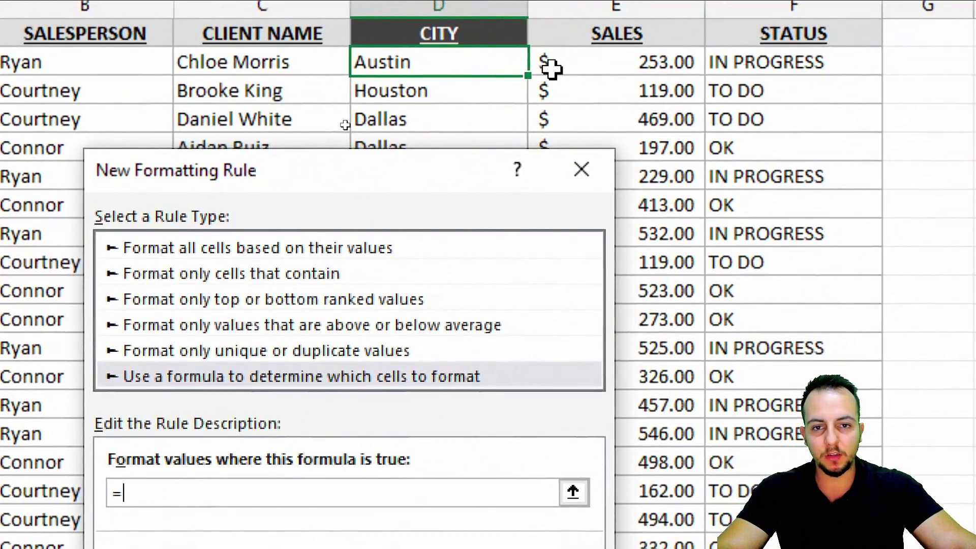
pyautogui.click(524, 25)
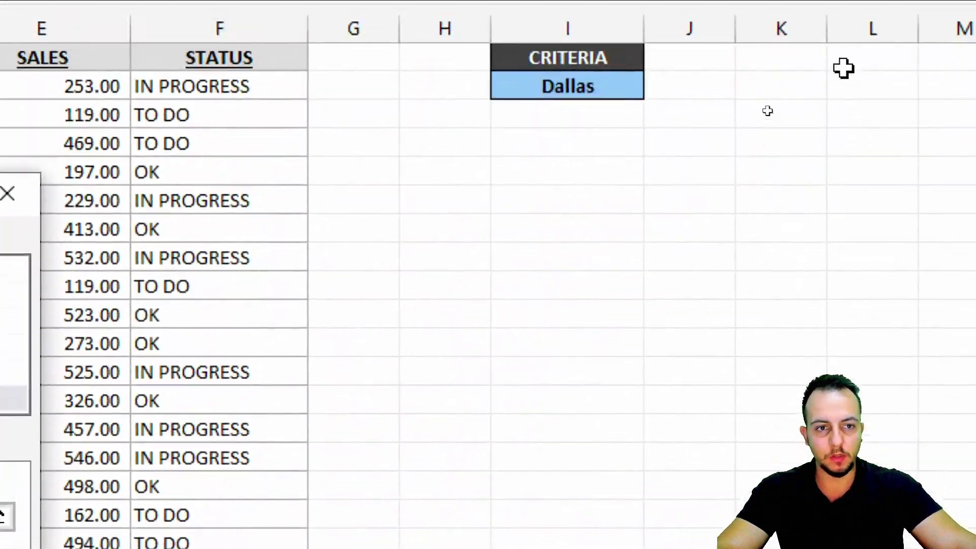
pyautogui.click(585, 94)
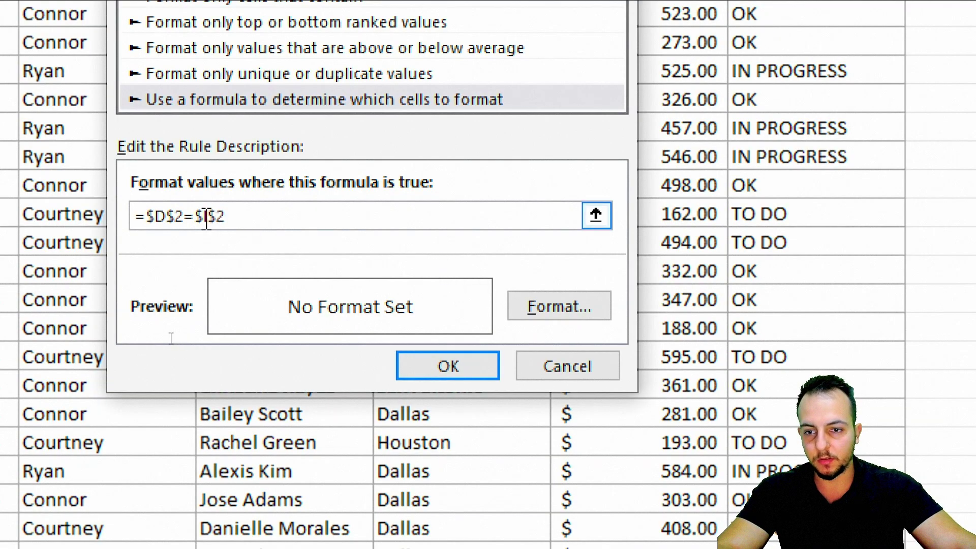
pyautogui.press('BackSpace')
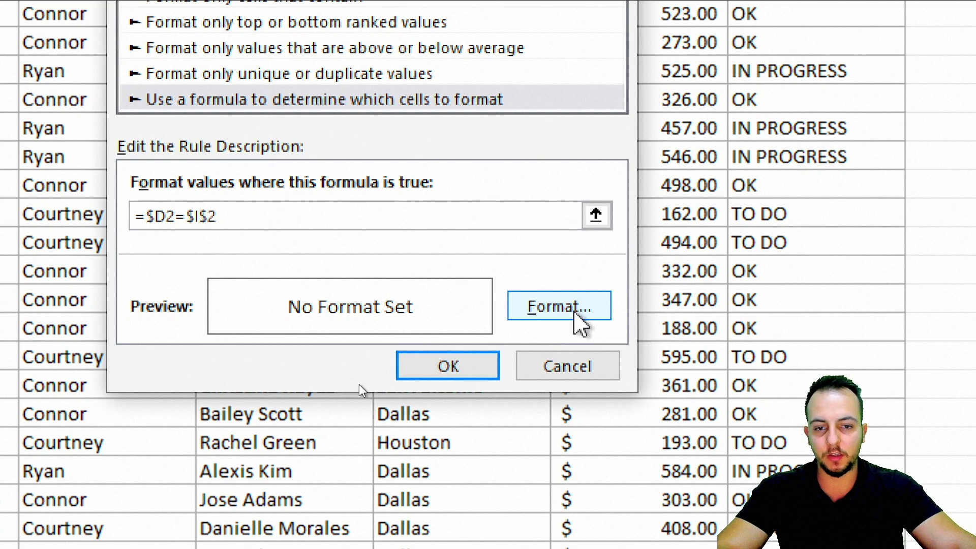
# - Format matching cells with a dark blue fill and bold white font, and save the new rule
pyautogui.click(578, 312)
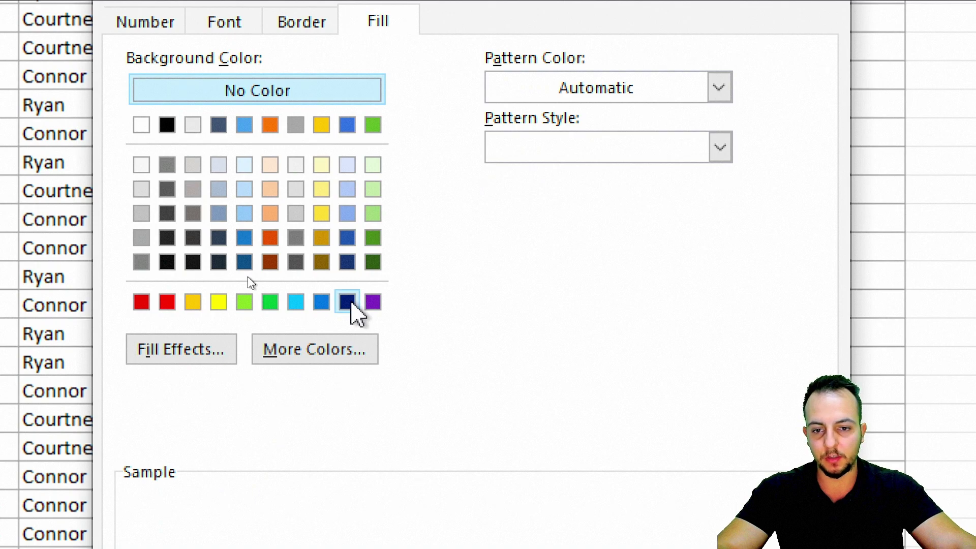
pyautogui.click(350, 304)
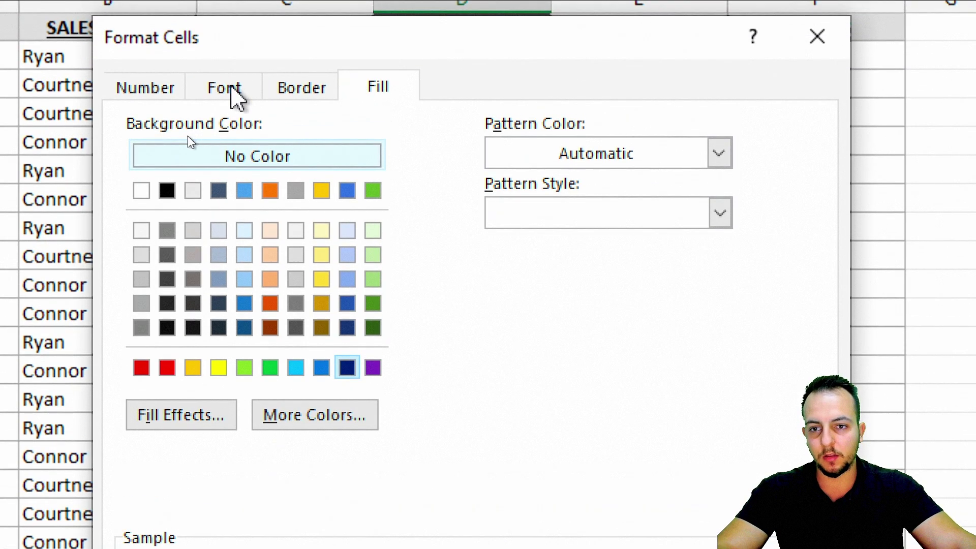
pyautogui.click(239, 94)
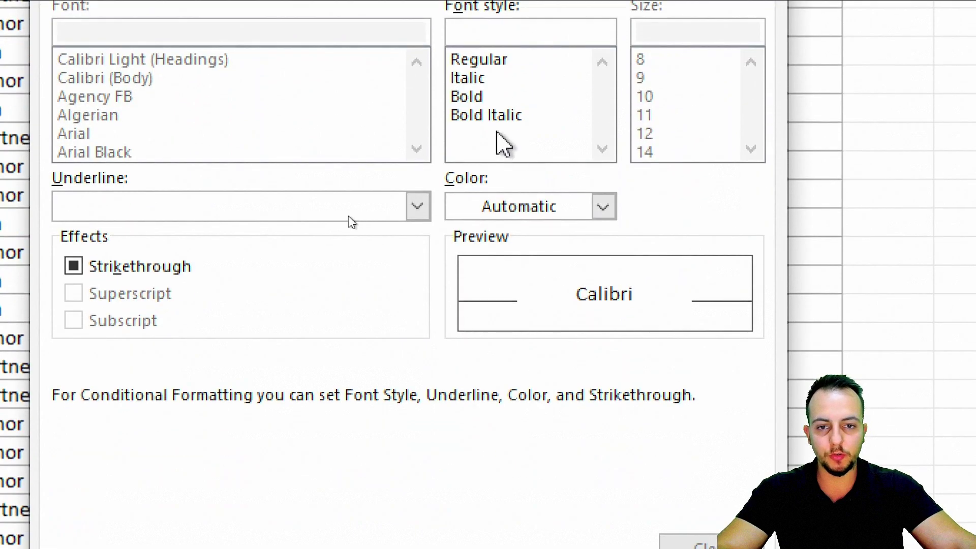
pyautogui.click(463, 161)
pyautogui.click(516, 277)
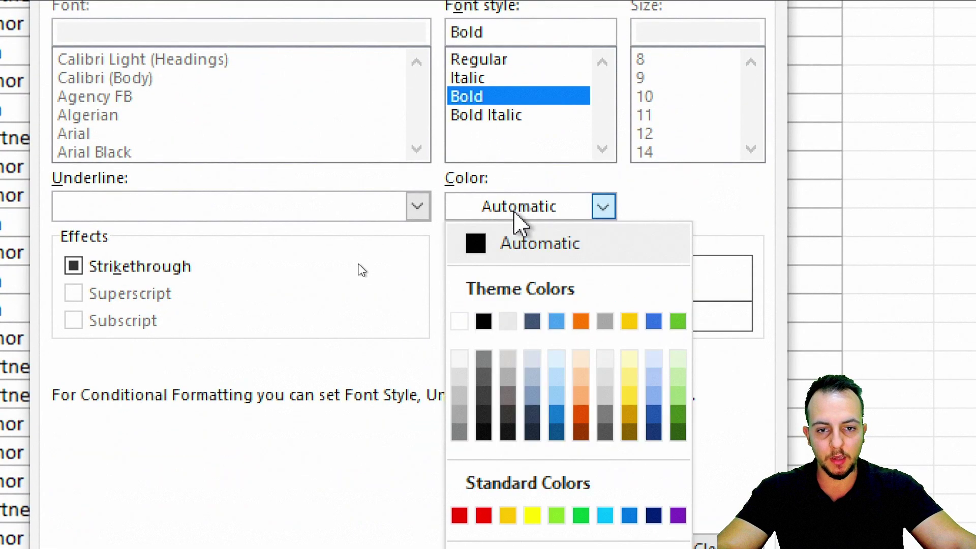
pyautogui.click(459, 322)
pyautogui.click(405, 456)
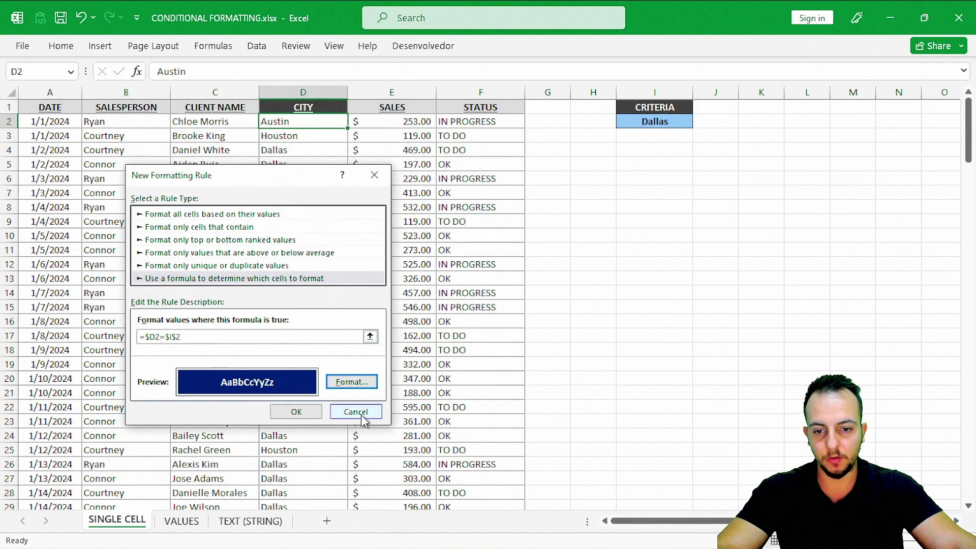
pyautogui.click(315, 410)
pyautogui.click(402, 190)
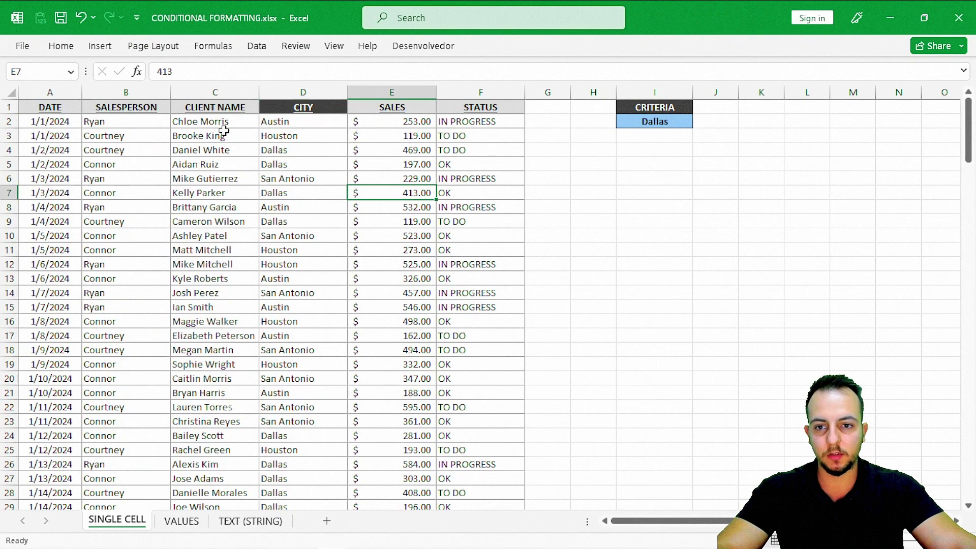
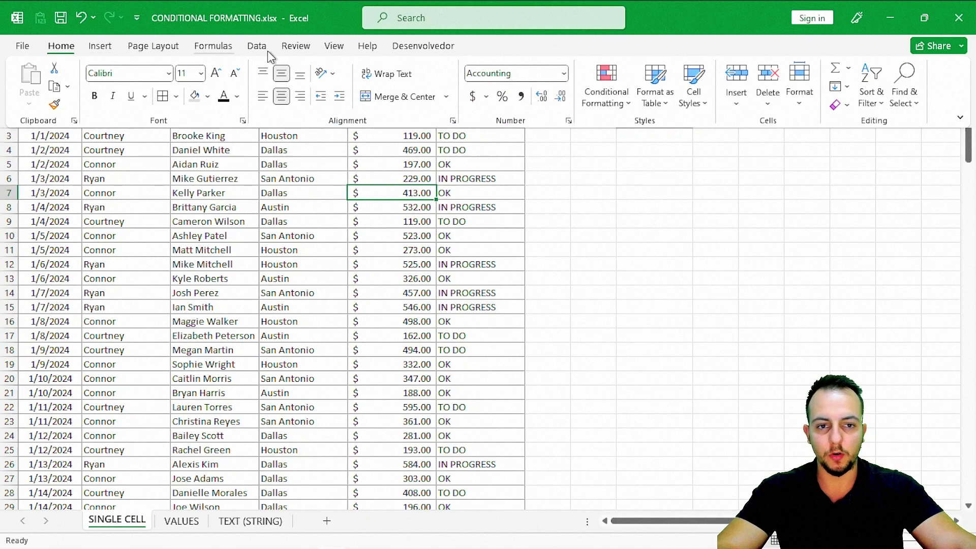
# - Open the Conditional Formatting Rules Manager and show the rules for This Worksheet
pyautogui.click(625, 107)
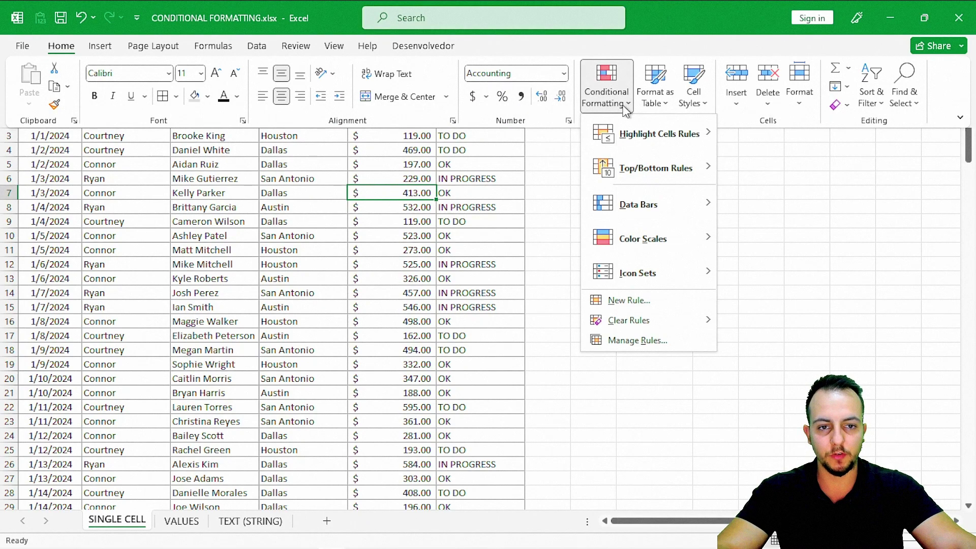
pyautogui.click(628, 340)
pyautogui.moveTo(249, 209); pyautogui.dragTo(299, 160)
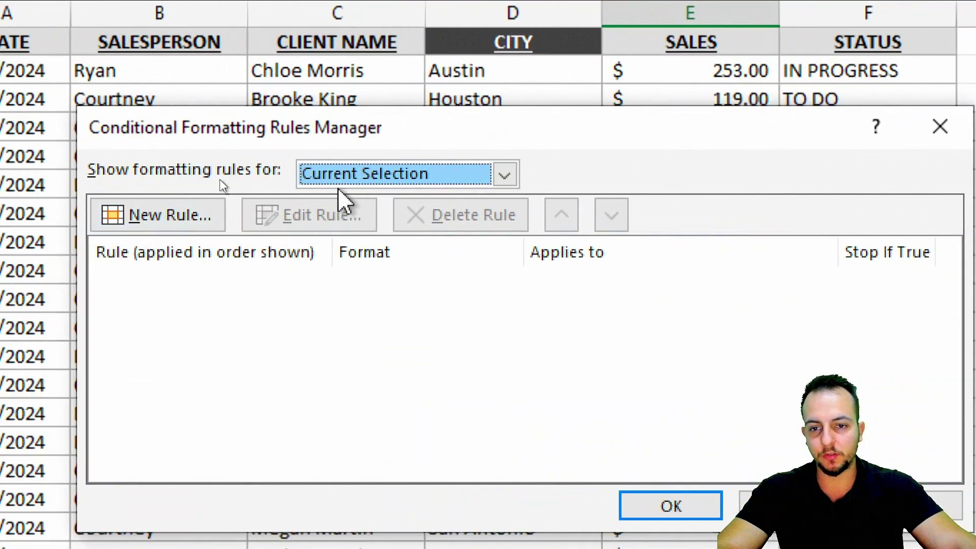
pyautogui.click(366, 179)
pyautogui.click(370, 221)
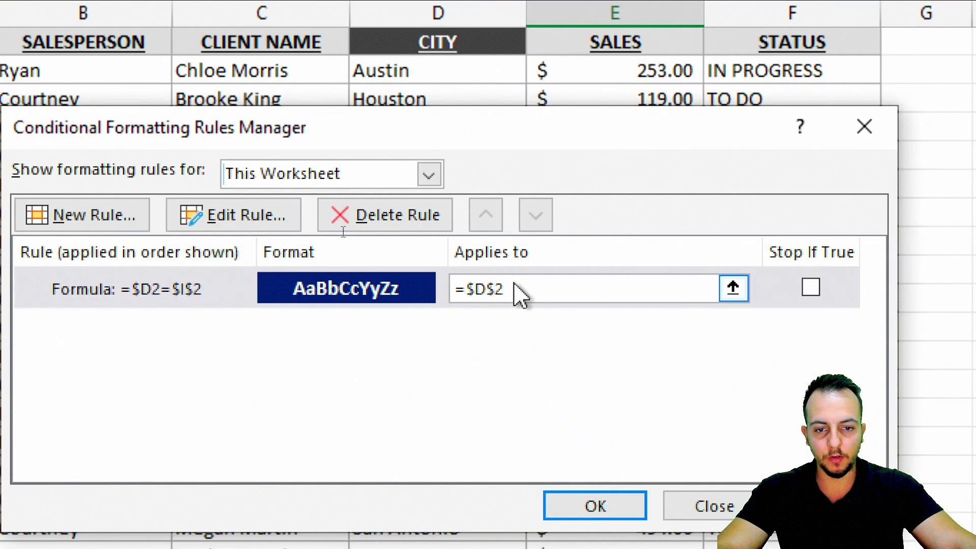
# - Replace the rule's applied range with the entire CITY column, =$D:$D, and apply the change
pyautogui.click(529, 291)
pyautogui.moveTo(532, 291); pyautogui.dragTo(456, 288)
pyautogui.press('BackSpace')
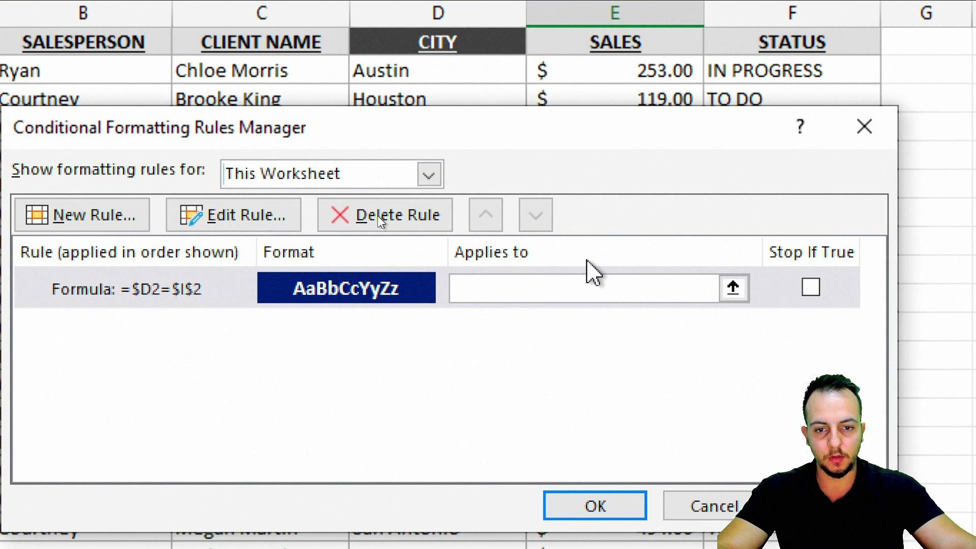
pyautogui.click(732, 288)
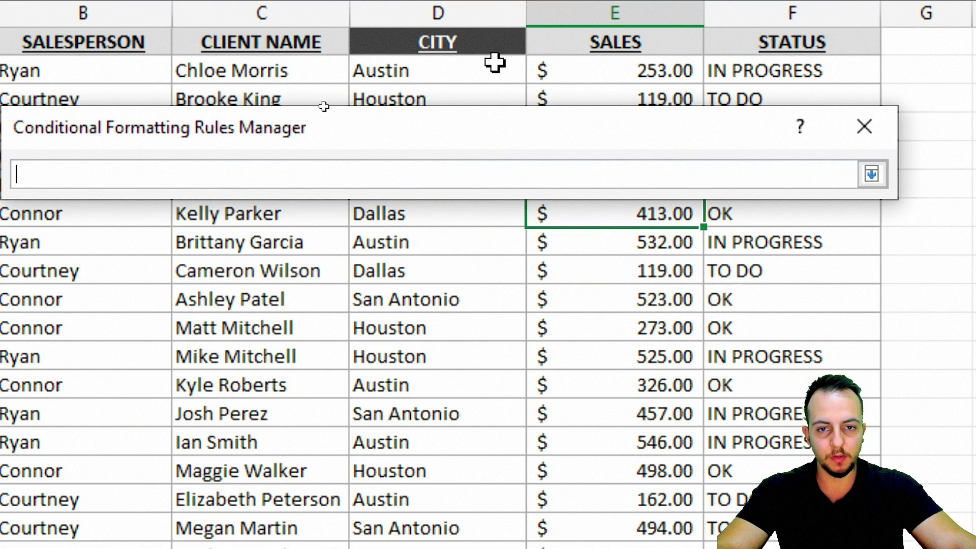
pyautogui.click(430, 14)
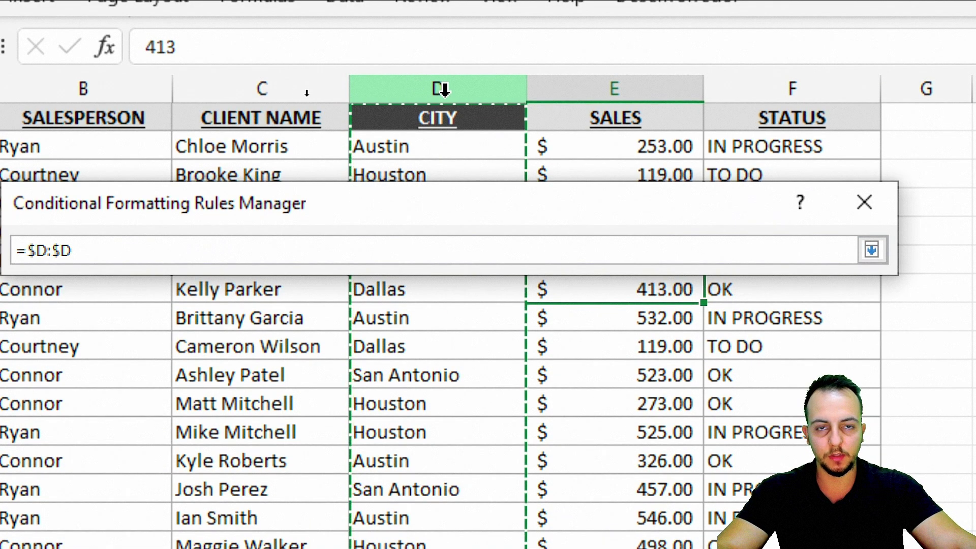
pyautogui.moveTo(388, 146); pyautogui.dragTo(405, 442)
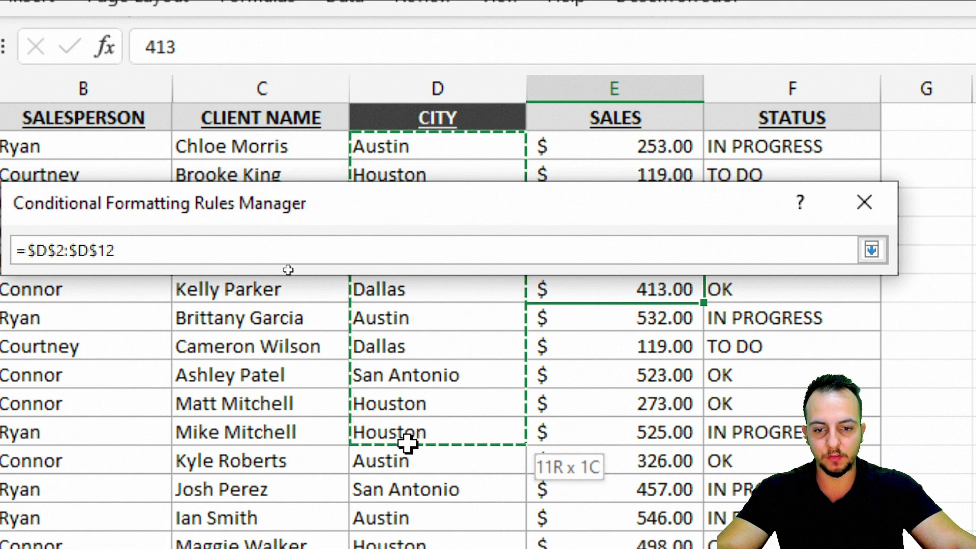
pyautogui.click(438, 87)
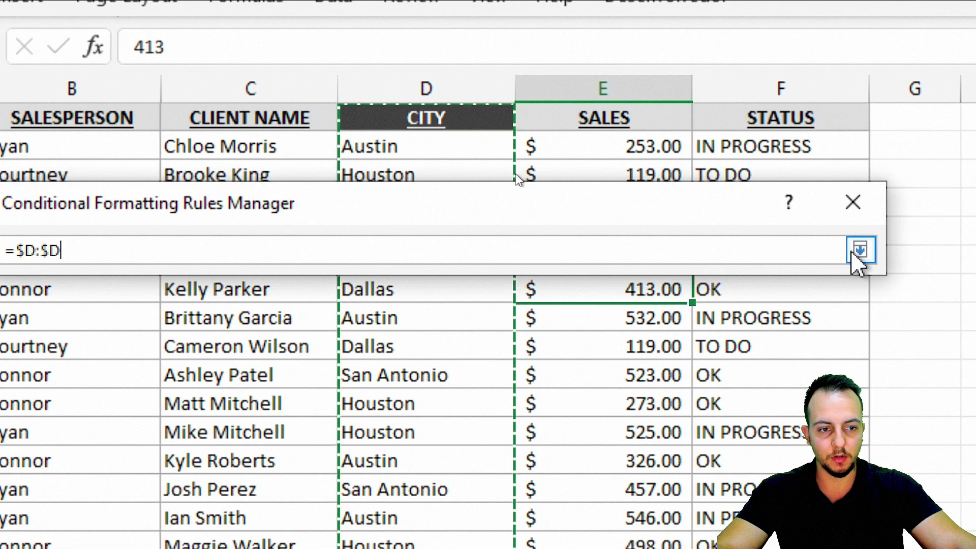
pyautogui.click(872, 249)
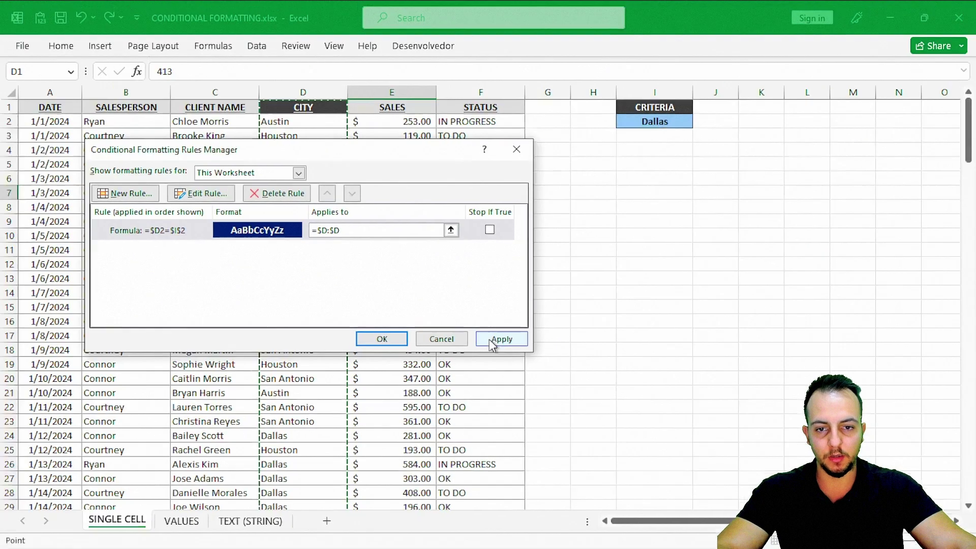
pyautogui.click(490, 340)
pyautogui.click(381, 339)
pyautogui.click(429, 263)
pyautogui.click(551, 179)
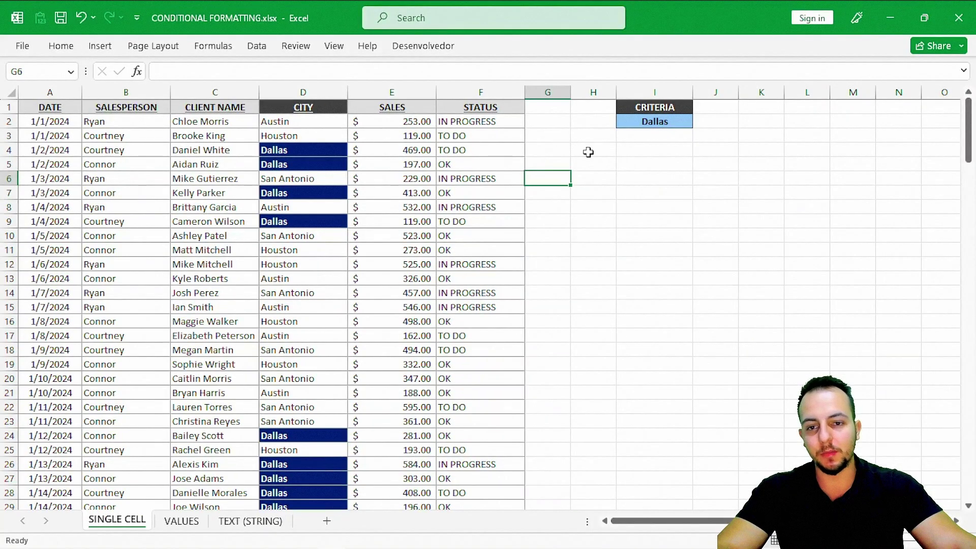
# - Test the rule by switching criteria cell I2 to Houston, San Antonio, Austin, Dallas and back to Houston
pyautogui.click(656, 125)
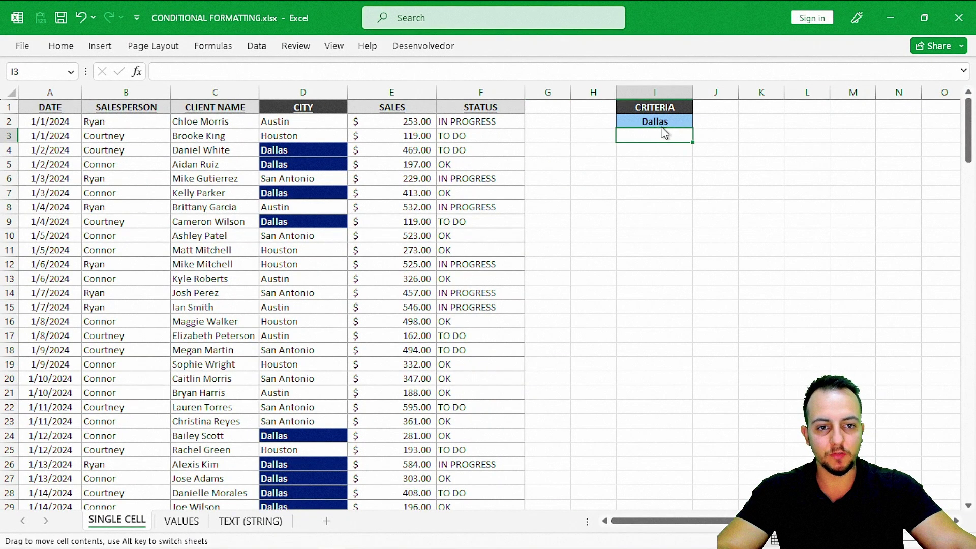
pyautogui.click(699, 122)
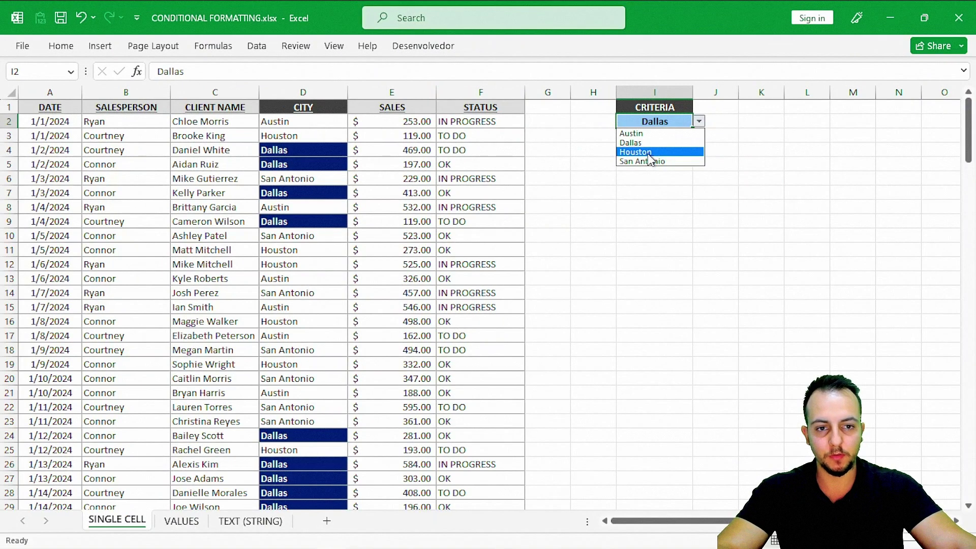
pyautogui.click(649, 152)
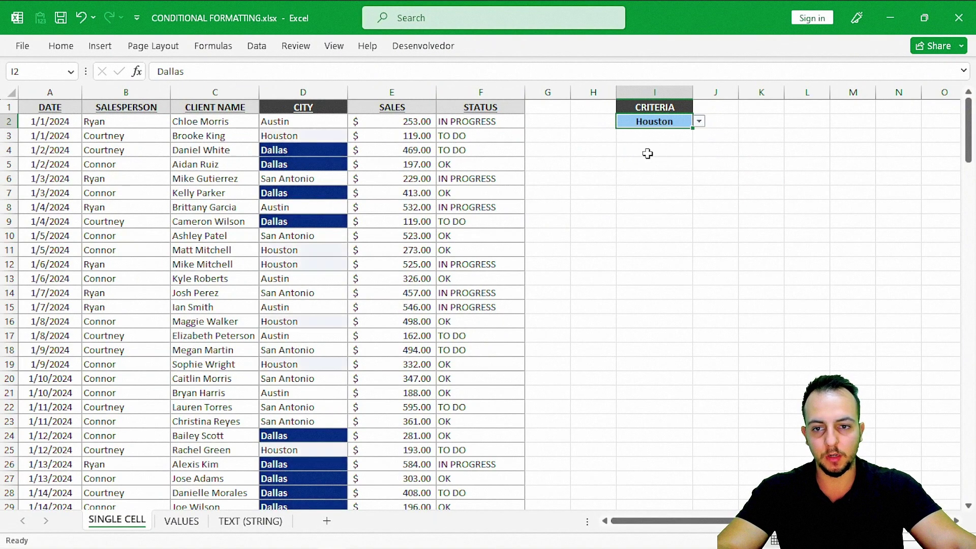
pyautogui.click(699, 122)
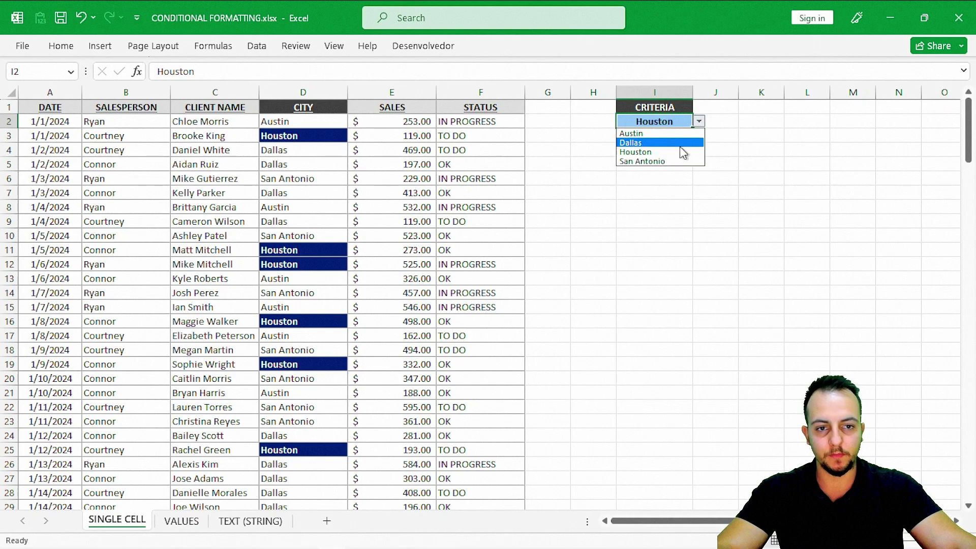
pyautogui.click(643, 161)
pyautogui.click(700, 122)
pyautogui.click(670, 133)
pyautogui.click(699, 122)
pyautogui.click(661, 143)
pyautogui.click(699, 122)
pyautogui.click(660, 152)
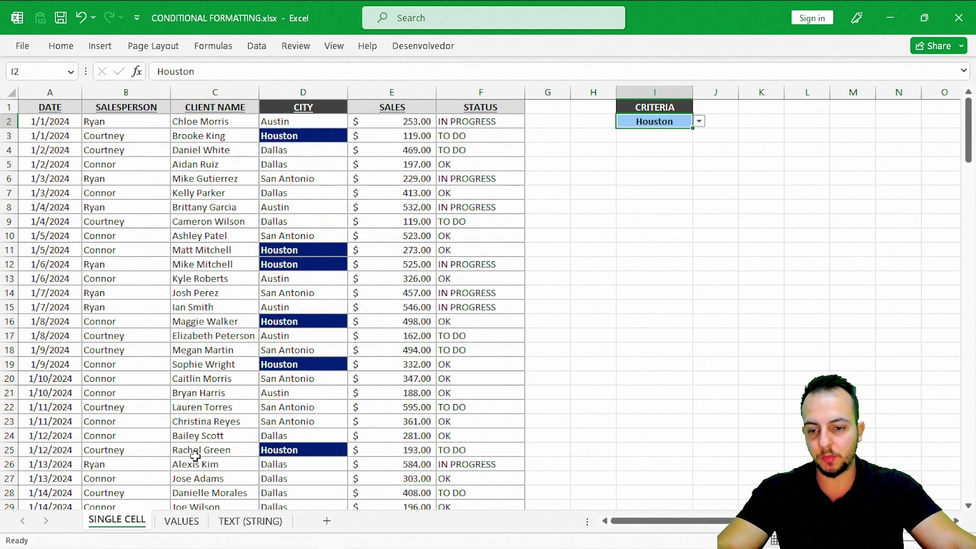
# - Go to the VALUES sheet and clear the conditional formatting rules from the entire sheet
pyautogui.click(180, 521)
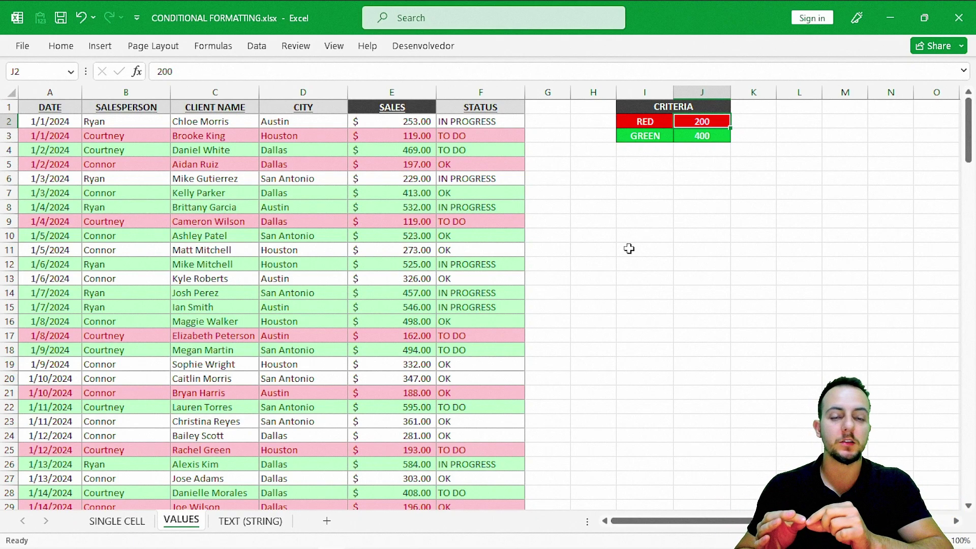
pyautogui.click(235, 227)
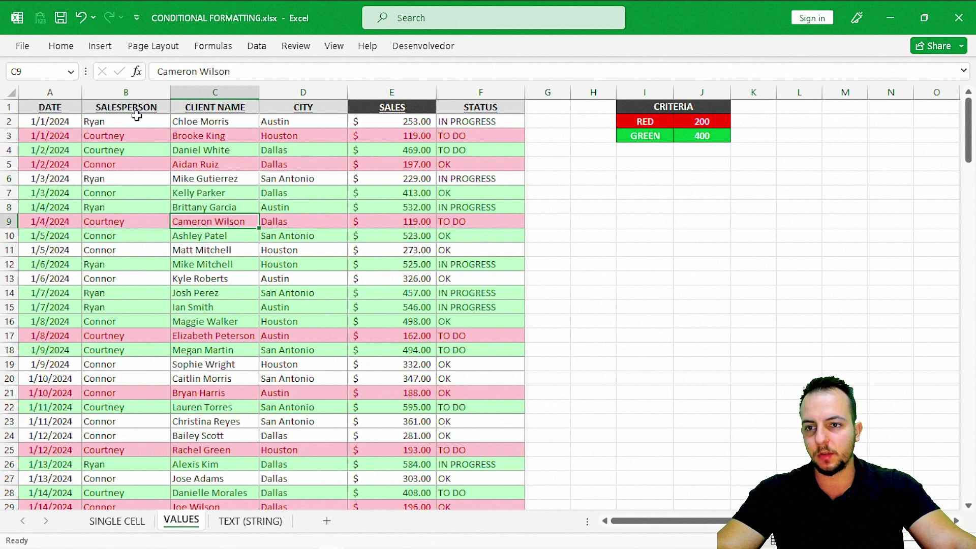
pyautogui.click(61, 45)
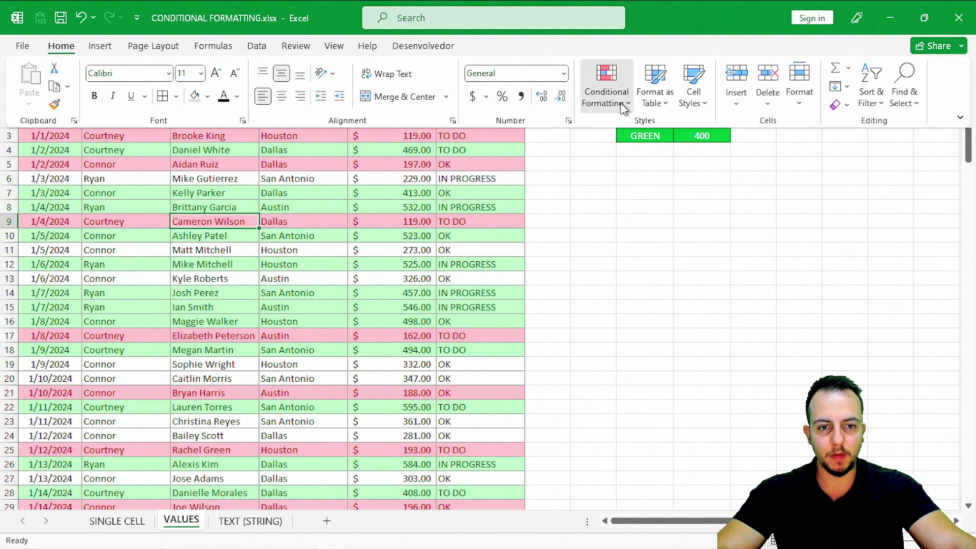
pyautogui.click(606, 87)
pyautogui.moveTo(658, 328)
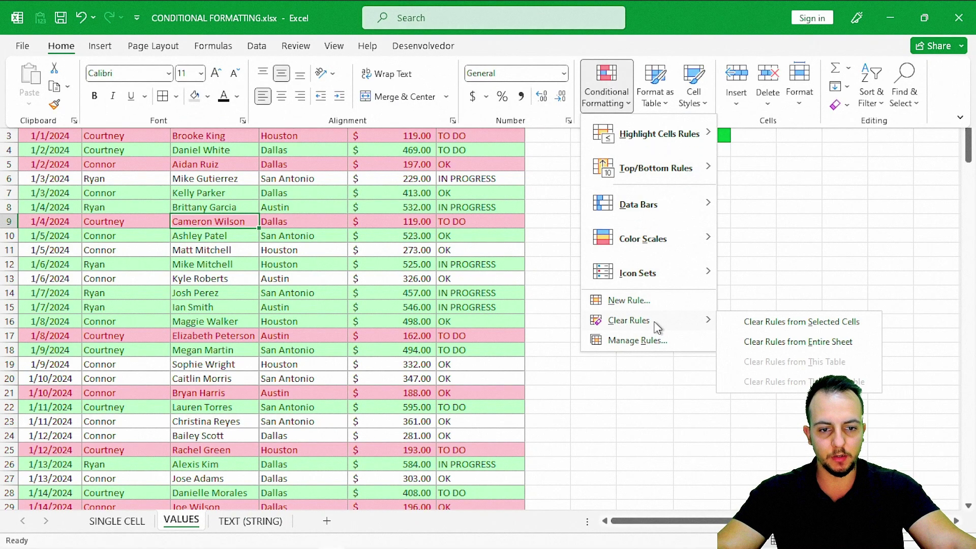
pyautogui.click(772, 342)
pyautogui.click(688, 203)
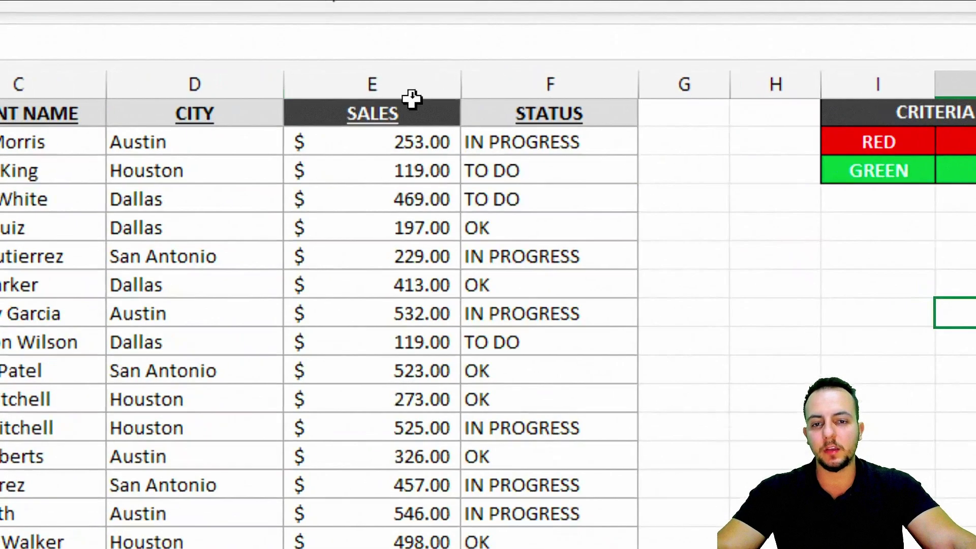
# - Select the whole data table on the VALUES sheet without its header row, cells A2:F145
pyautogui.click(403, 94)
pyautogui.click(412, 108)
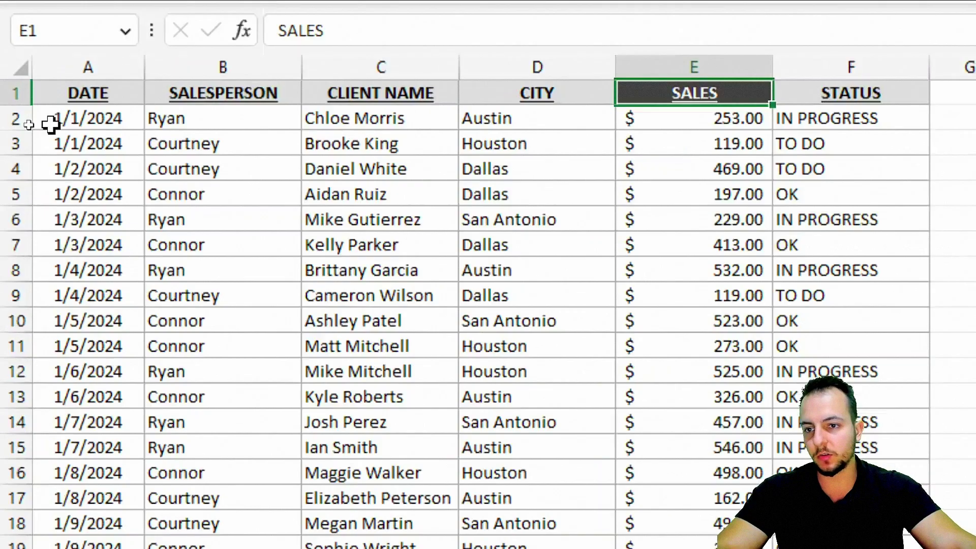
pyautogui.moveTo(28, 123); pyautogui.dragTo(137, 195)
pyautogui.moveTo(126, 265); pyautogui.dragTo(733, 548)
pyautogui.moveTo(683, 480); pyautogui.dragTo(725, 401)
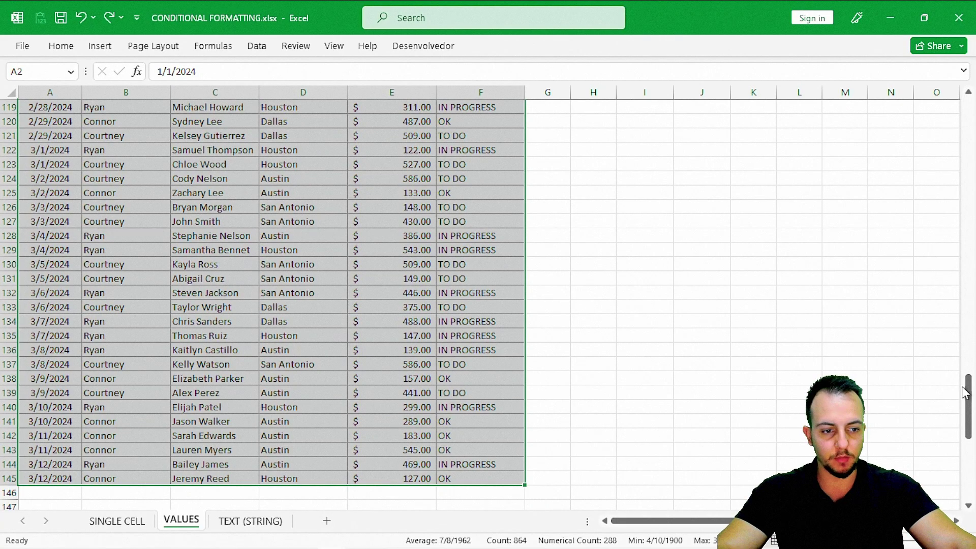
pyautogui.moveTo(965, 392); pyautogui.dragTo(944, 88)
# - Start a new conditional formatting rule for the selected rows that uses a formula to determine which cells to format
pyautogui.click(68, 51)
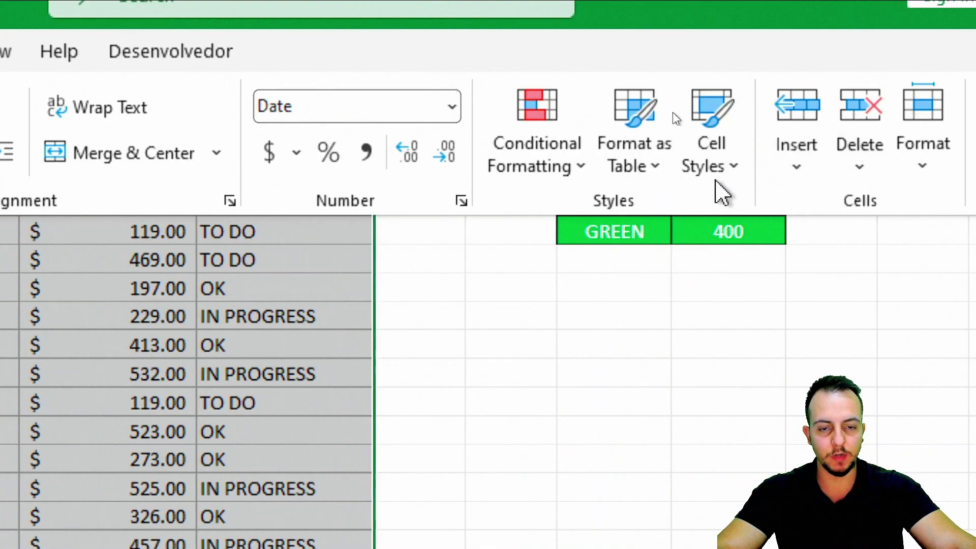
pyautogui.click(768, 164)
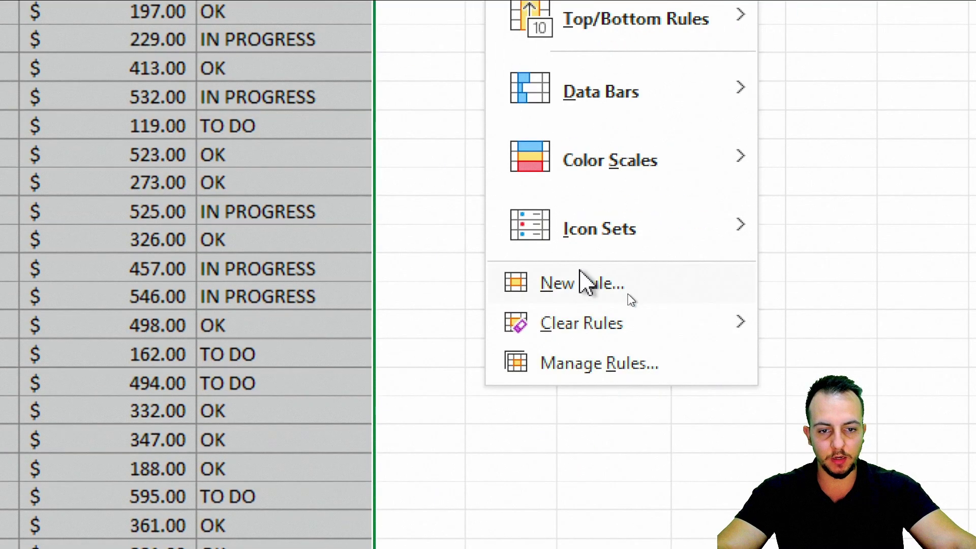
pyautogui.click(572, 287)
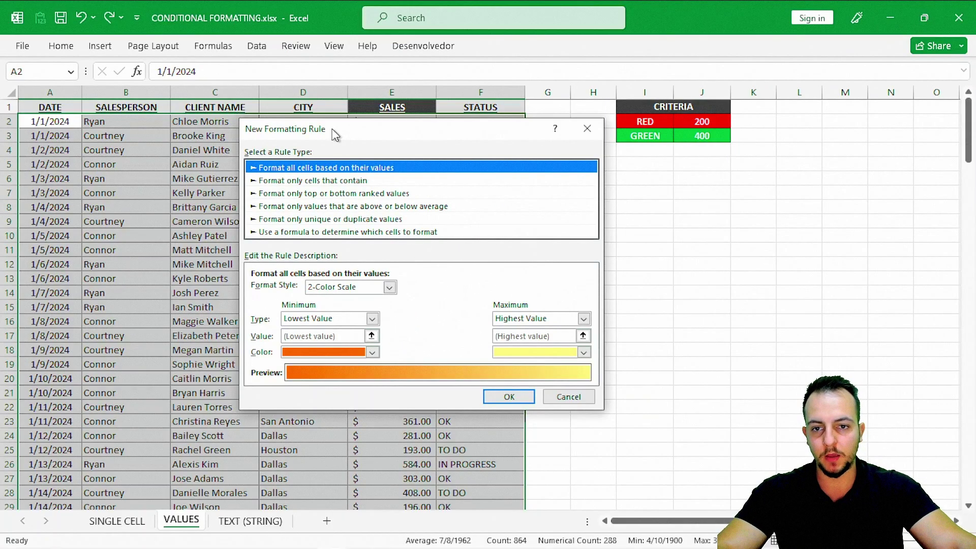
pyautogui.moveTo(335, 135); pyautogui.dragTo(191, 129)
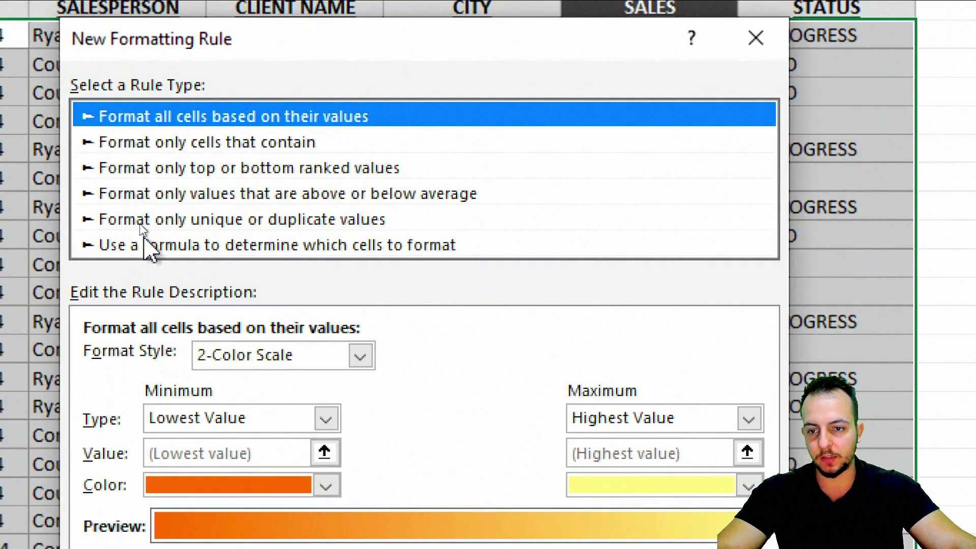
pyautogui.click(146, 227)
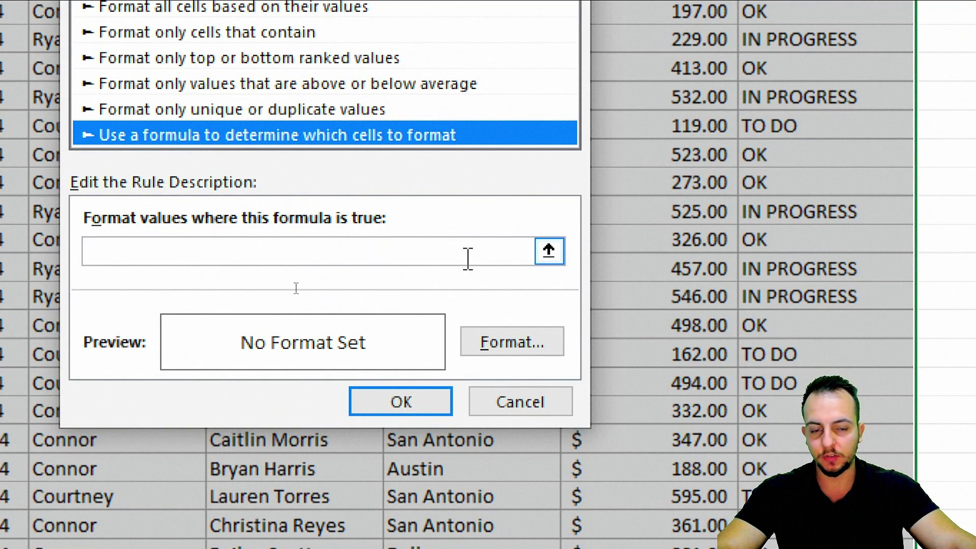
# - Enter the rule formula =$E2<$J$2, locking only the SALES column and comparing it with the RED criteria cell
pyautogui.click(228, 256)
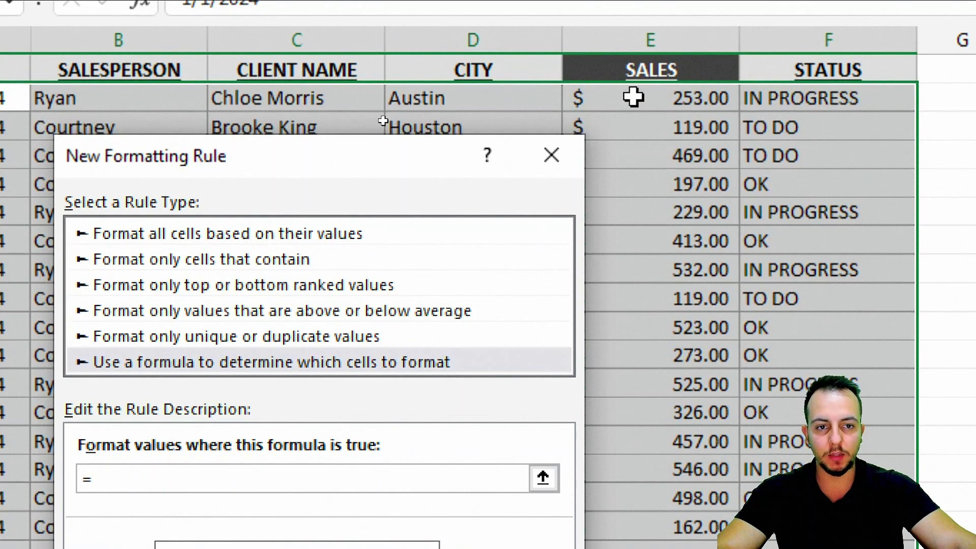
pyautogui.click(635, 96)
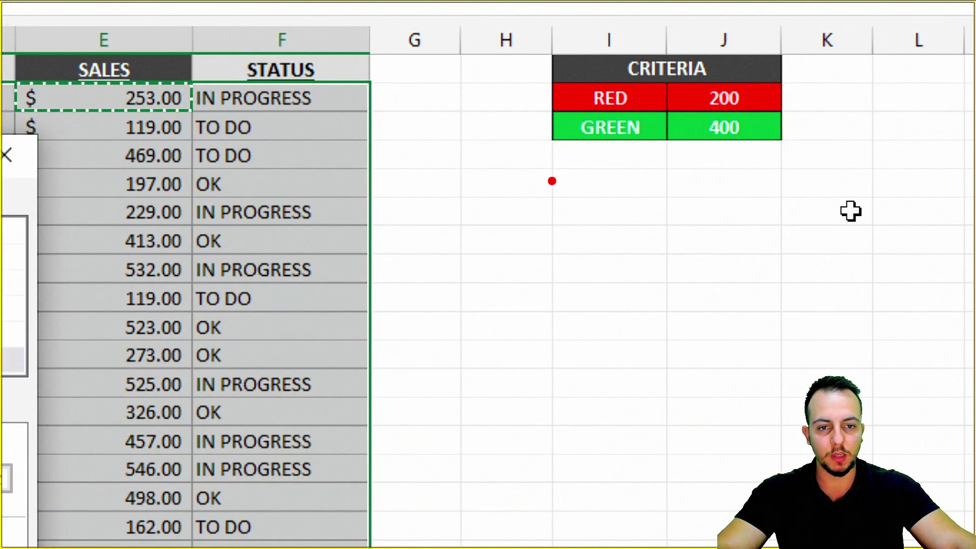
pyautogui.moveTo(525, 183); pyautogui.dragTo(549, 256)
pyautogui.moveTo(603, 179); pyautogui.dragTo(676, 234)
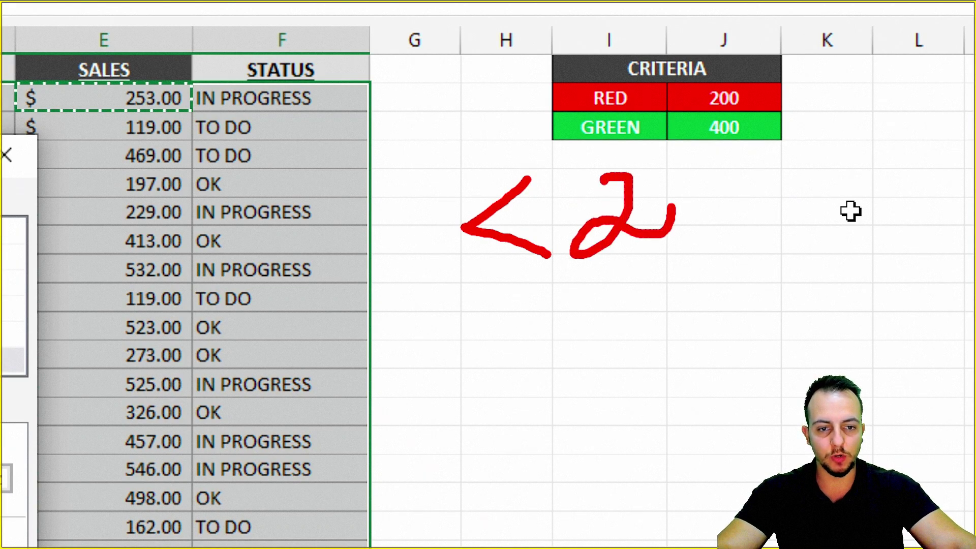
pyautogui.moveTo(684, 189); pyautogui.dragTo(676, 229)
pyautogui.moveTo(773, 199); pyautogui.dragTo(732, 244)
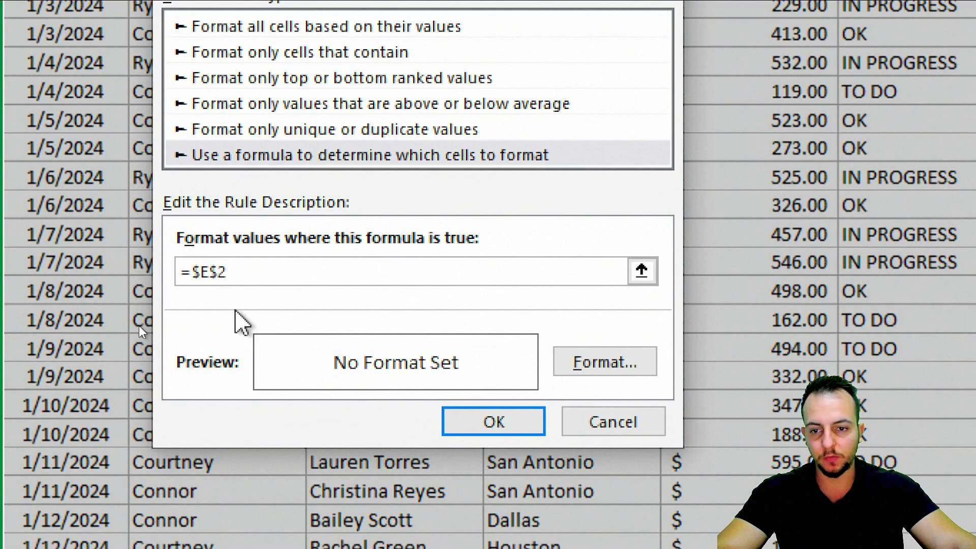
pyautogui.click(218, 273)
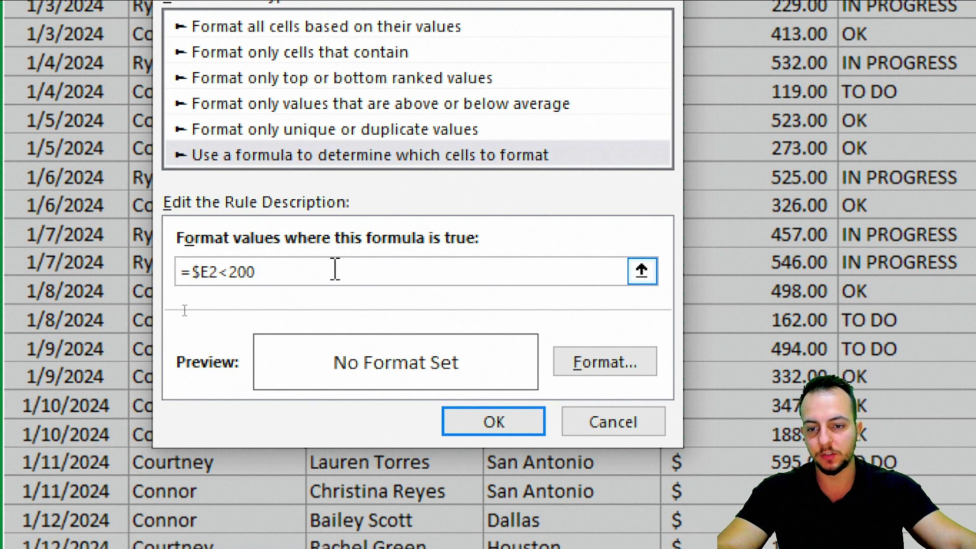
pyautogui.moveTo(228, 270); pyautogui.dragTo(264, 271)
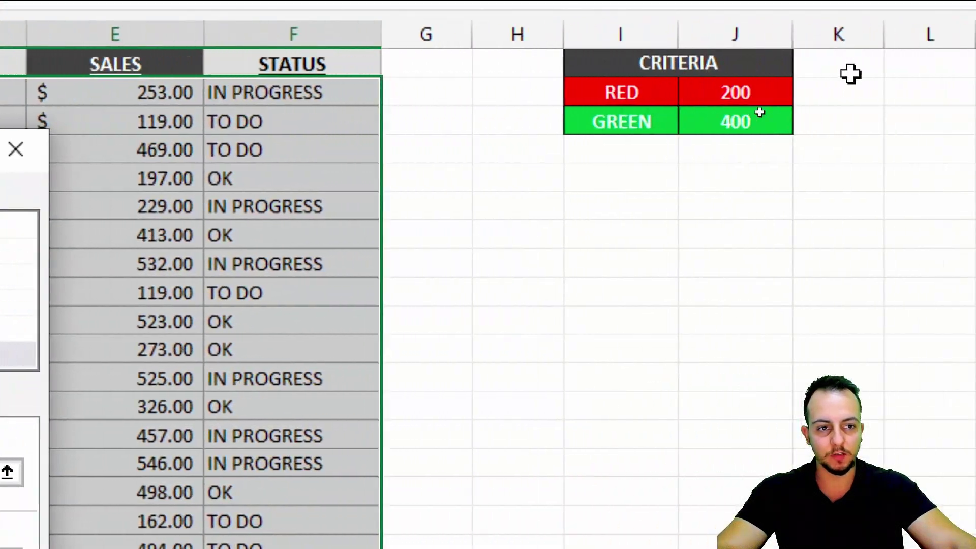
pyautogui.click(755, 98)
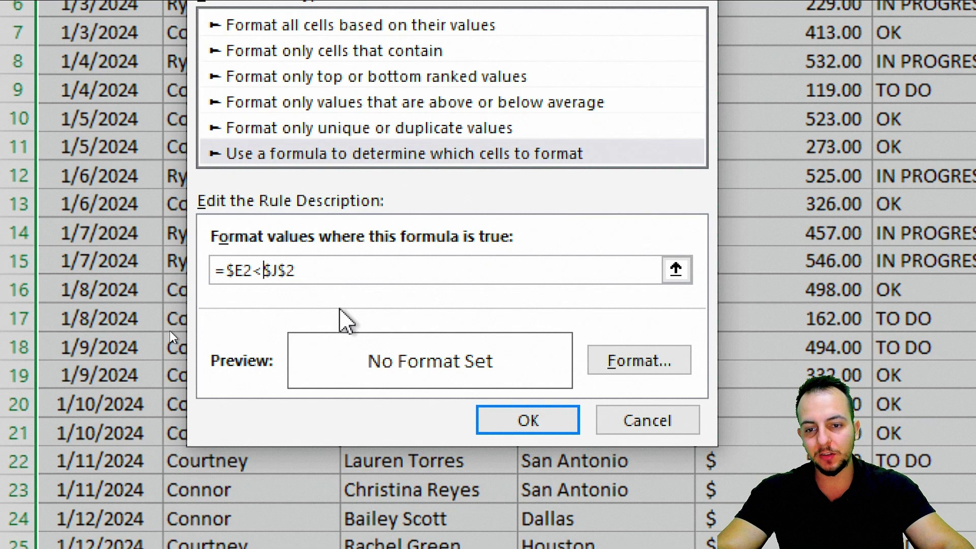
pyautogui.hotkey('ctrl', '2')
pyautogui.moveTo(245, 247)
pyautogui.mouseDown()
pyautogui.moveTo(278, 270)
pyautogui.moveTo(284, 292)
pyautogui.moveTo(399, 355)
pyautogui.mouseUp()
pyautogui.moveTo(422, 105)
pyautogui.mouseDown()
pyautogui.moveTo(318, 182)
pyautogui.moveTo(465, 218)
pyautogui.mouseUp()
pyautogui.moveTo(504, 182); pyautogui.dragTo(623, 183)
pyautogui.moveTo(516, 153); pyautogui.dragTo(592, 151)
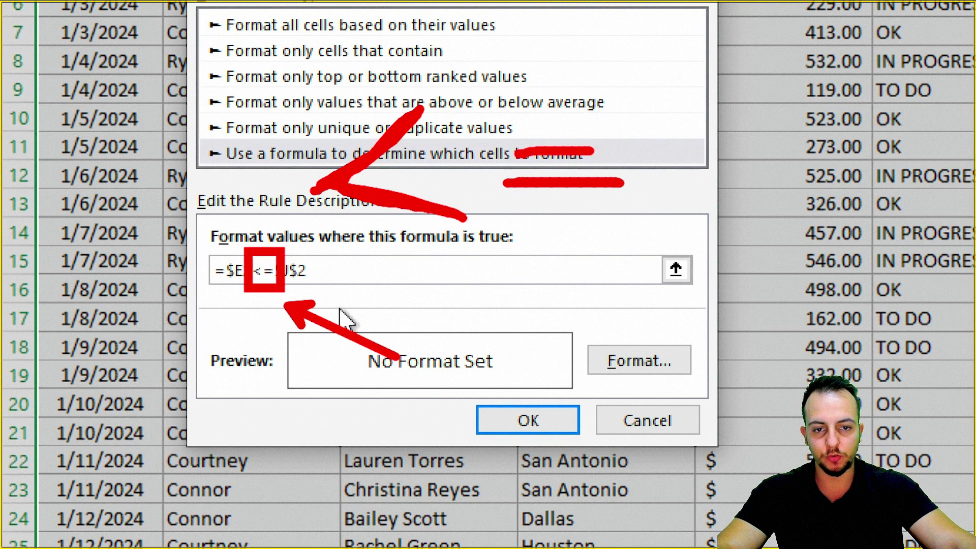
pyautogui.press('Escape')
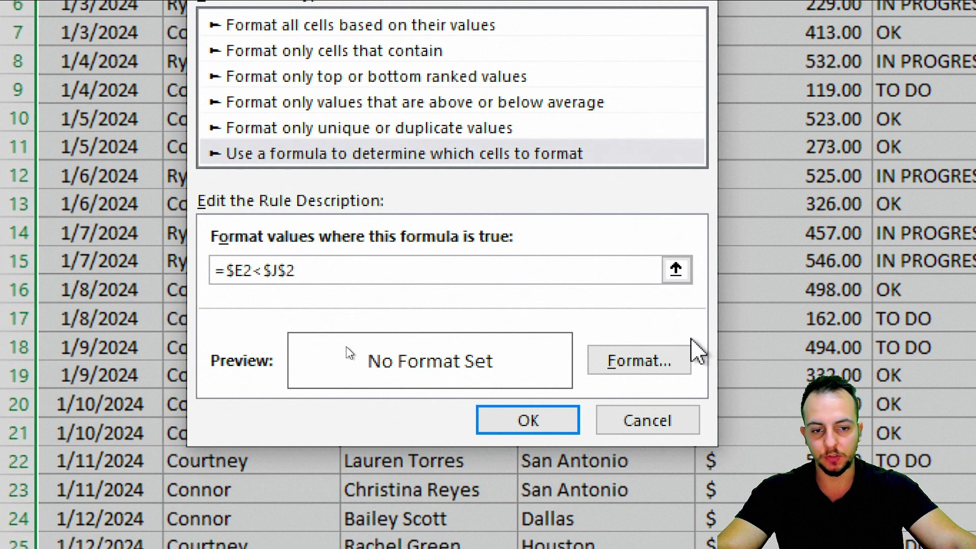
# - Format the matching rows with a bold italic red font and no fill, and create the rule
pyautogui.click(636, 364)
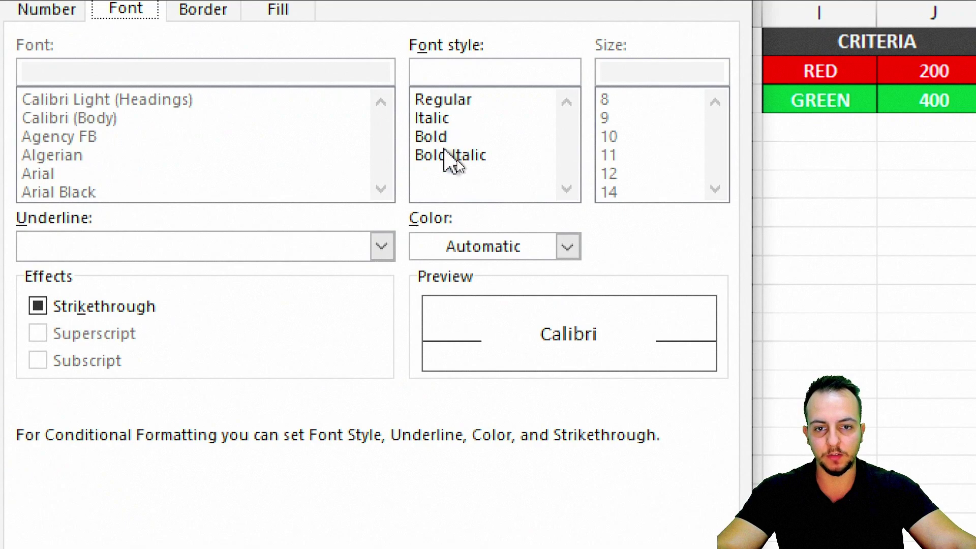
pyautogui.click(448, 155)
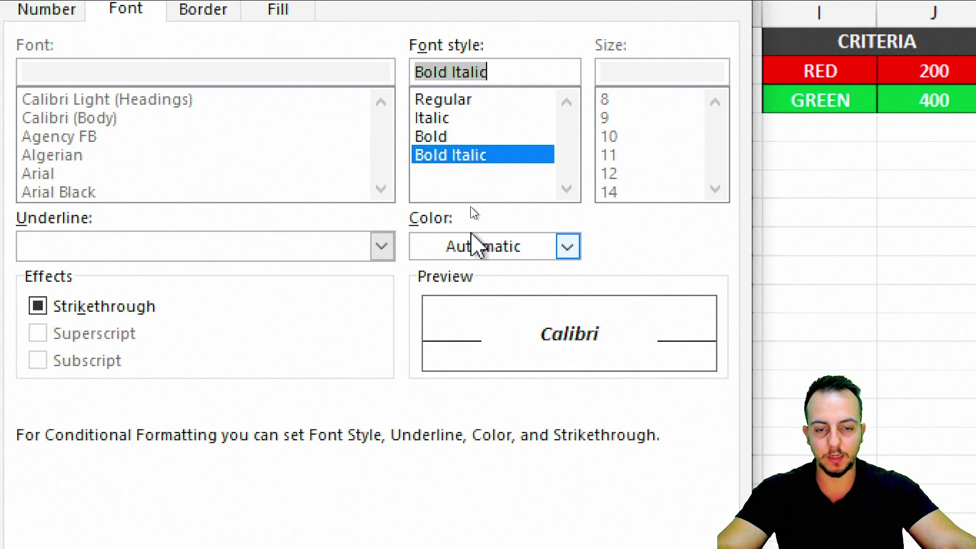
pyautogui.click(484, 250)
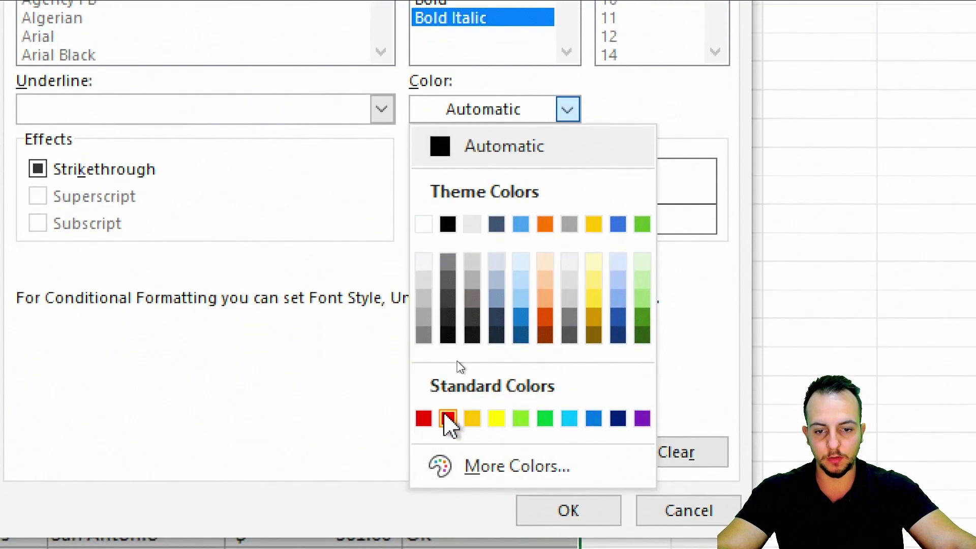
pyautogui.click(448, 547)
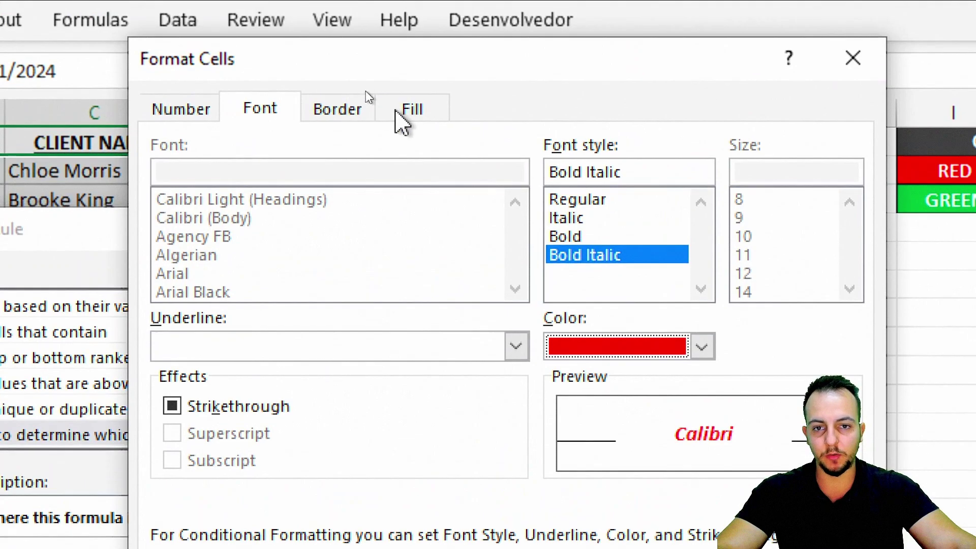
pyautogui.click(277, 53)
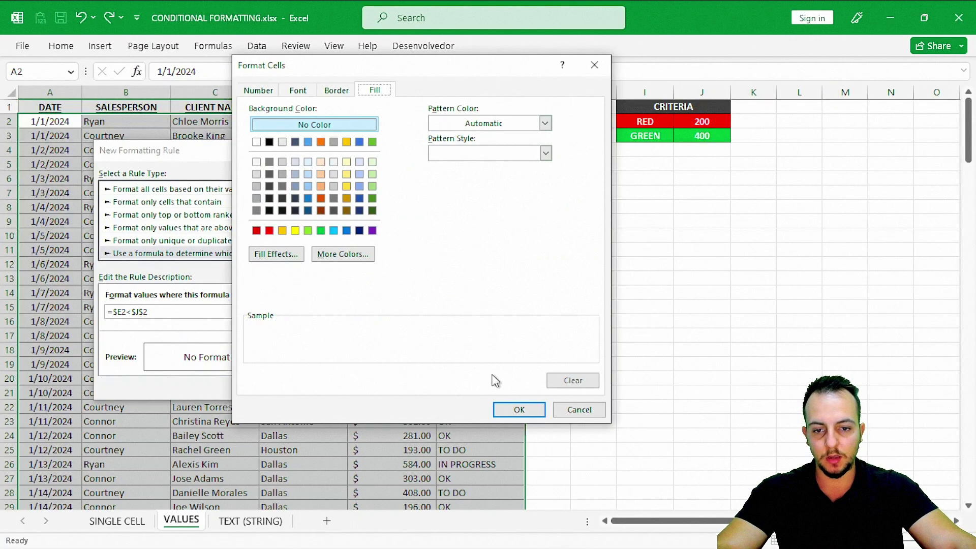
pyautogui.click(519, 409)
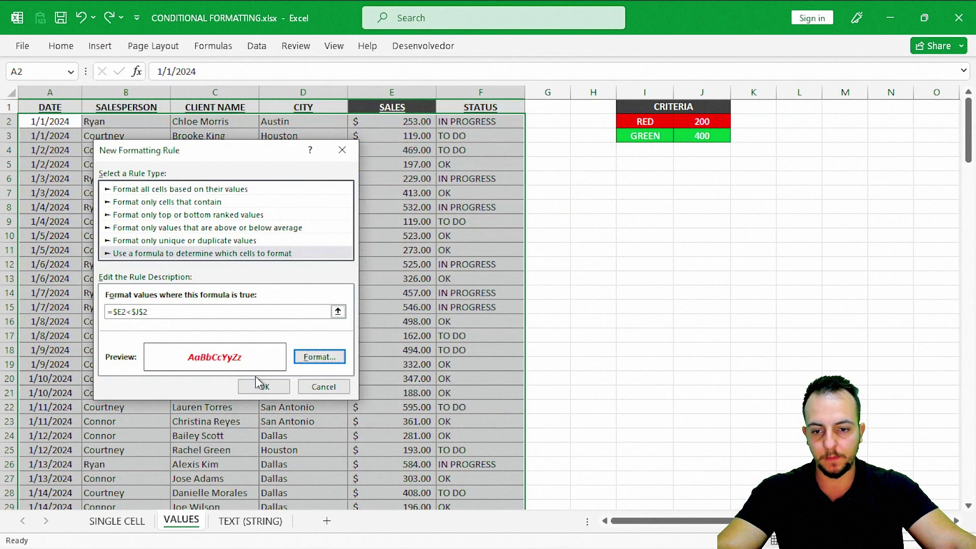
pyautogui.click(270, 384)
pyautogui.click(590, 263)
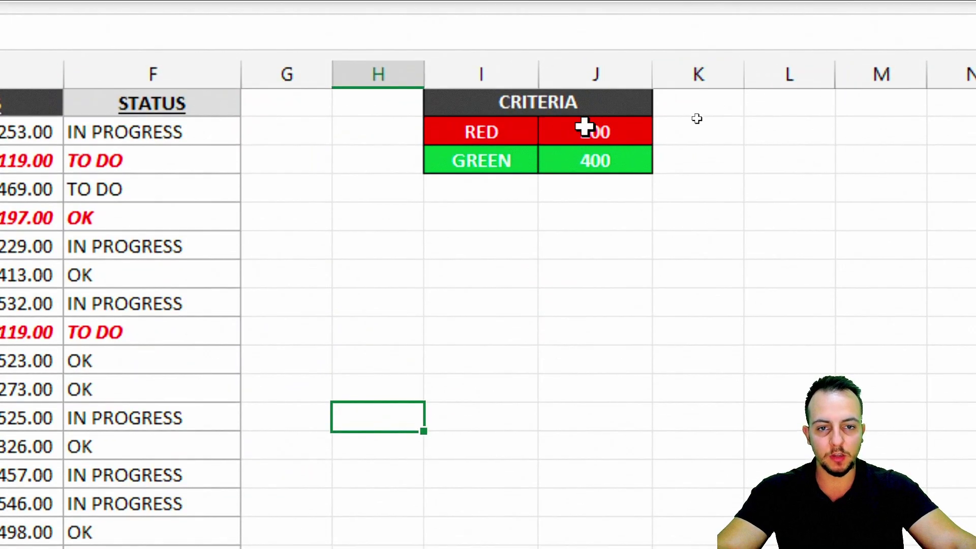
# - Test the rule by setting the RED criteria cell J2 to 1000 and restoring it to 200
pyautogui.click(697, 122)
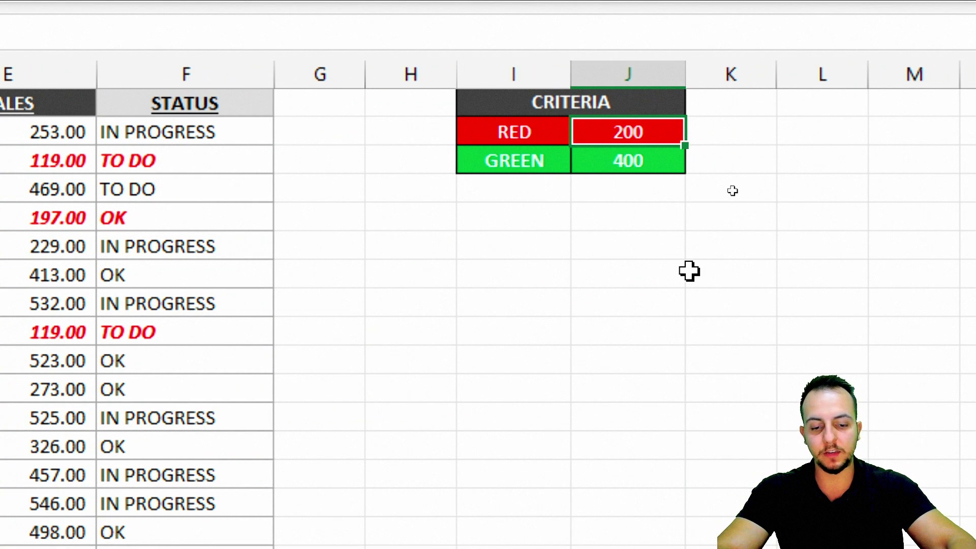
pyautogui.write('1000')
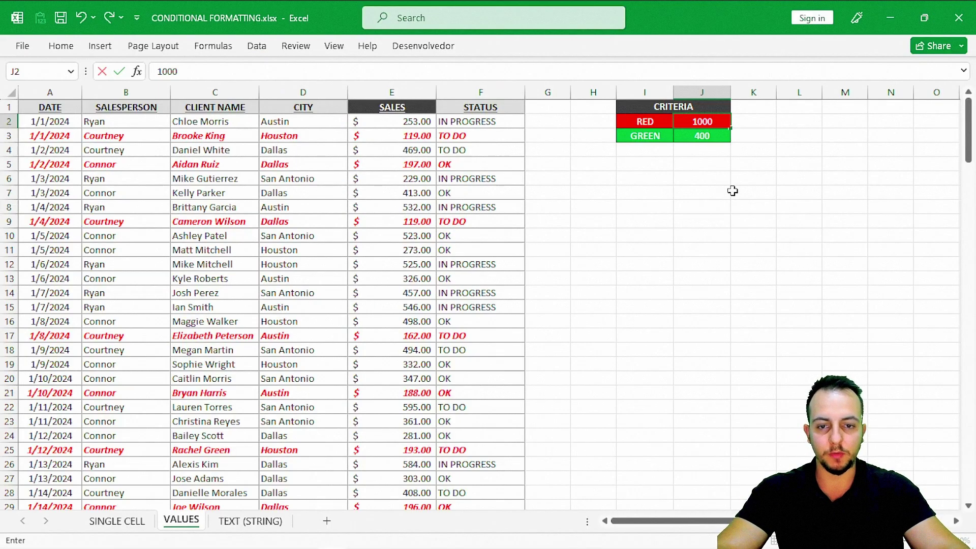
pyautogui.press('Return')
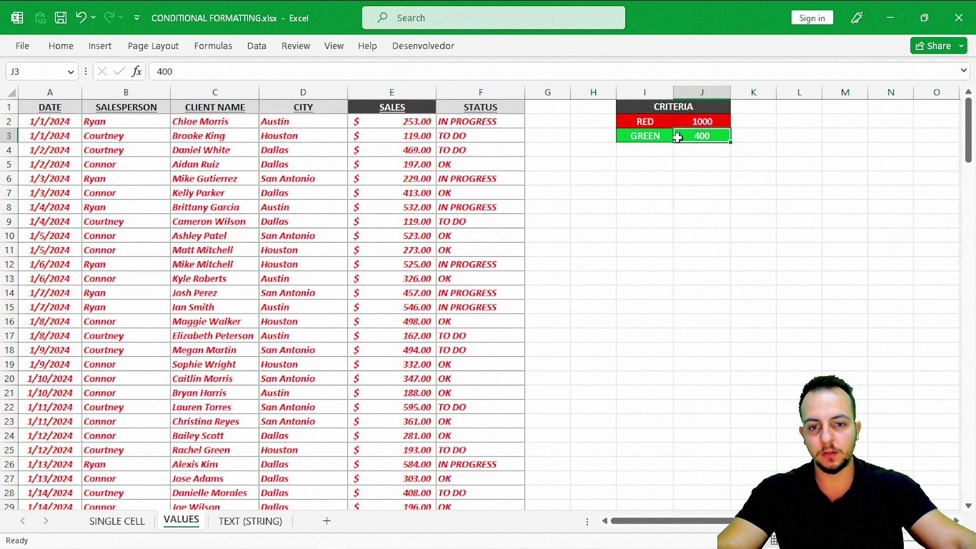
pyautogui.moveTo(967, 121)
pyautogui.mouseDown()
pyautogui.moveTo(952, 241)
pyautogui.moveTo(961, 422)
pyautogui.moveTo(970, 121)
pyautogui.mouseUp()
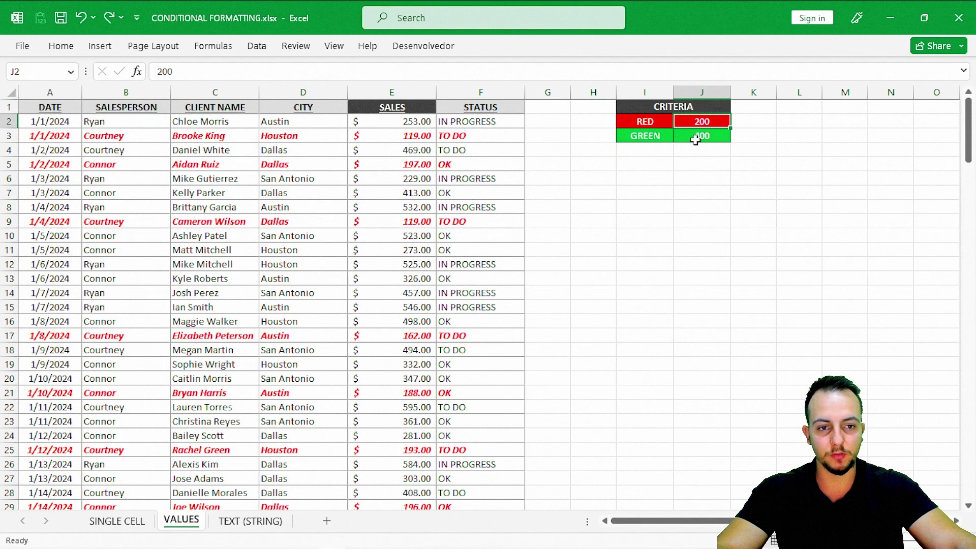
# - Select the data rows A2:F145 again and open the Conditional Formatting Rules Manager for that selection
pyautogui.click(696, 140)
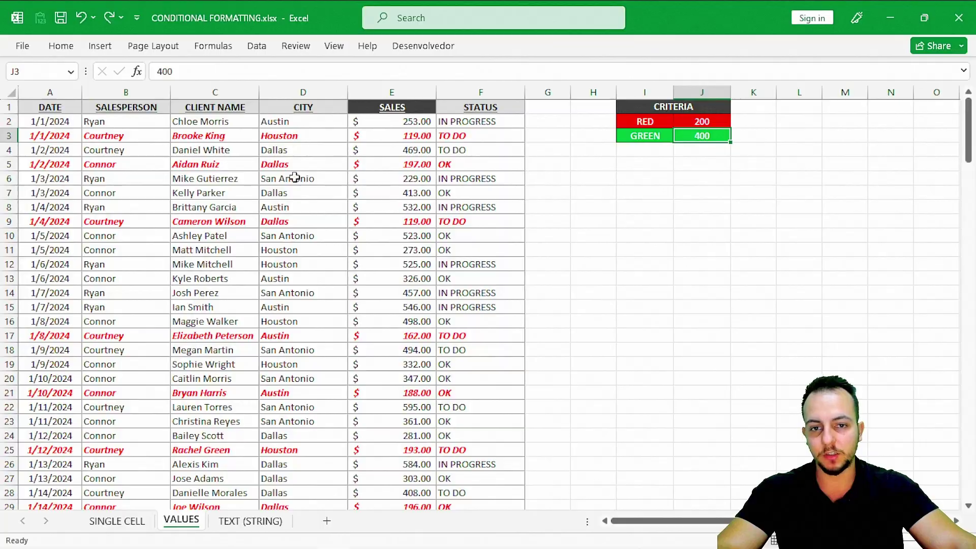
pyautogui.hotkey('ctrl', 'Home')
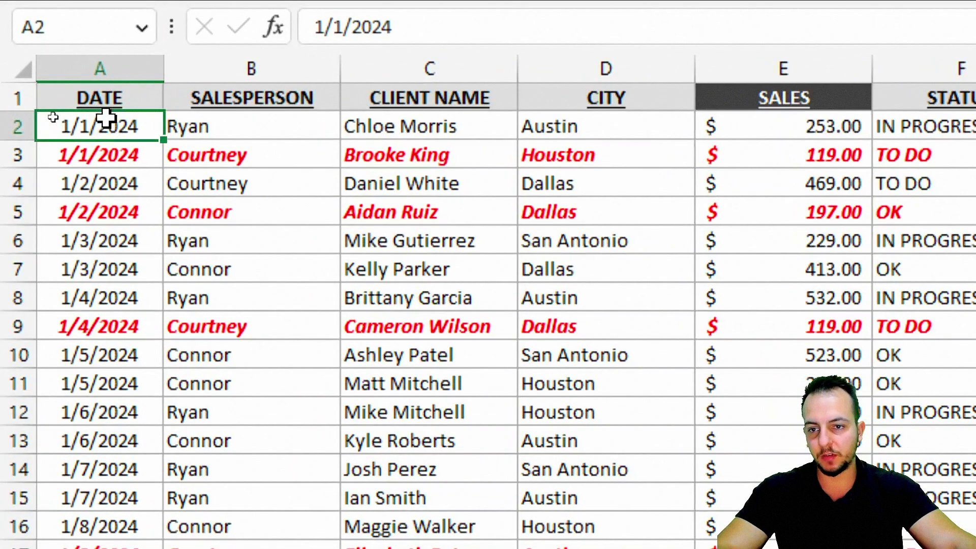
pyautogui.moveTo(52, 119); pyautogui.dragTo(471, 488)
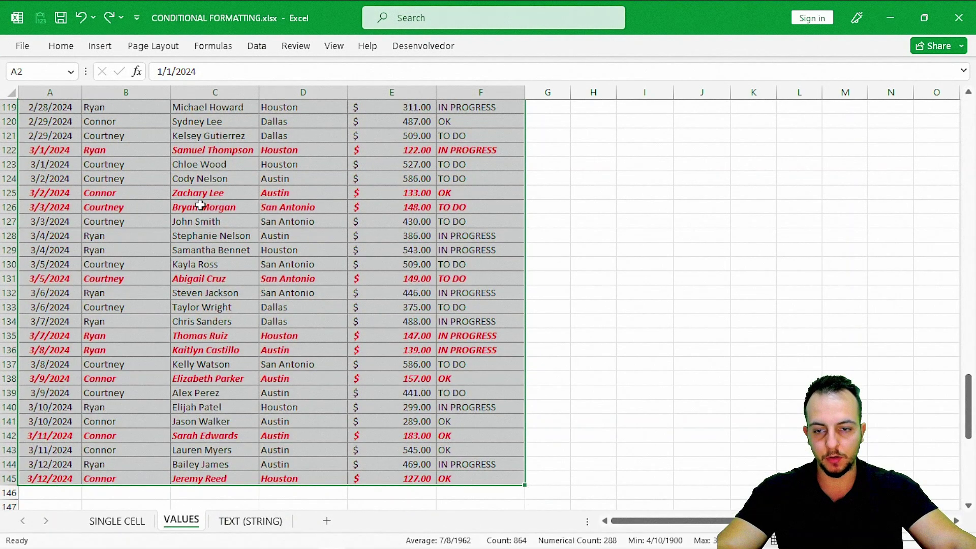
pyautogui.click(62, 47)
pyautogui.click(600, 97)
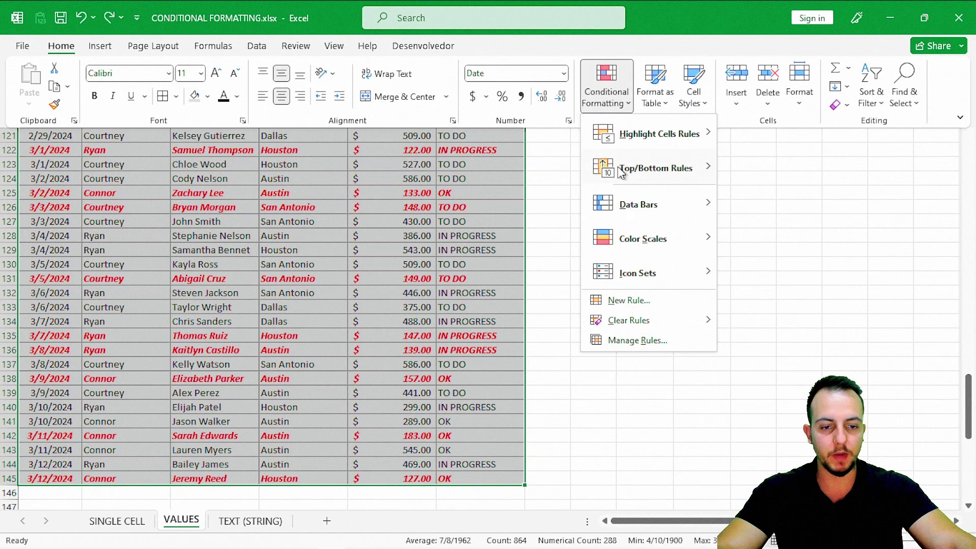
pyautogui.click(619, 342)
pyautogui.moveTo(386, 87); pyautogui.dragTo(315, 138)
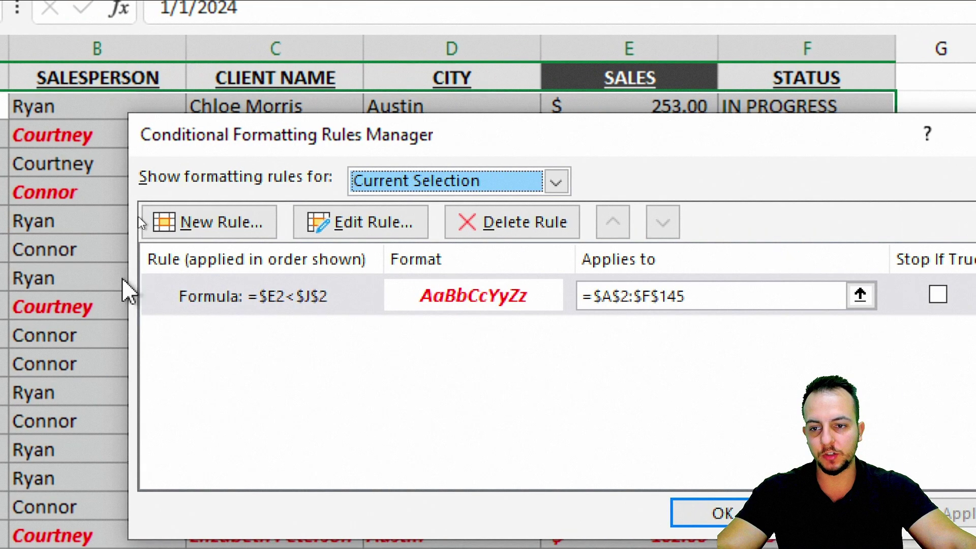
# - Add a second rule from the Rules Manager and base it on a formula that determines which cells to format
pyautogui.click(99, 222)
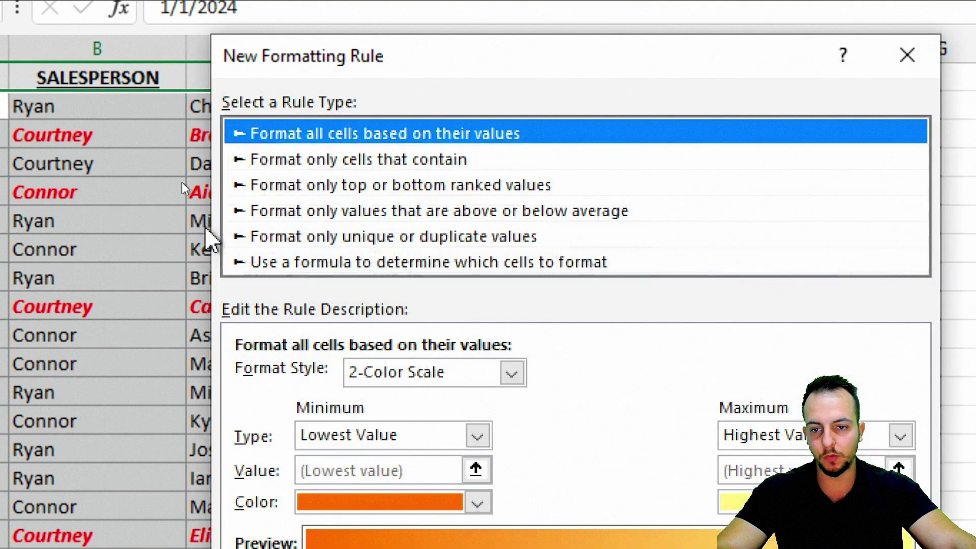
pyautogui.click(304, 264)
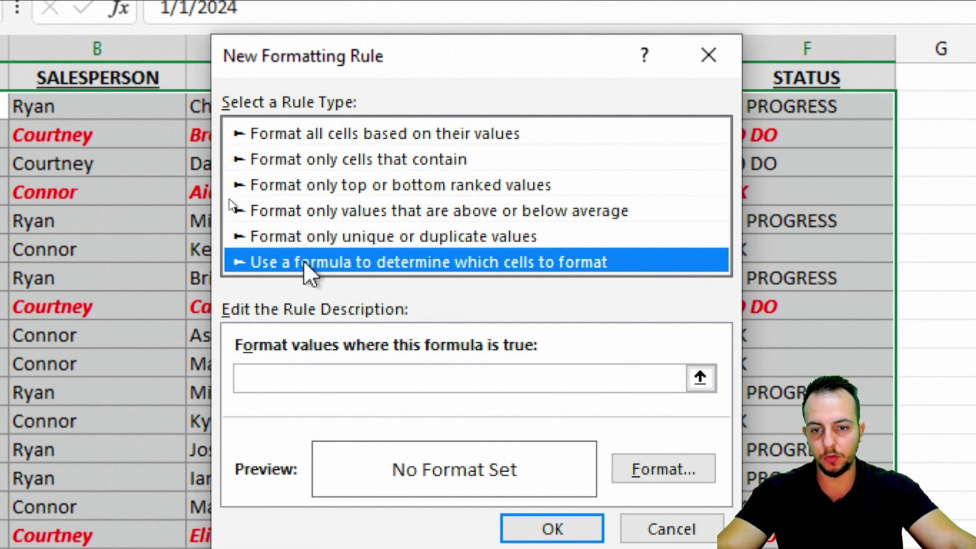
pyautogui.moveTo(469, 62); pyautogui.dragTo(315, 200)
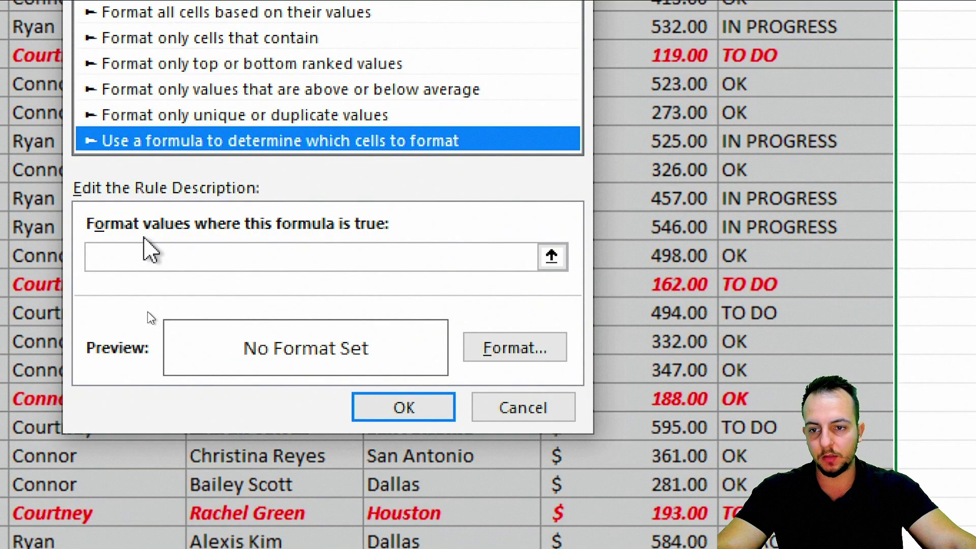
# - Enter the rule formula =$E2>=$J$3, comparing each row's SALES value with the GREEN criteria cell
pyautogui.click(157, 254)
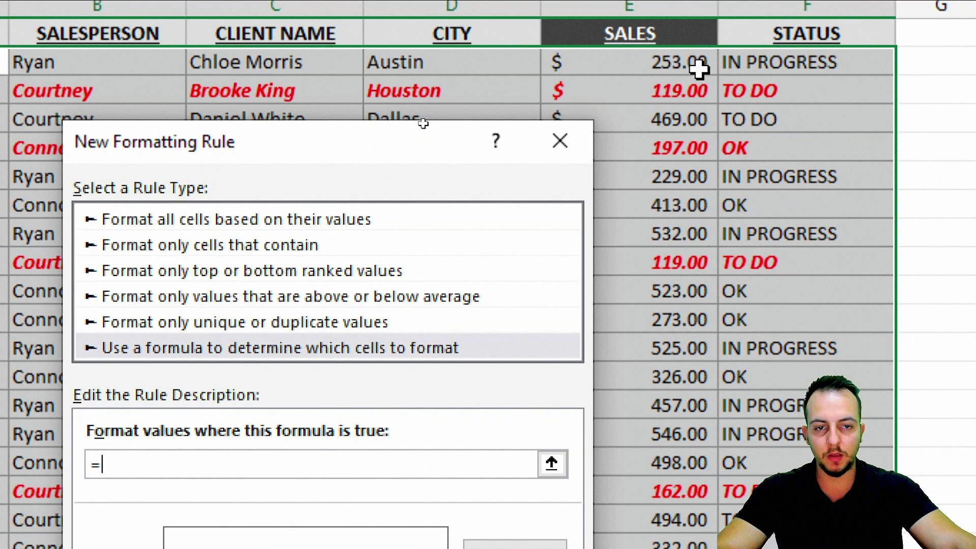
pyautogui.click(679, 71)
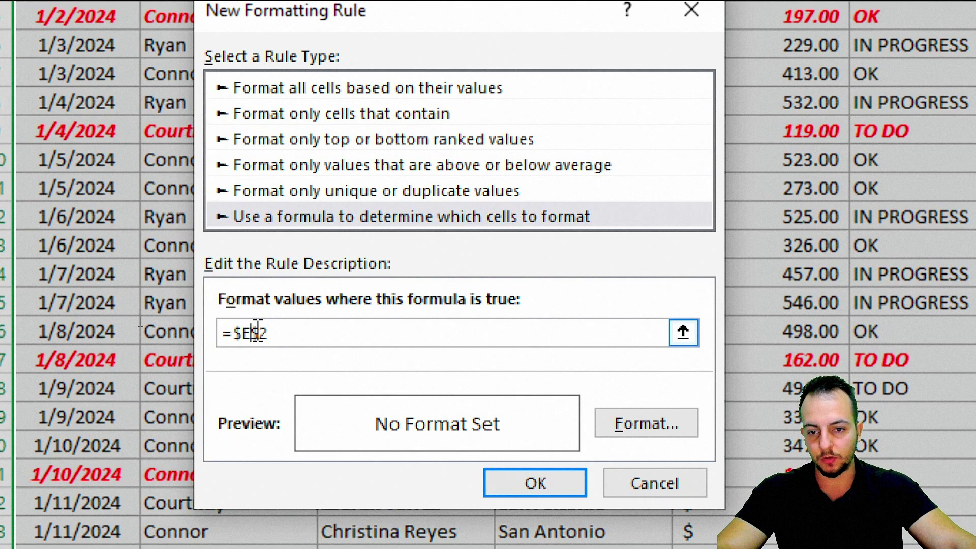
pyautogui.press('Delete')
pyautogui.click(331, 328)
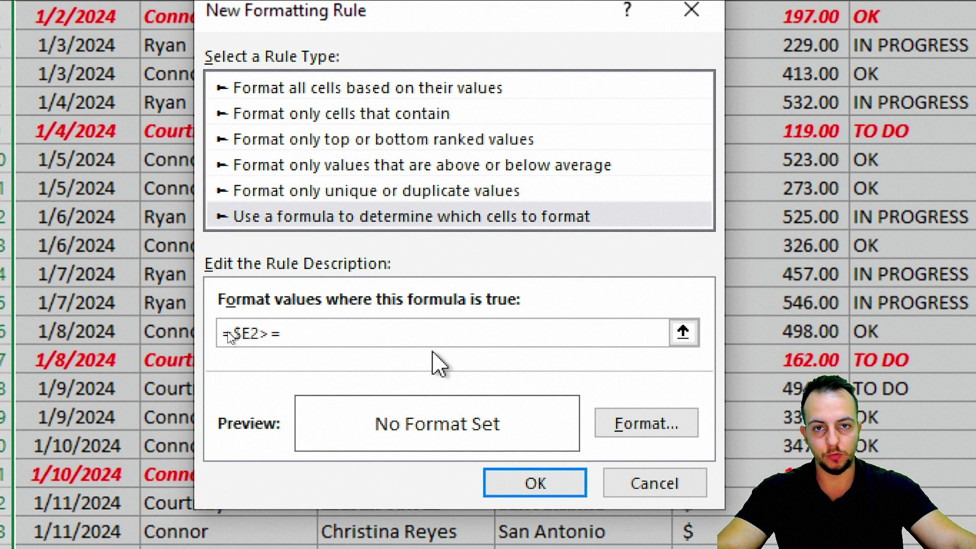
pyautogui.write('>=')
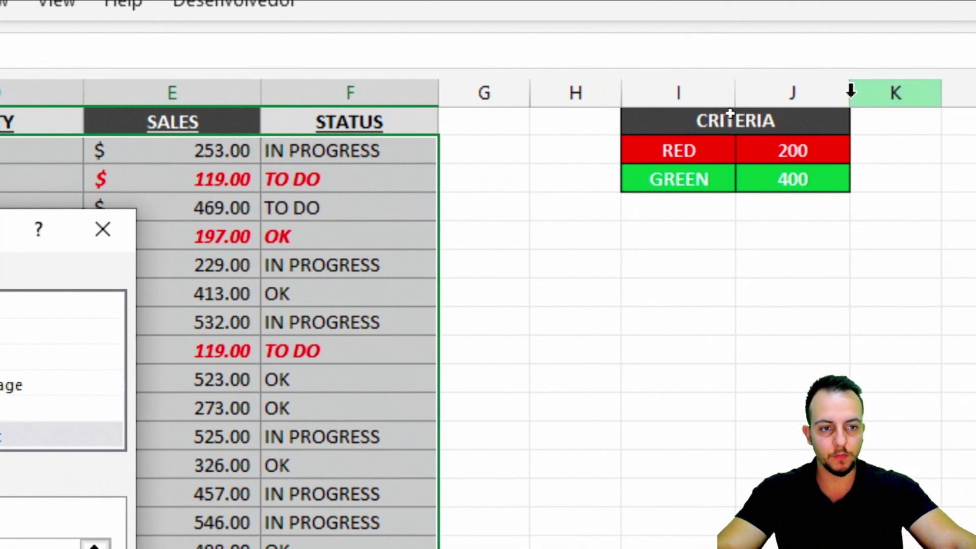
pyautogui.click(792, 181)
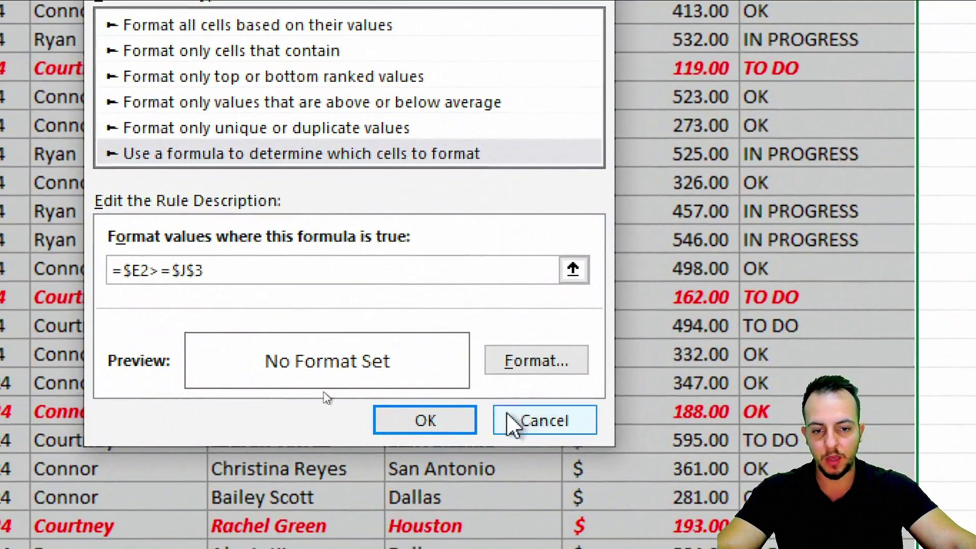
# - Give the rows matching the formula a bright green fill and a bold font in the automatic color
pyautogui.click(537, 360)
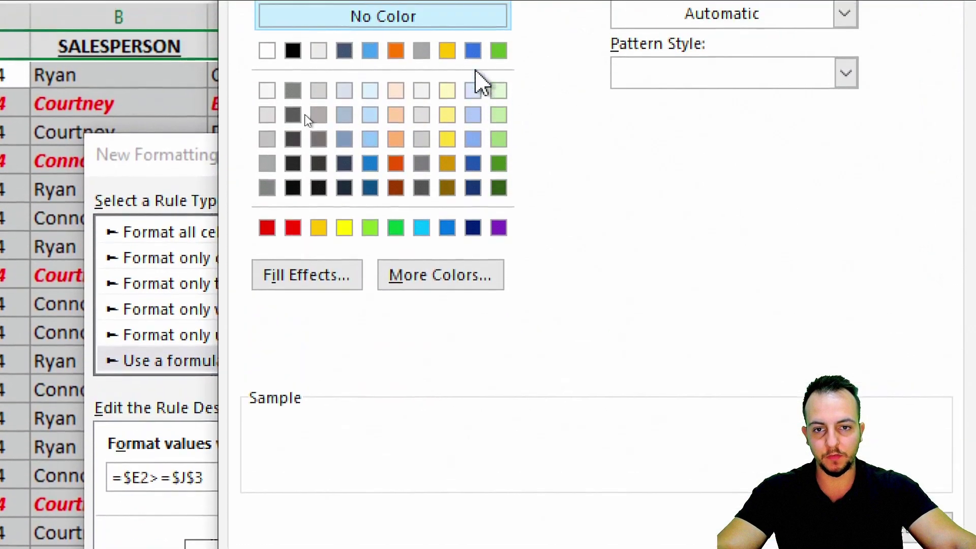
pyautogui.click(395, 218)
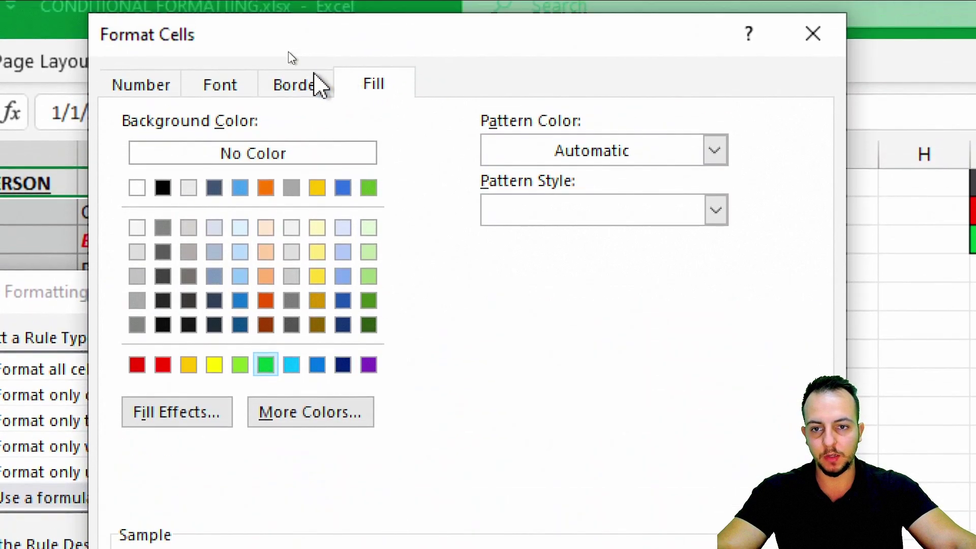
pyautogui.click(234, 86)
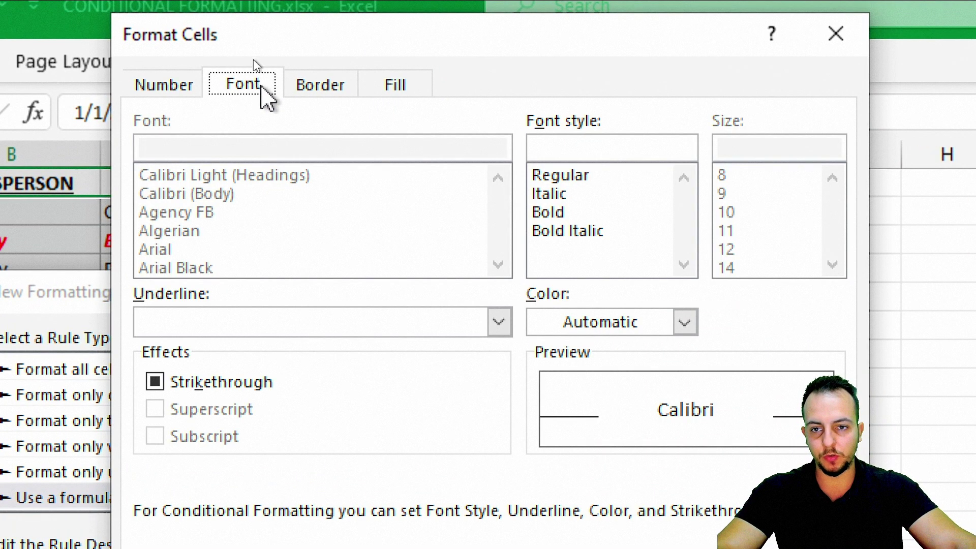
pyautogui.click(549, 212)
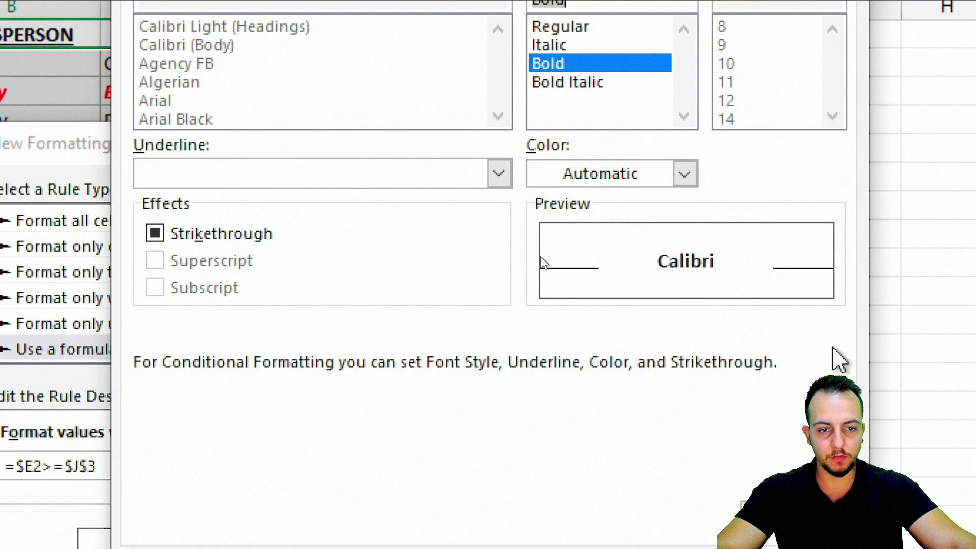
pyautogui.click(598, 181)
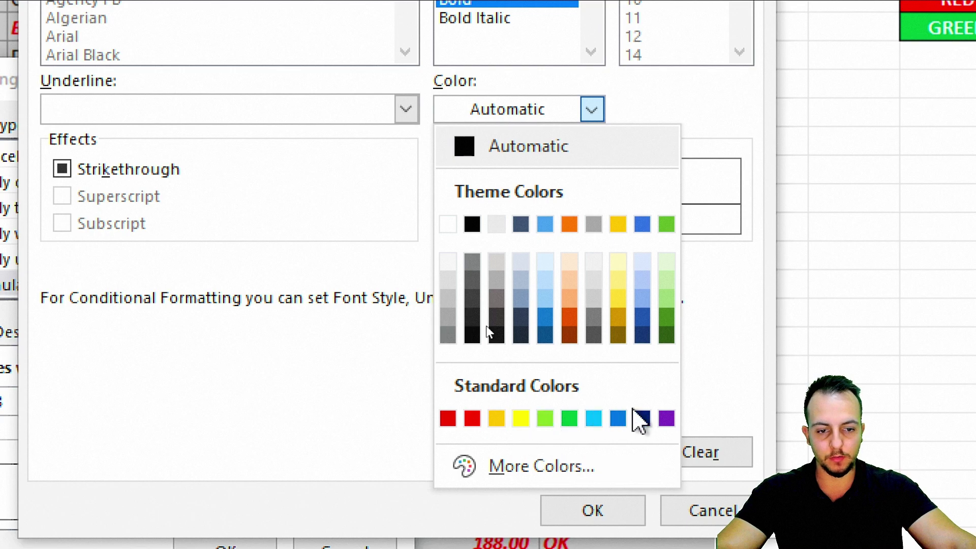
pyautogui.click(528, 147)
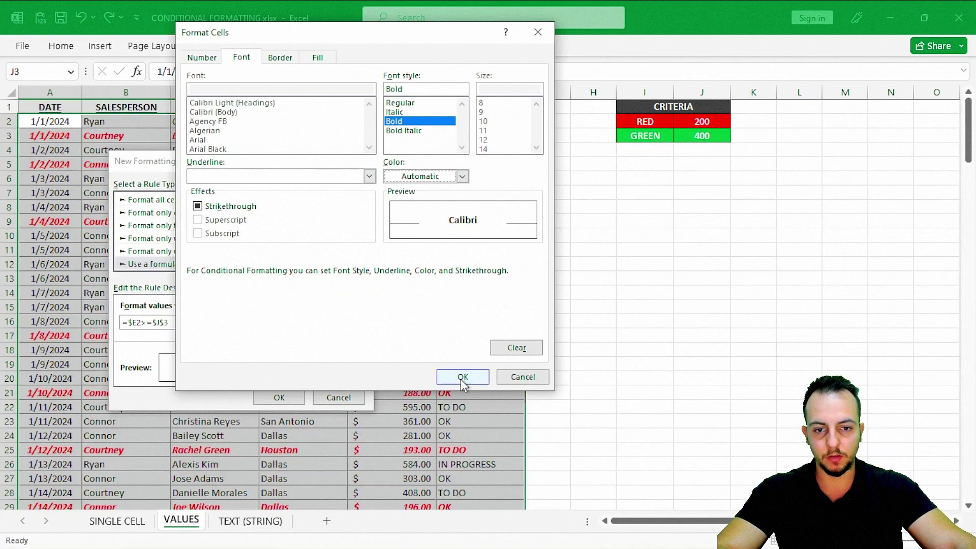
pyautogui.click(592, 510)
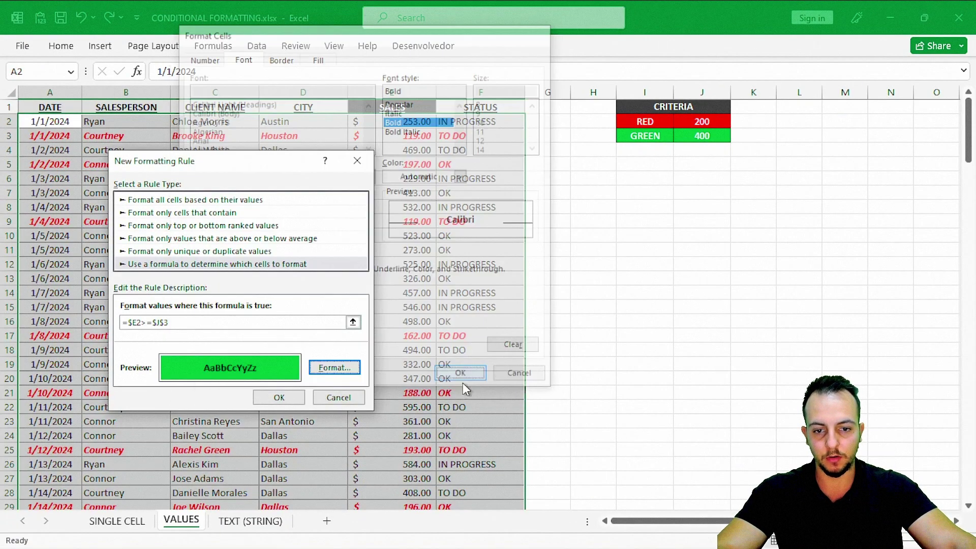
# - Create the green rule, apply it to the selected data rows, and close the Rules Manager
pyautogui.click(279, 397)
pyautogui.click(557, 324)
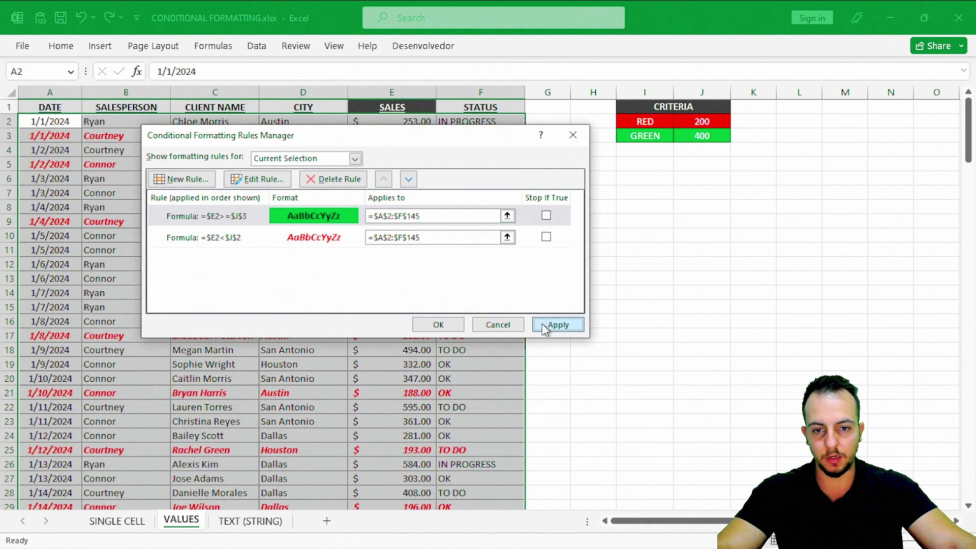
pyautogui.click(437, 323)
pyautogui.click(653, 220)
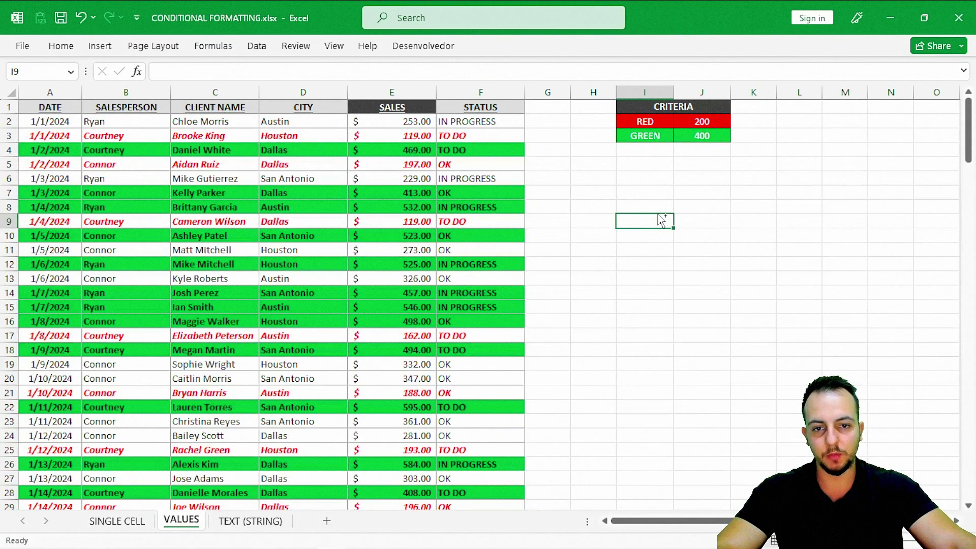
pyautogui.hotkey('ctrl', '2')
pyautogui.moveTo(538, 155); pyautogui.dragTo(675, 205)
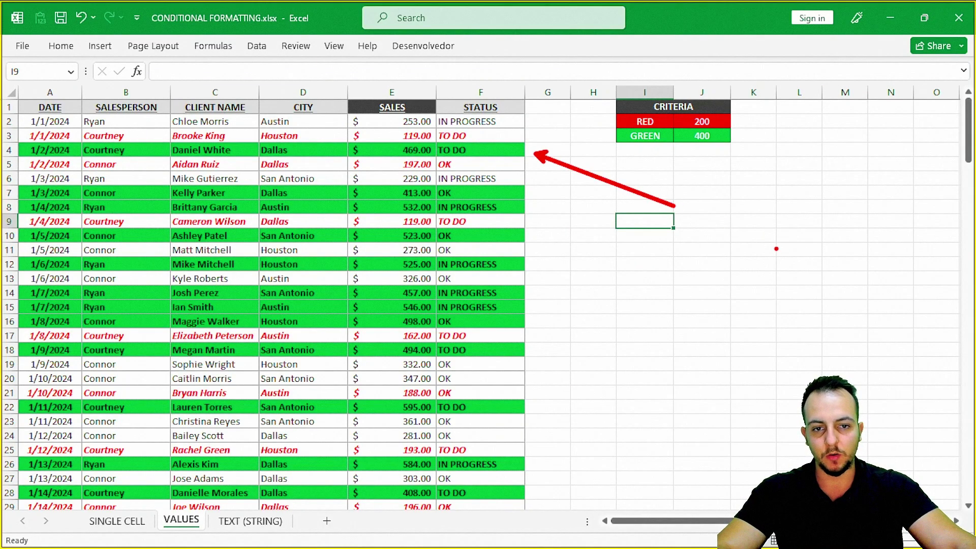
pyautogui.press('e')
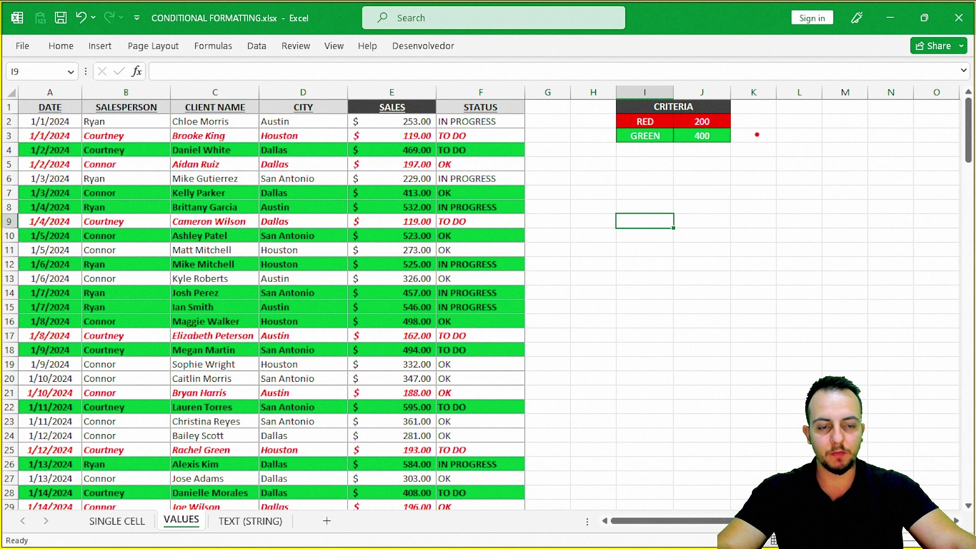
pyautogui.moveTo(738, 124); pyautogui.dragTo(865, 162)
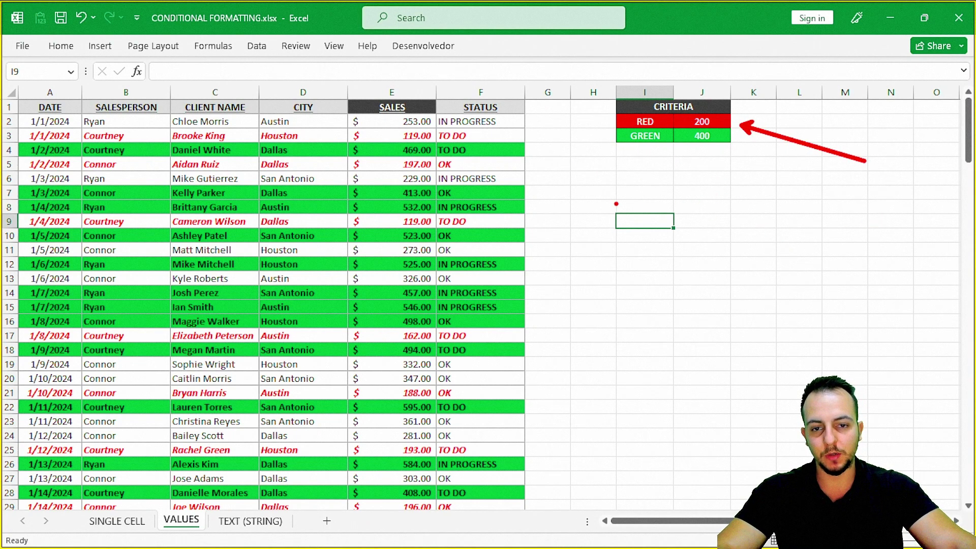
pyautogui.press('e')
pyautogui.moveTo(511, 136); pyautogui.dragTo(585, 116)
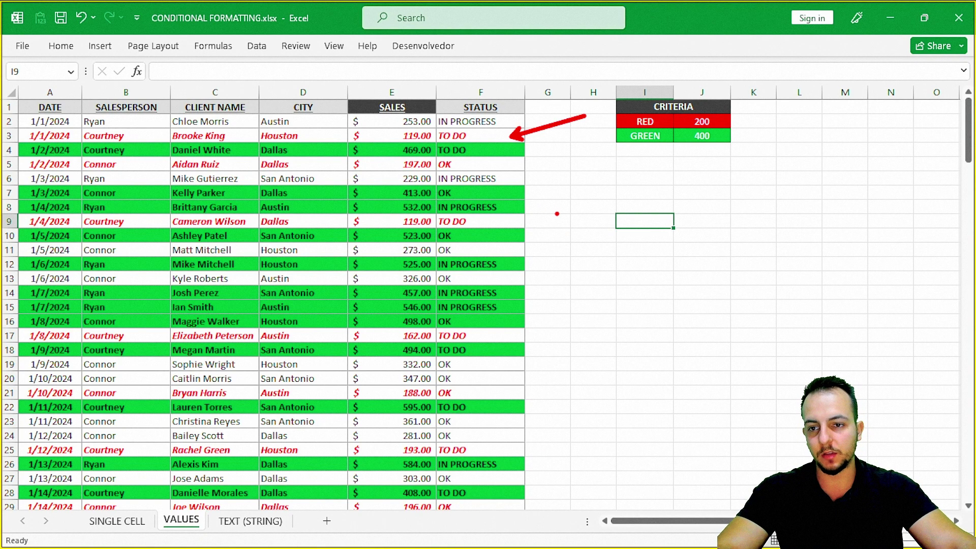
pyautogui.press('Escape')
# - Test the green rule by setting the GREEN criteria cell J3 to 300, and undo the change
pyautogui.click(718, 138)
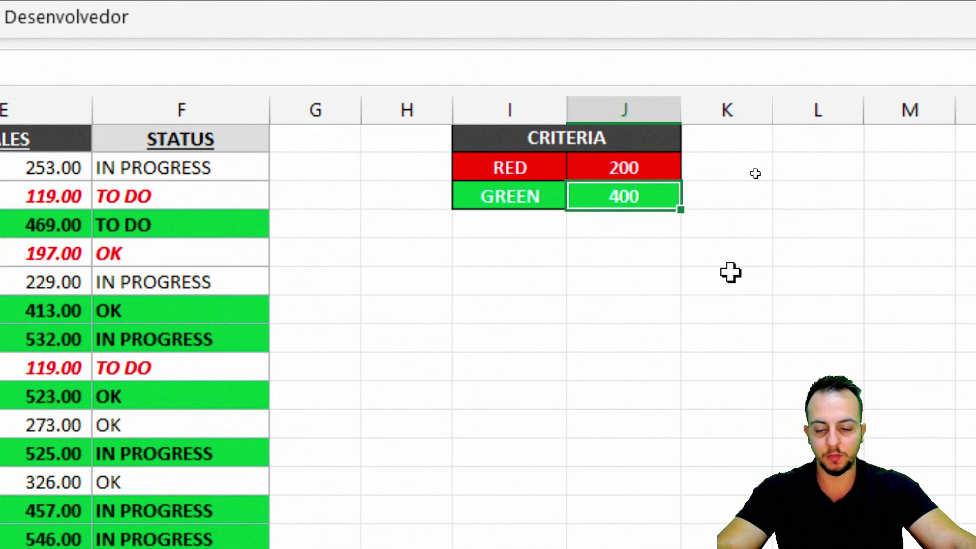
pyautogui.write('300')
pyautogui.press('Return')
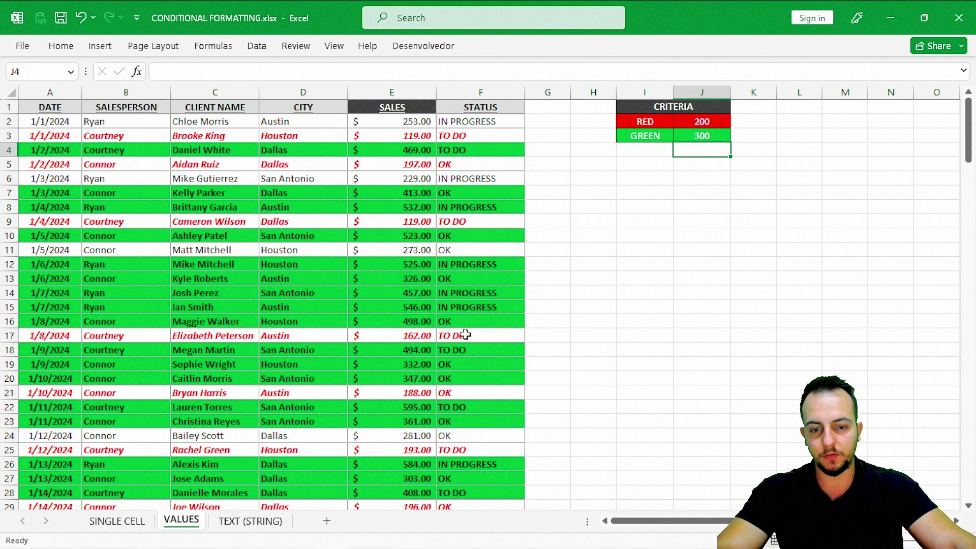
pyautogui.hotkey('ctrl', 'z')
pyautogui.moveTo(690, 108); pyautogui.dragTo(691, 136)
pyautogui.click(682, 191)
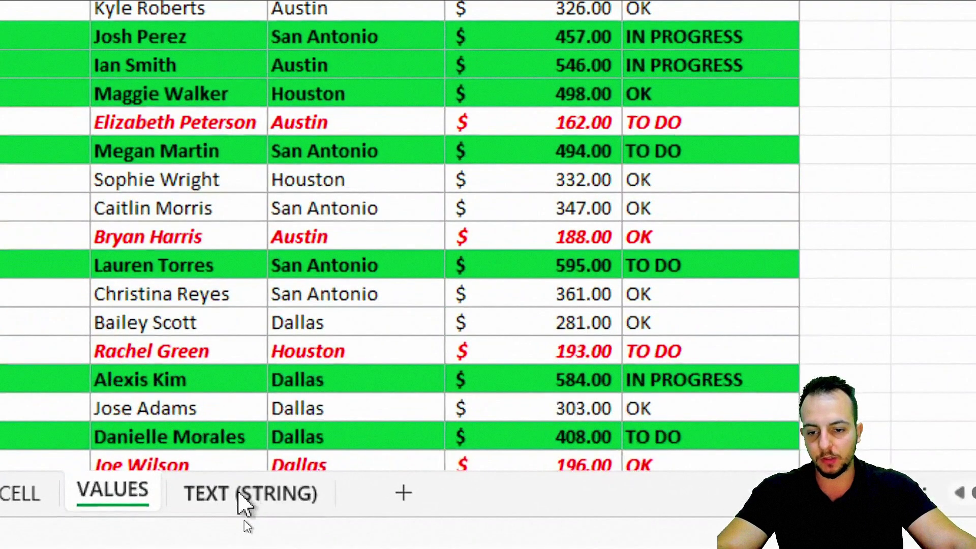
# - On the TEXT (STRING) sheet, select the data rows A2:F145 and clear the conditional formatting rules from the entire sheet
pyautogui.click(250, 520)
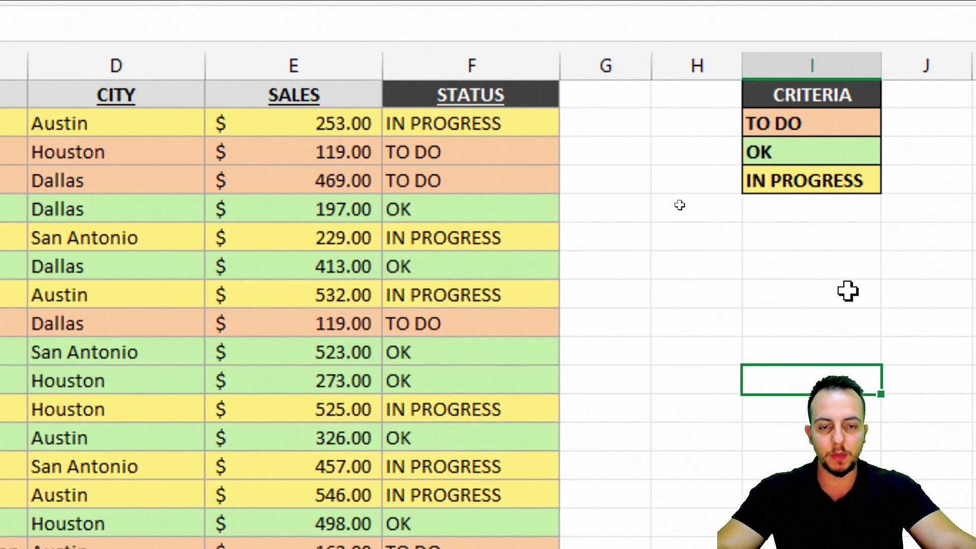
pyautogui.hscroll(1, 842, 289)
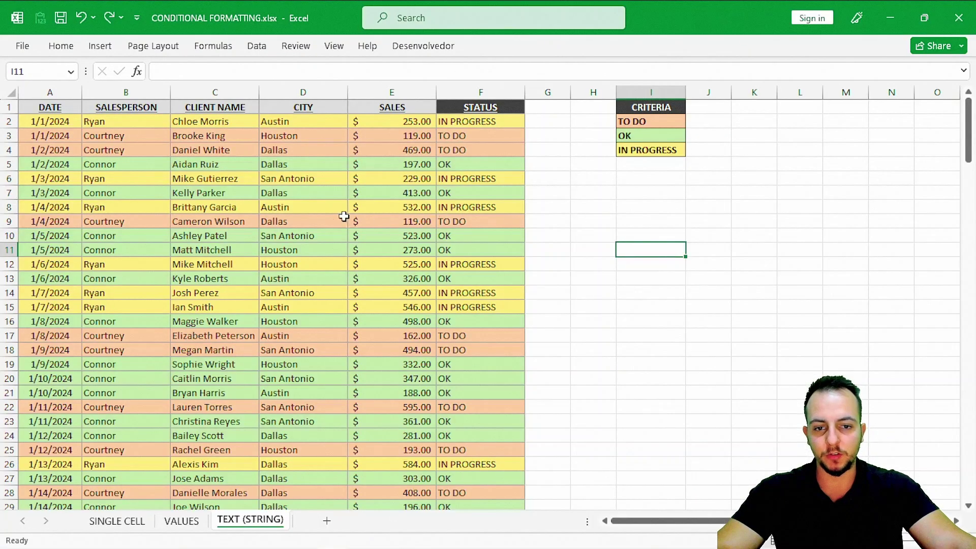
pyautogui.click(331, 209)
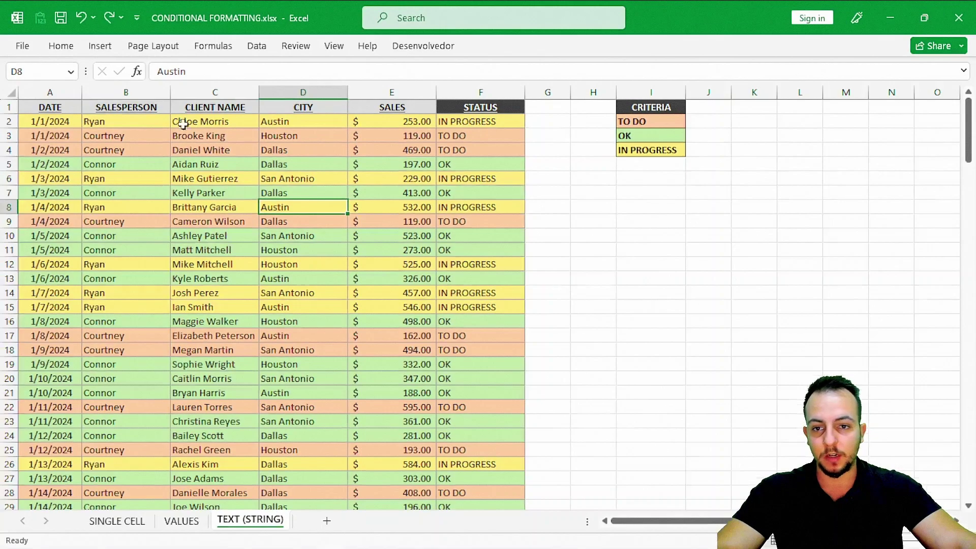
pyautogui.click(92, 118)
pyautogui.moveTo(60, 122); pyautogui.dragTo(464, 479)
pyautogui.click(61, 45)
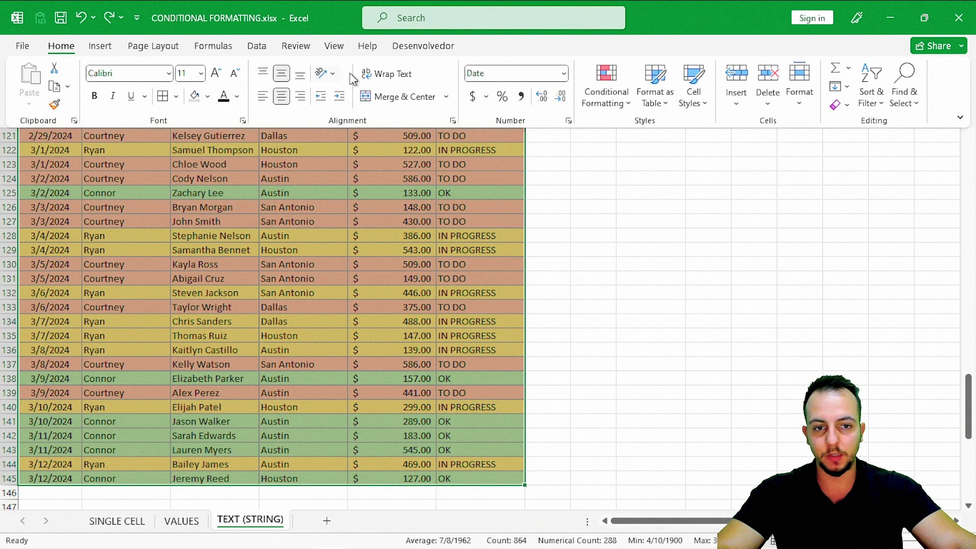
pyautogui.click(611, 103)
pyautogui.moveTo(644, 333)
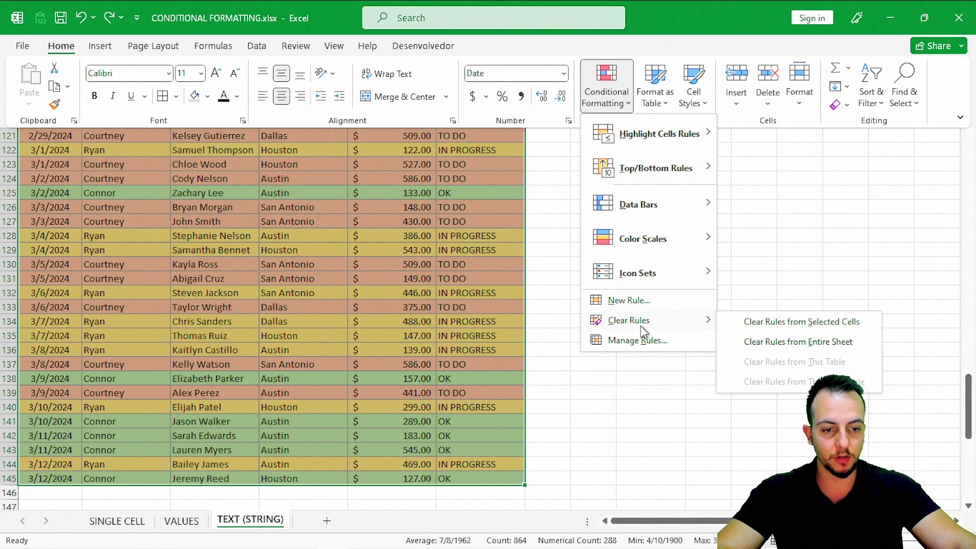
pyautogui.click(817, 343)
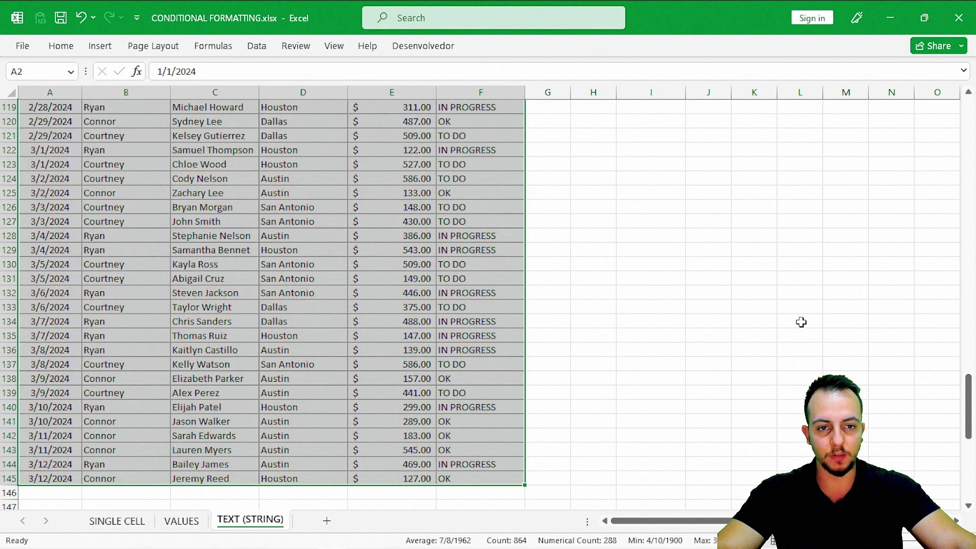
# - Start a new conditional formatting rule for the selected rows that uses a formula to determine which cells to format
pyautogui.click(74, 47)
pyautogui.click(610, 101)
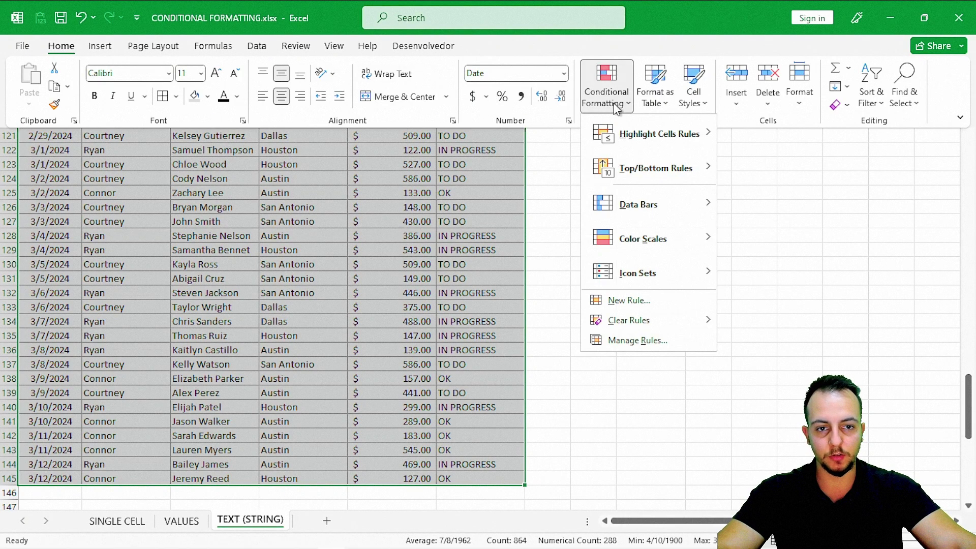
pyautogui.click(652, 303)
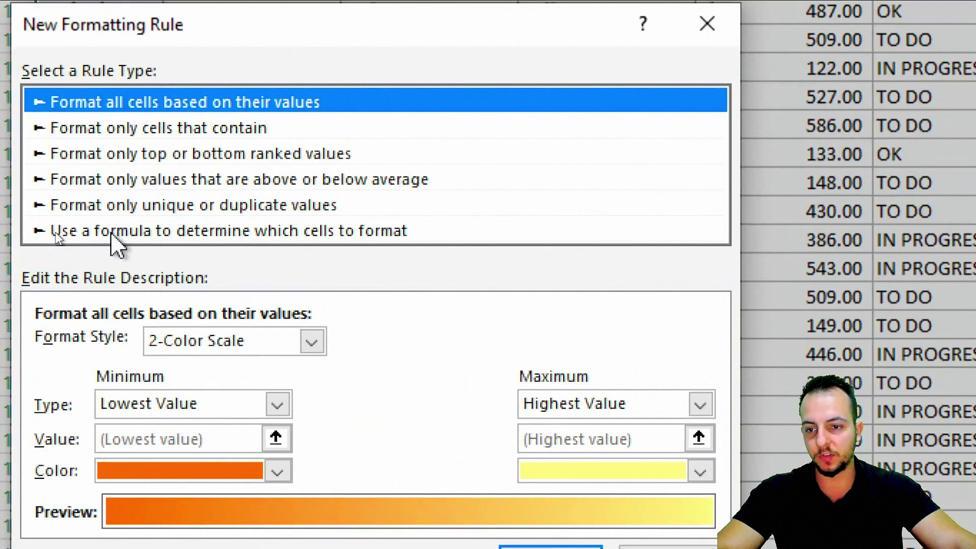
pyautogui.click(55, 232)
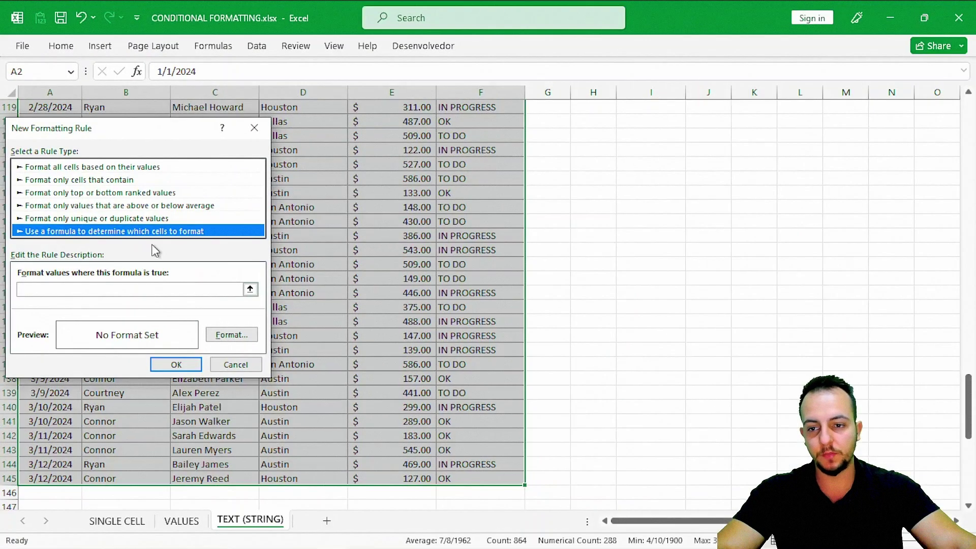
# - Enter the rule formula =$F2=$I$2, comparing each row's STATUS with the TO DO criteria cell
pyautogui.moveTo(104, 135); pyautogui.dragTo(345, 114)
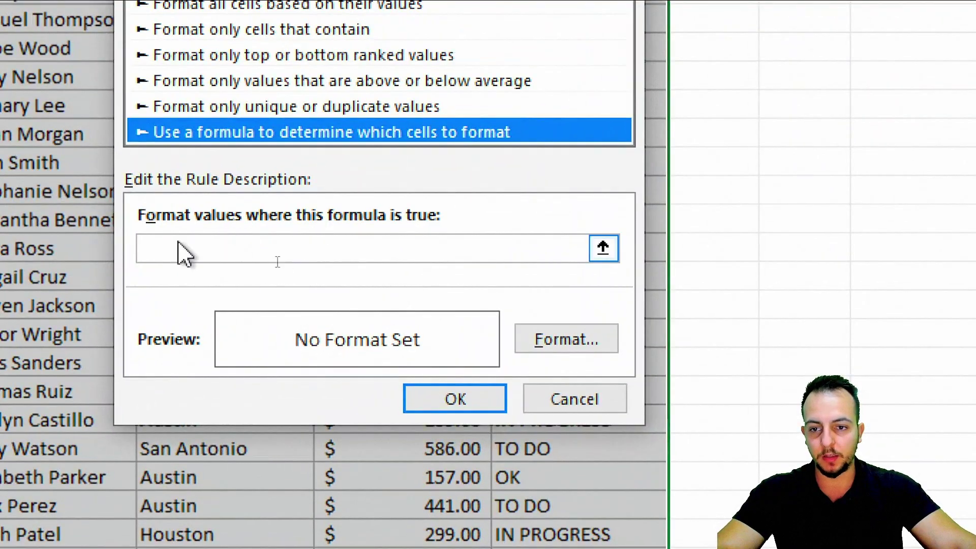
pyautogui.click(297, 264)
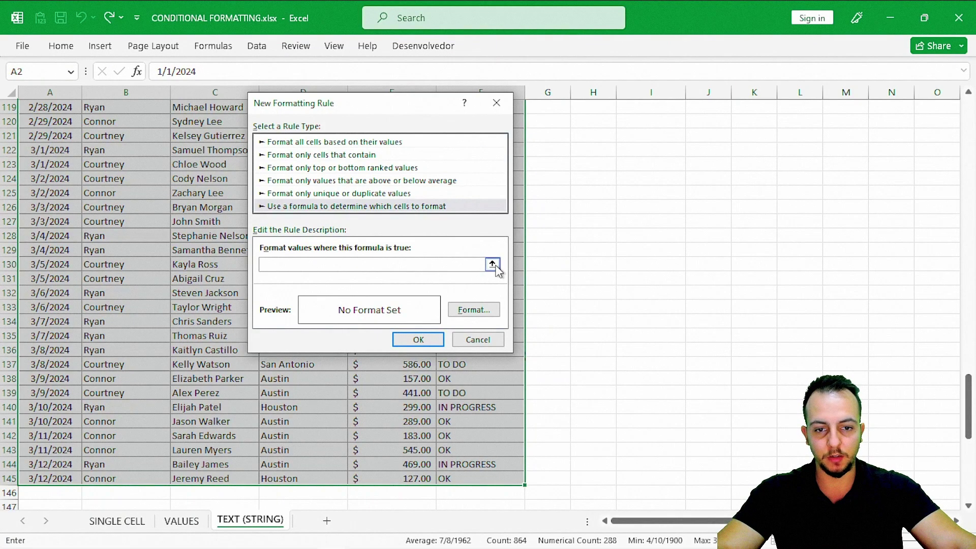
pyautogui.click(492, 264)
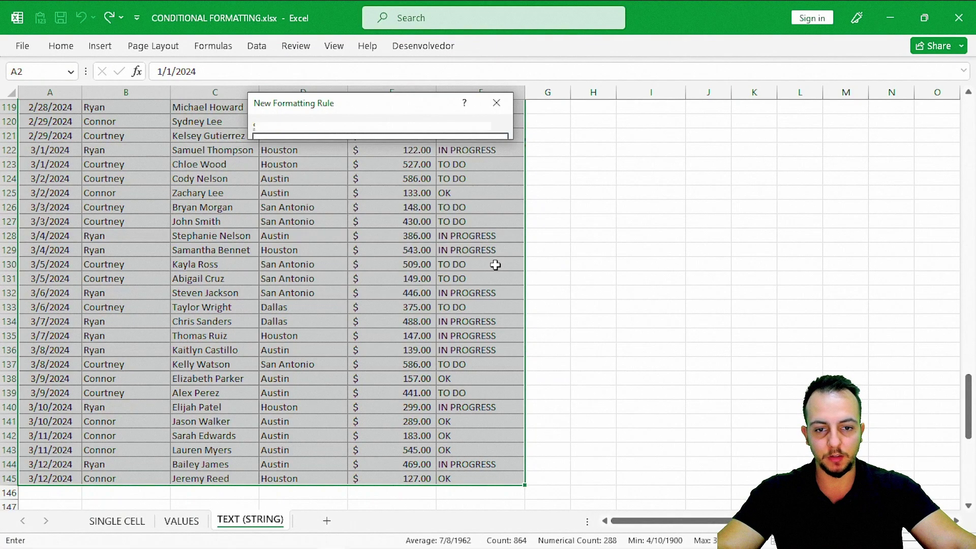
pyautogui.moveTo(965, 395); pyautogui.dragTo(966, 120)
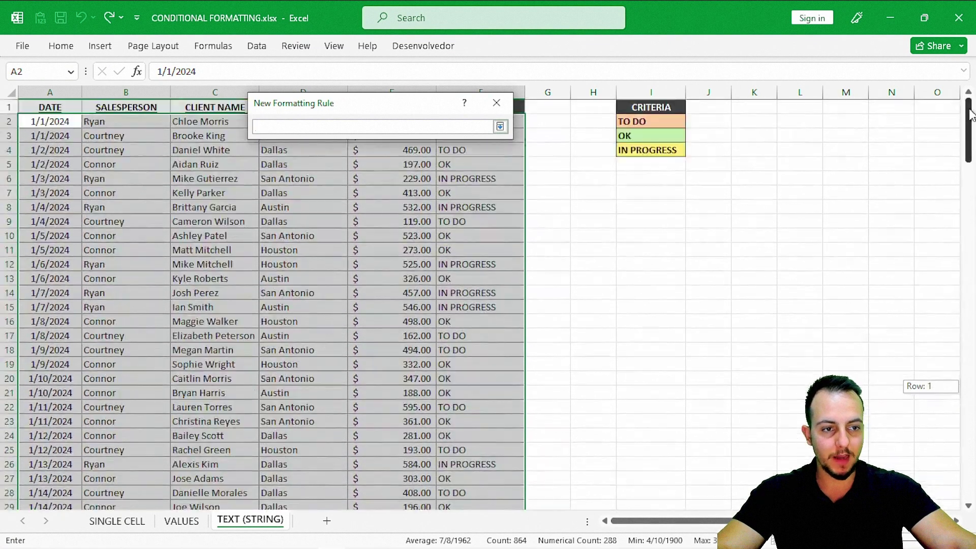
pyautogui.moveTo(402, 113); pyautogui.dragTo(361, 155)
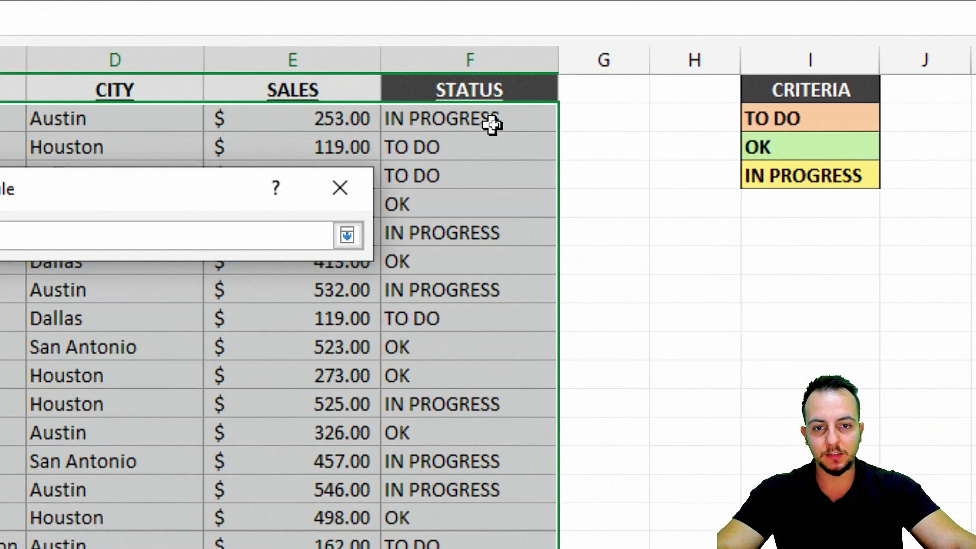
pyautogui.click(491, 122)
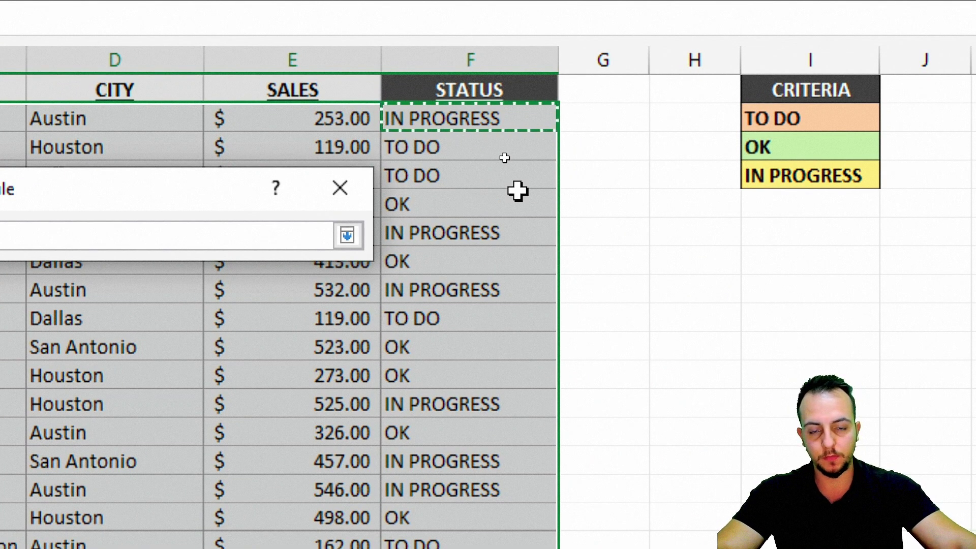
pyautogui.press('F4')
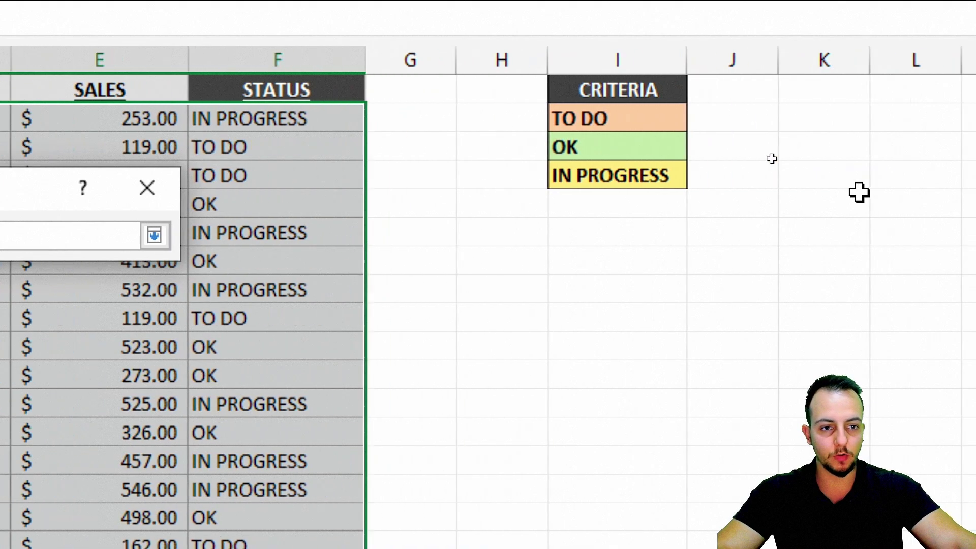
pyautogui.click(813, 118)
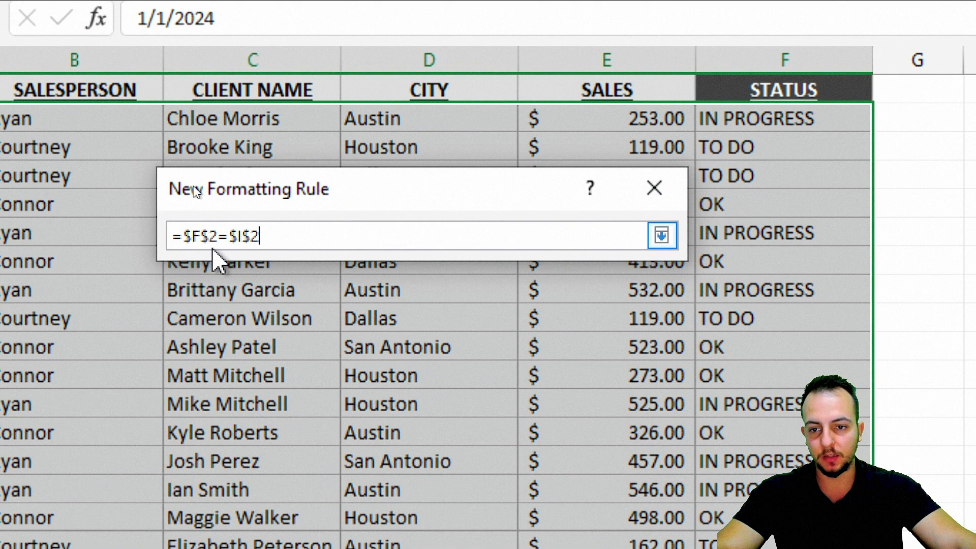
pyautogui.press('BackSpace')
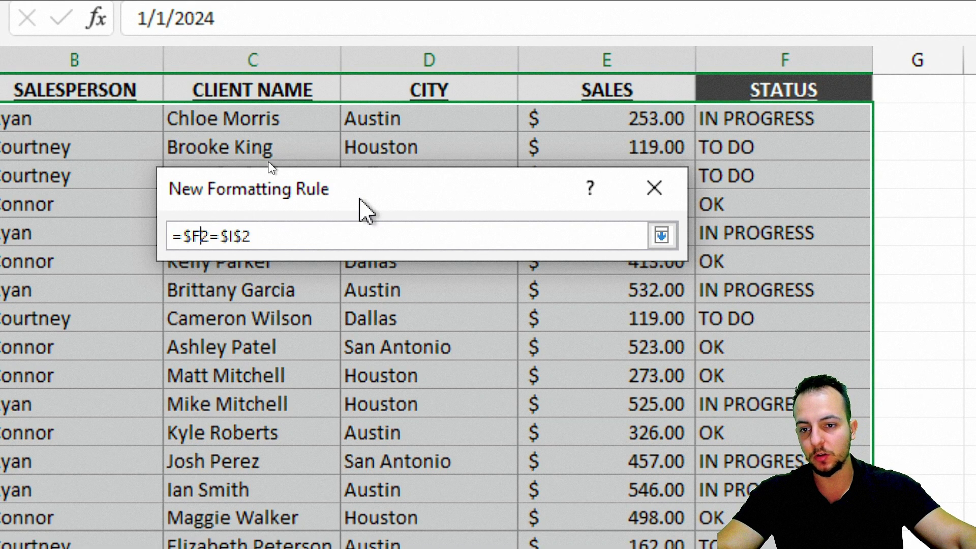
pyautogui.moveTo(148, 209); pyautogui.dragTo(226, 268)
pyautogui.moveTo(213, 280); pyautogui.dragTo(309, 334)
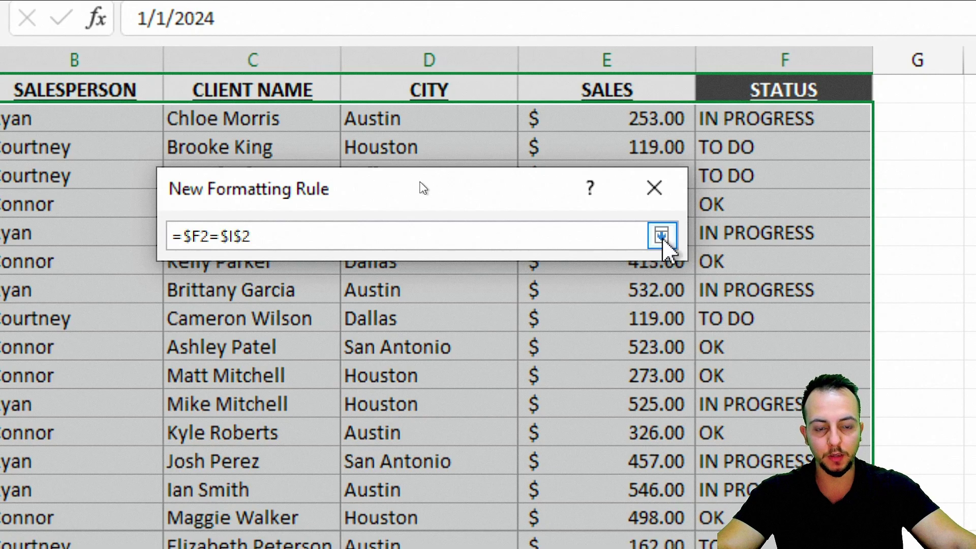
pyautogui.click(662, 235)
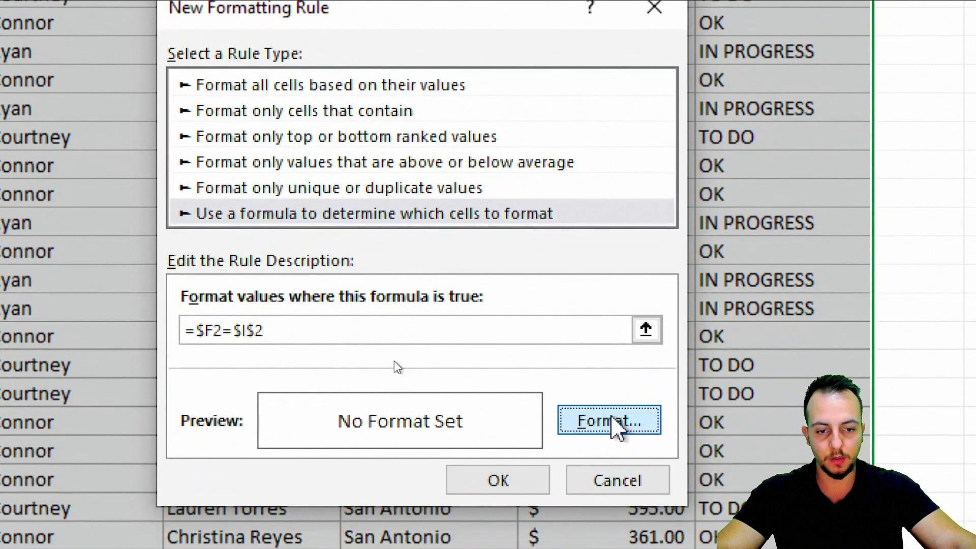
# - Give the rule a light orange background fill matching the TO DO criteria cell and create the rule
pyautogui.click(617, 426)
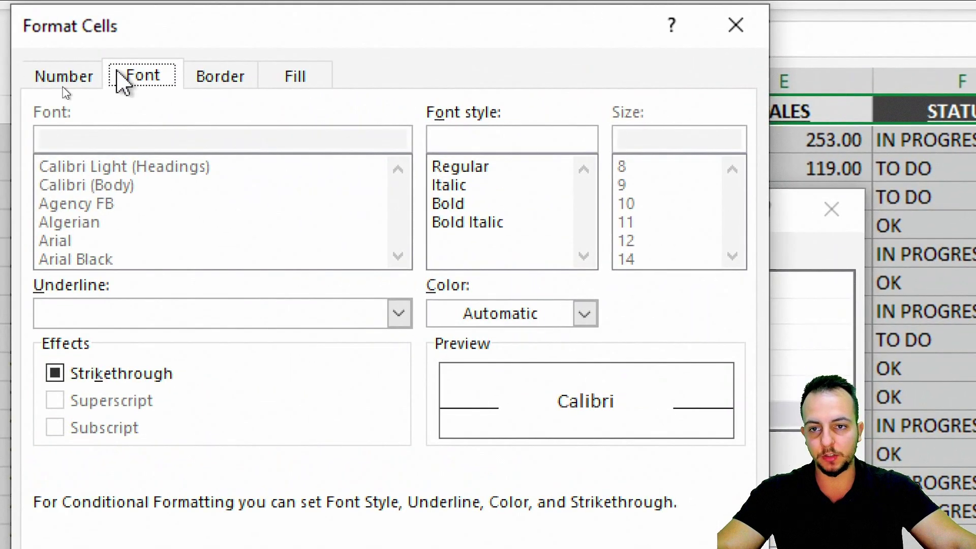
pyautogui.click(116, 48)
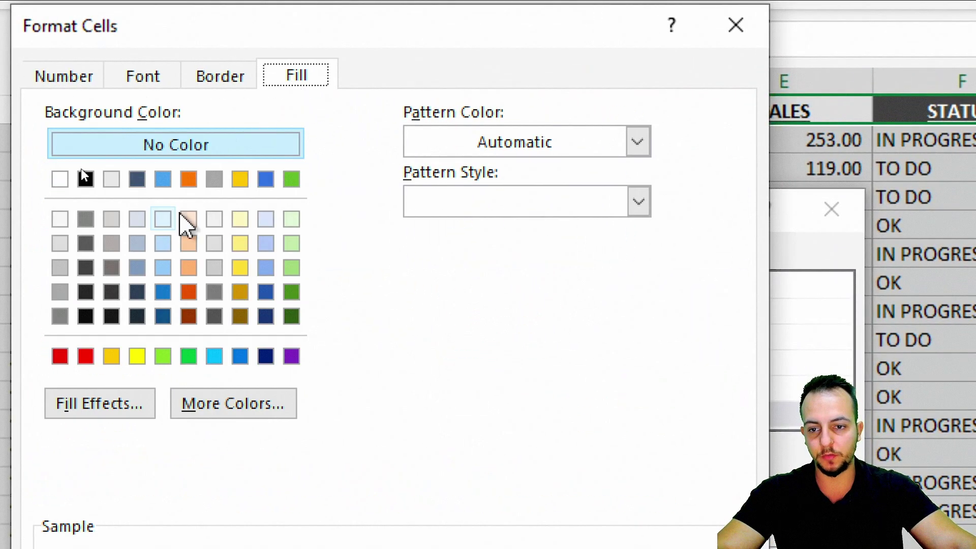
pyautogui.click(188, 249)
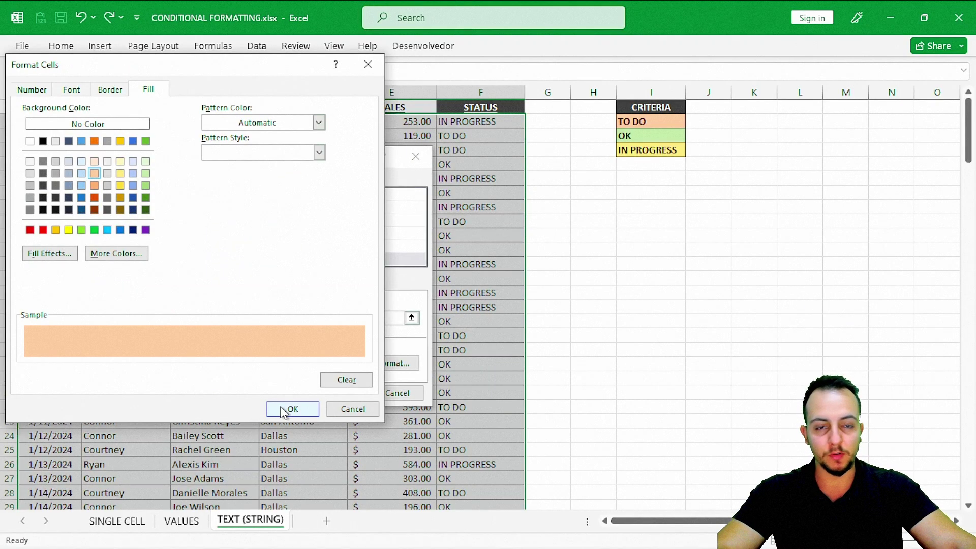
pyautogui.click(292, 410)
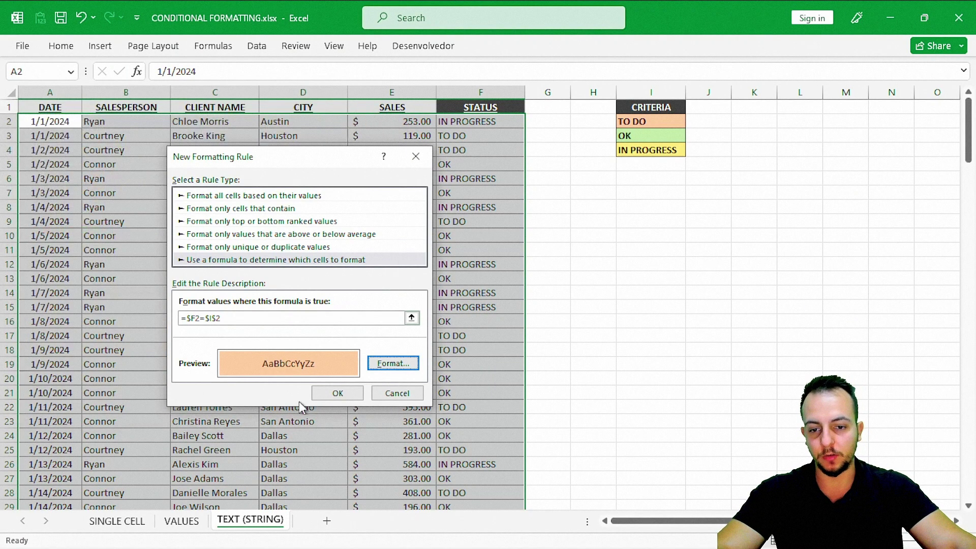
pyautogui.click(338, 393)
pyautogui.click(641, 276)
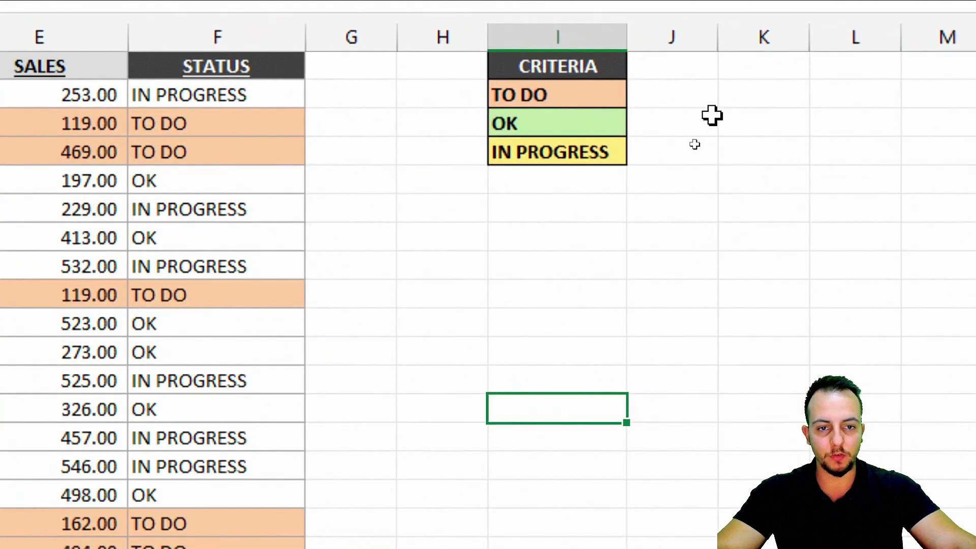
# - Clear the OK and IN PROGRESS criteria cells I3:I4 by pasting a copied blank cell over them
pyautogui.press('Up')
pyautogui.press('Up')
pyautogui.press('Up')
pyautogui.press('Up')
pyautogui.press('Up')
pyautogui.press('Up')
pyautogui.press('Up')
pyautogui.press('Up')
pyautogui.press('Up')
pyautogui.press('Up')
pyautogui.moveTo(610, 102)
pyautogui.mouseDown()
pyautogui.moveTo(584, 153)
pyautogui.moveTo(610, 104)
pyautogui.mouseUp()
pyautogui.click(588, 201)
pyautogui.hotkey('ctrl', 'c')
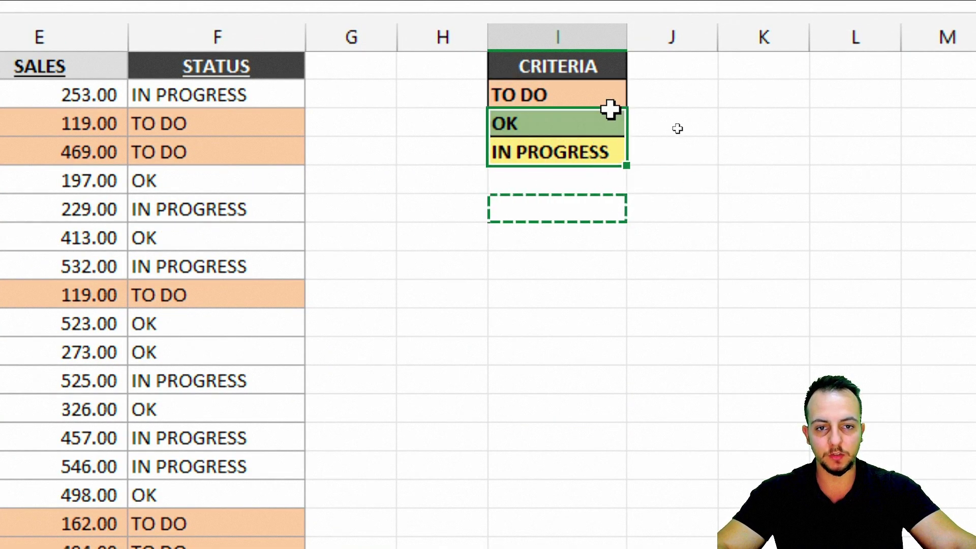
pyautogui.hotkey('ctrl', 'v')
pyautogui.click(714, 120)
# - Test the orange rule by setting the criteria cell I2 to OK
pyautogui.click(560, 97)
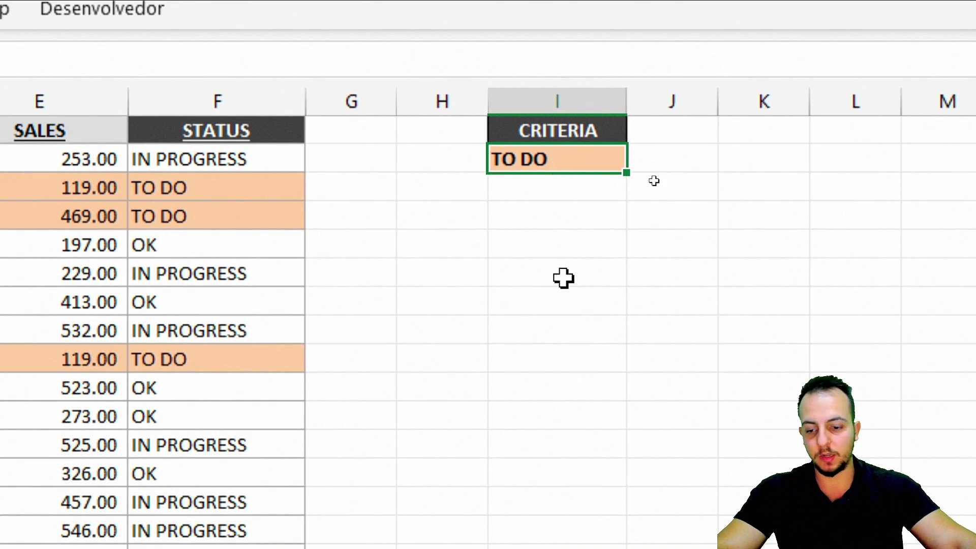
pyautogui.write('OK')
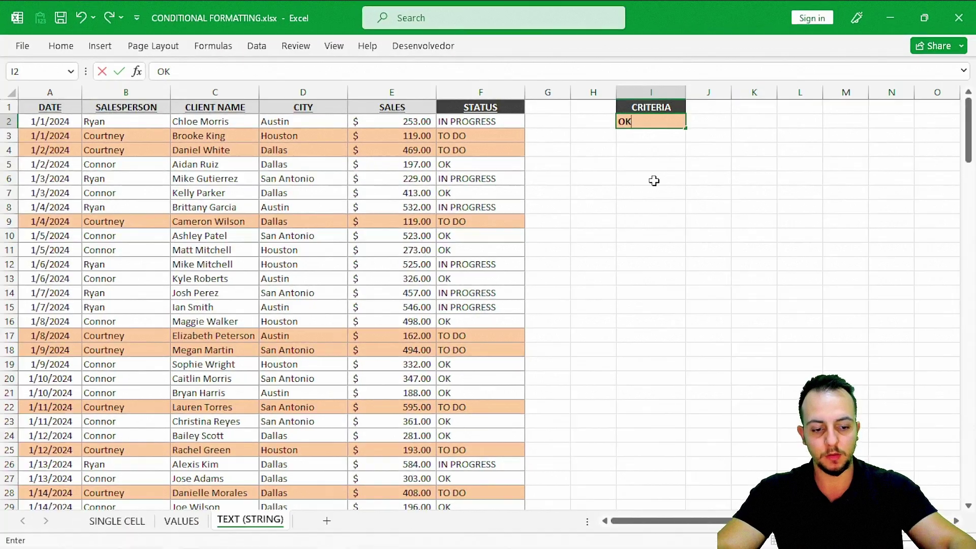
pyautogui.press('Return')
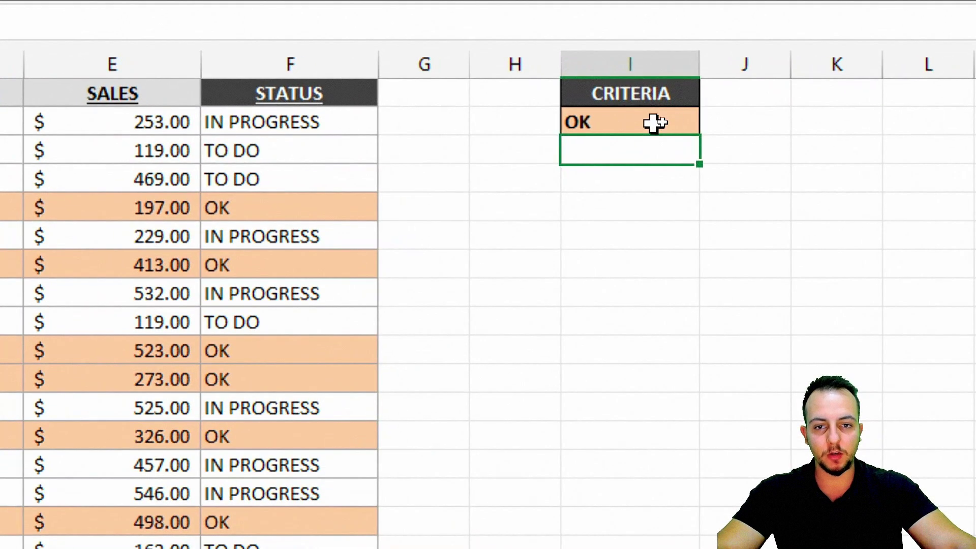
# - Test the orange rule again by setting the criteria cell I2 to "in progress"
pyautogui.click(667, 121)
pyautogui.write('in pro')
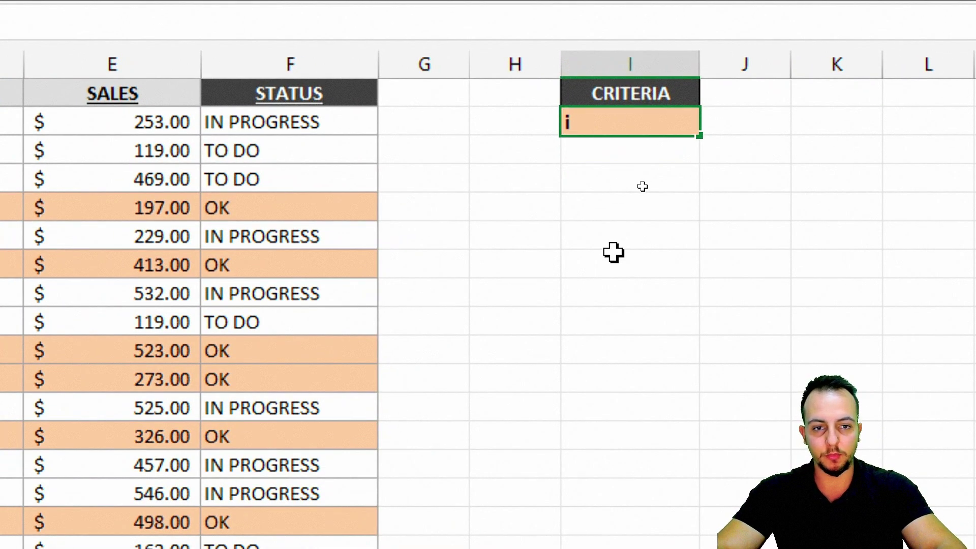
pyautogui.write('gress')
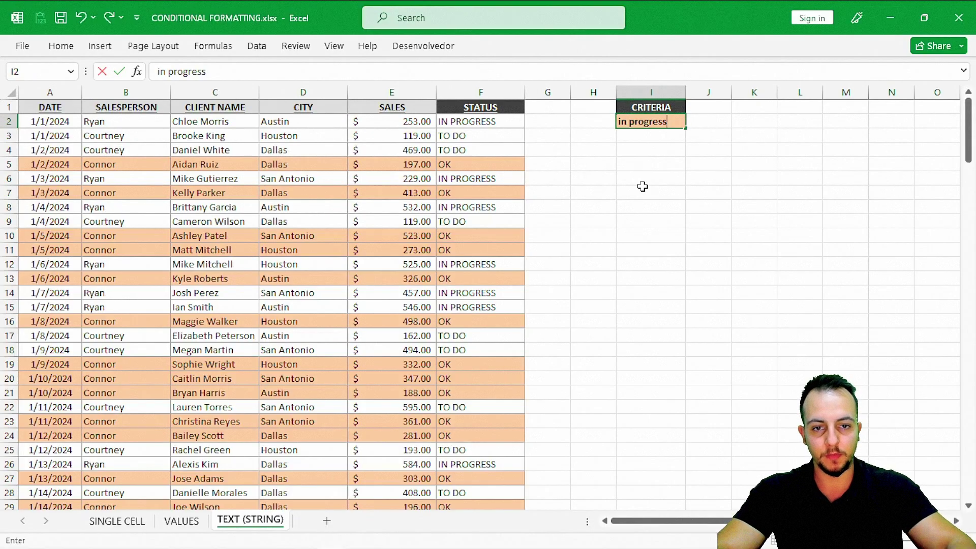
pyautogui.press('Return')
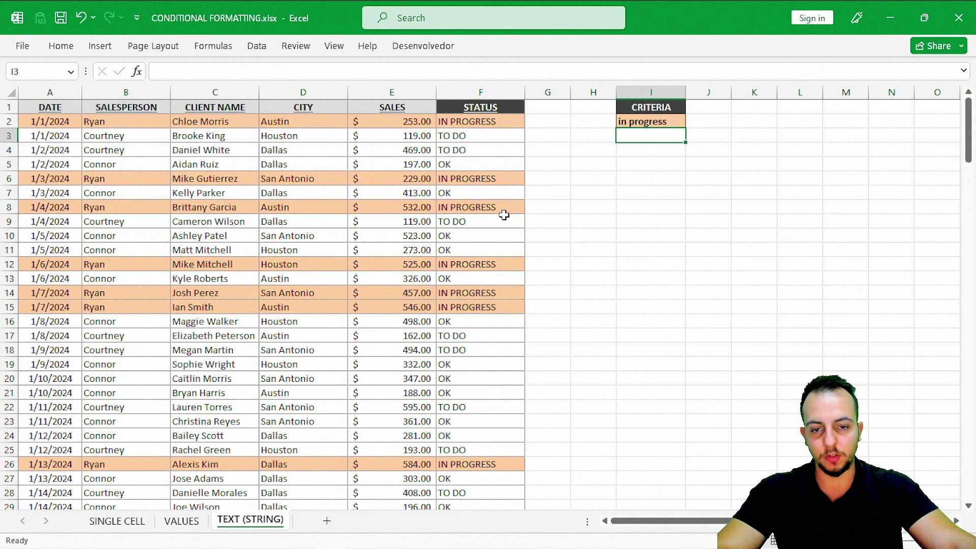
pyautogui.click(620, 272)
pyautogui.click(624, 233)
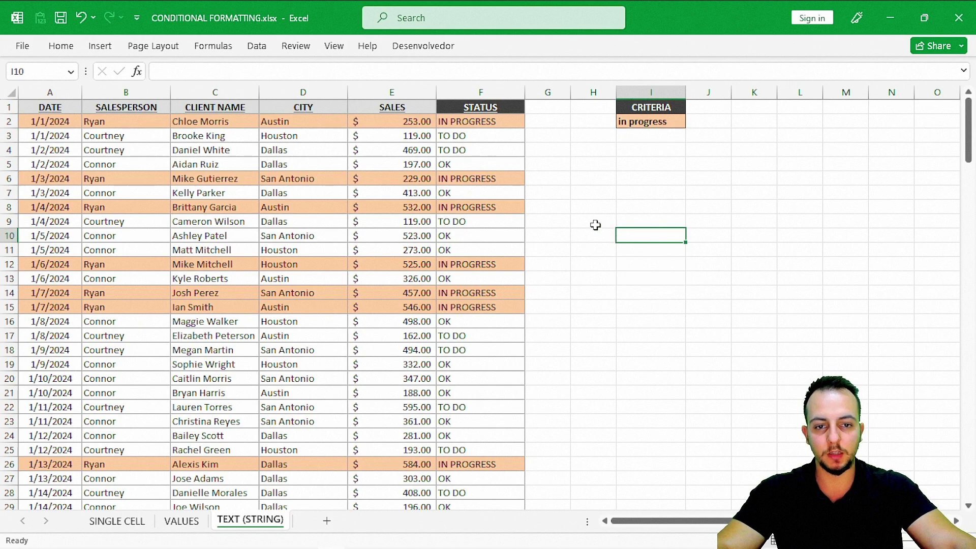
pyautogui.moveTo(533, 207); pyautogui.dragTo(622, 234)
pyautogui.moveTo(540, 180); pyautogui.dragTo(600, 192)
pyautogui.moveTo(540, 125)
pyautogui.mouseDown()
pyautogui.moveTo(603, 157)
pyautogui.moveTo(679, 136)
pyautogui.mouseUp()
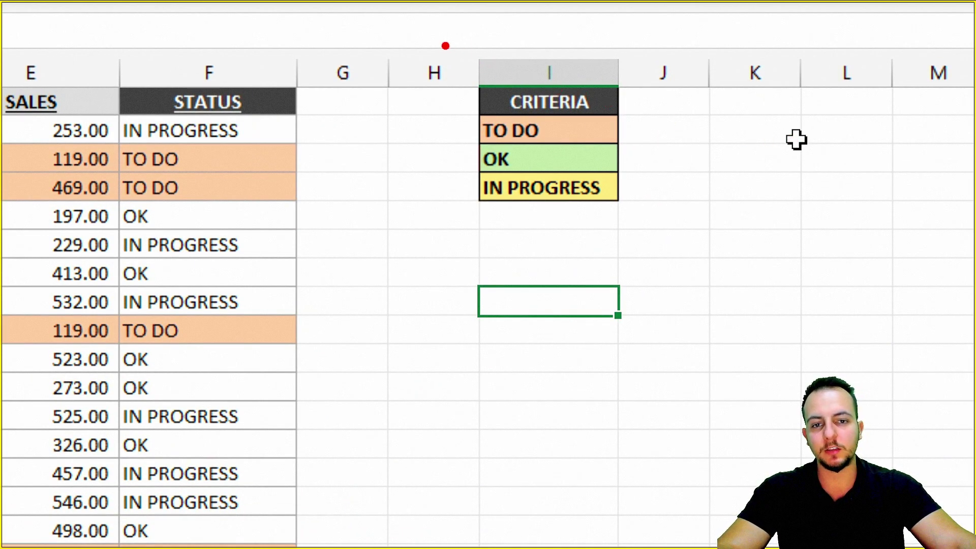
pyautogui.moveTo(442, 43); pyautogui.dragTo(637, 239)
pyautogui.moveTo(672, 164); pyautogui.dragTo(808, 133)
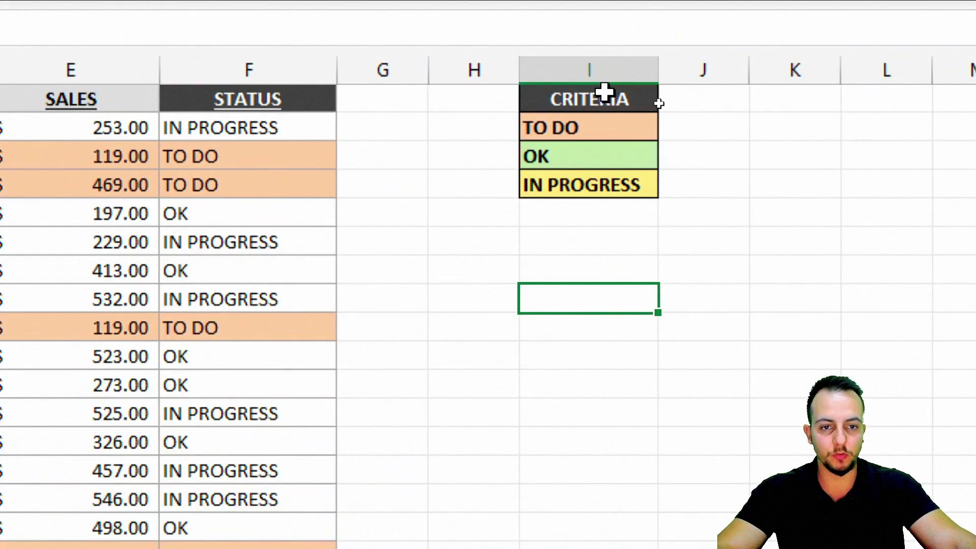
pyautogui.moveTo(659, 104)
pyautogui.mouseDown()
pyautogui.moveTo(640, 185)
pyautogui.moveTo(658, 102)
pyautogui.mouseUp()
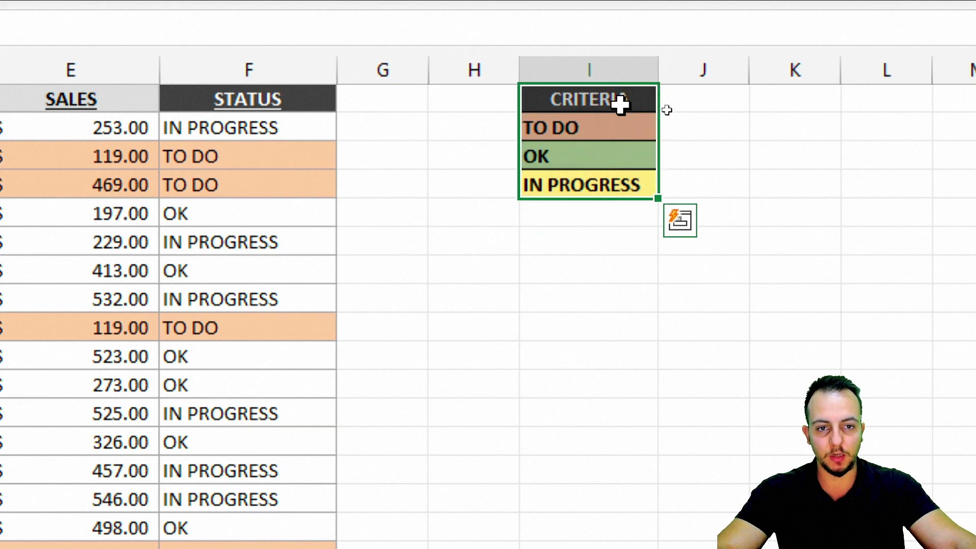
pyautogui.click(555, 230)
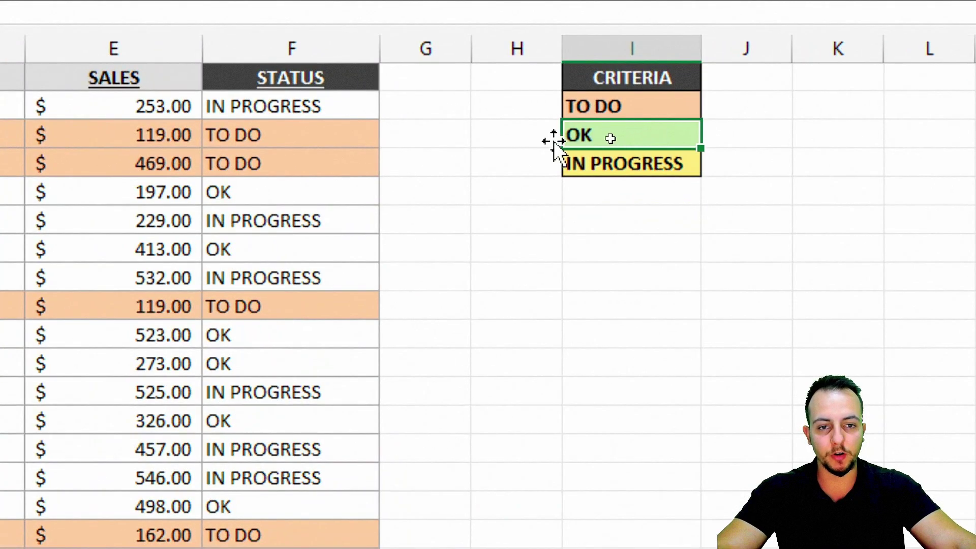
pyautogui.click(609, 138)
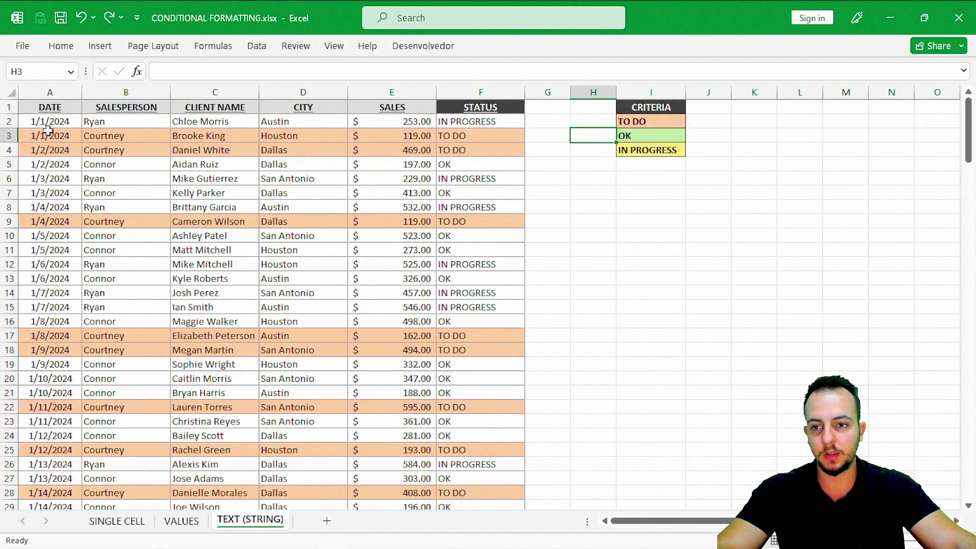
# - Select the data rows A2:F145 and start another conditional formatting rule that uses a formula to determine which cells to format
pyautogui.click(47, 126)
pyautogui.hotkey('ctrl', 'shift', 'Right')
pyautogui.hotkey('ctrl', 'shift', 'Down')
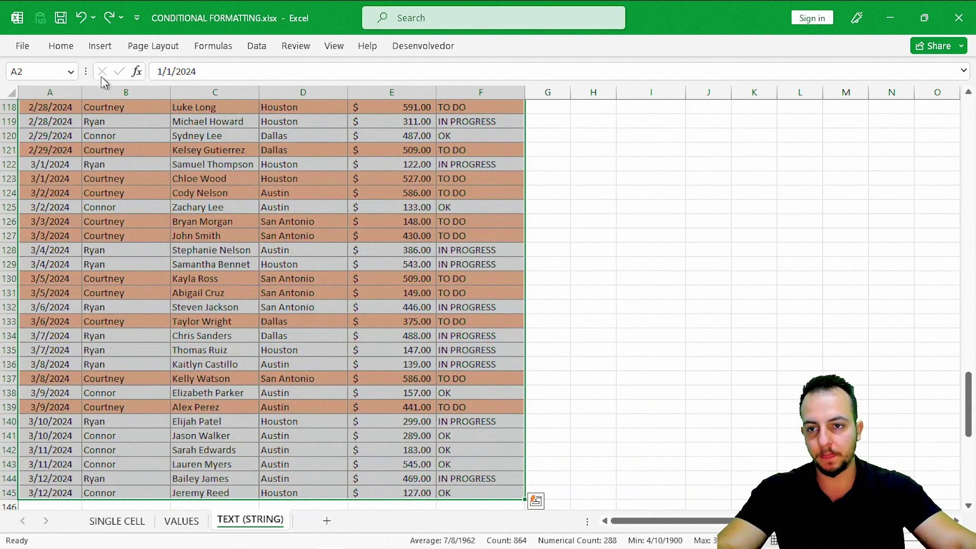
pyautogui.click(72, 51)
pyautogui.click(608, 84)
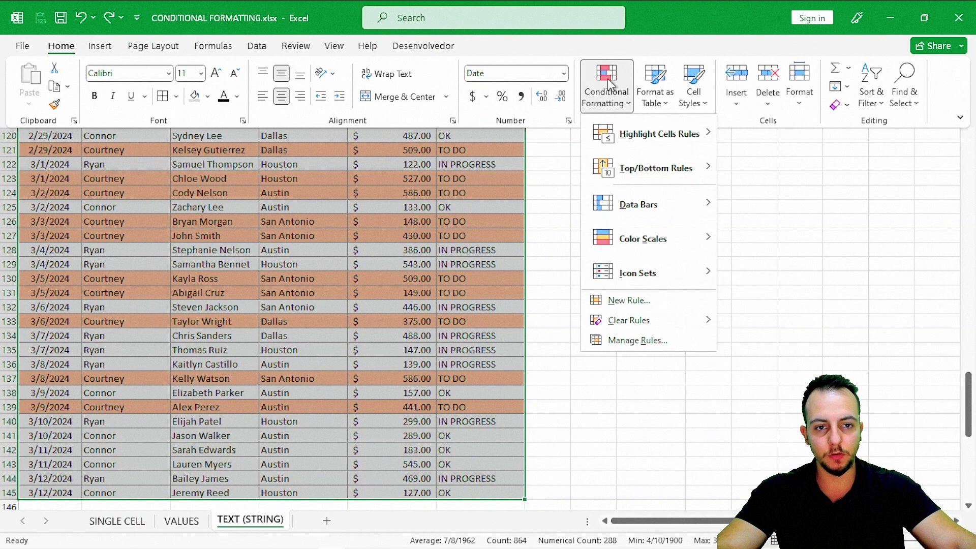
pyautogui.click(635, 300)
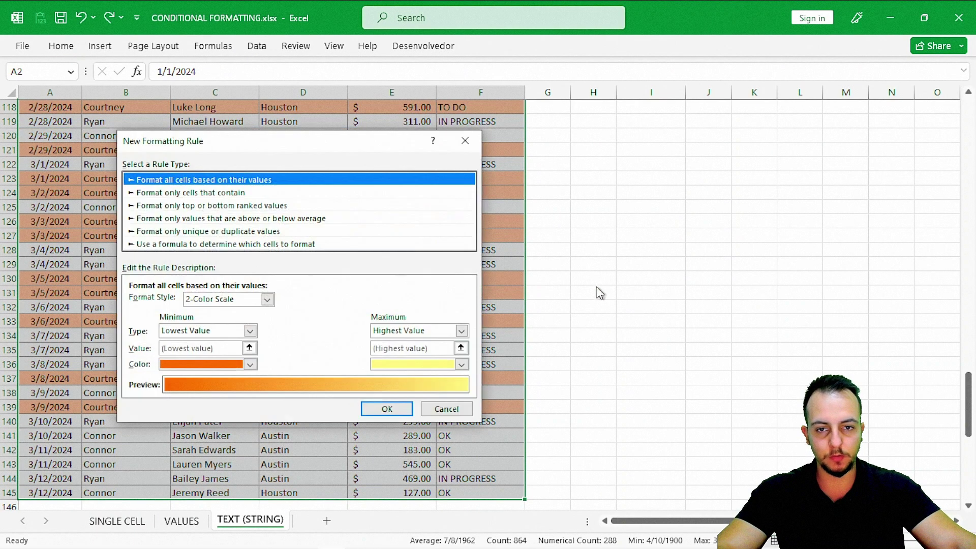
pyautogui.click(202, 245)
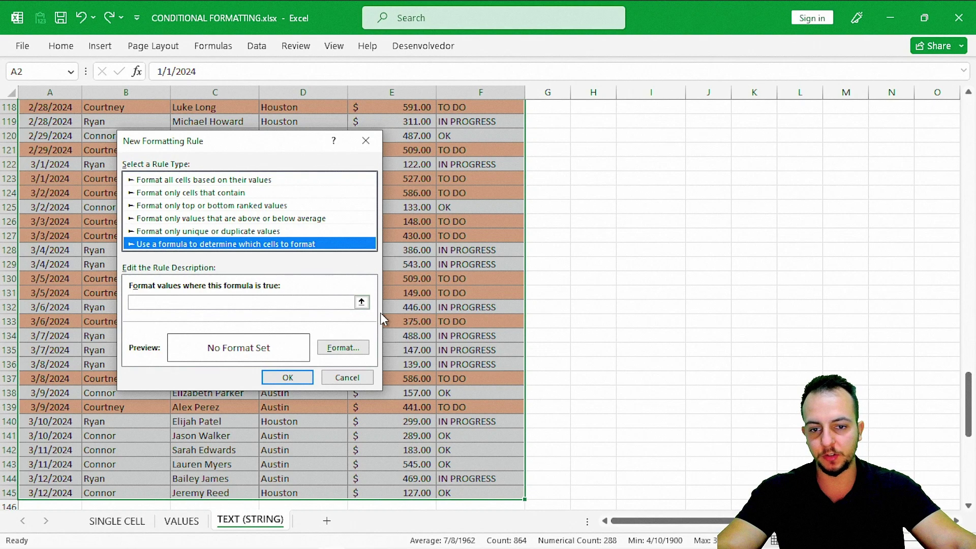
# - Enter the rule formula =$F2=$I$3 so each row's STATUS is compared with the OK criteria cell
pyautogui.click(361, 302)
pyautogui.moveTo(968, 386); pyautogui.dragTo(968, 114)
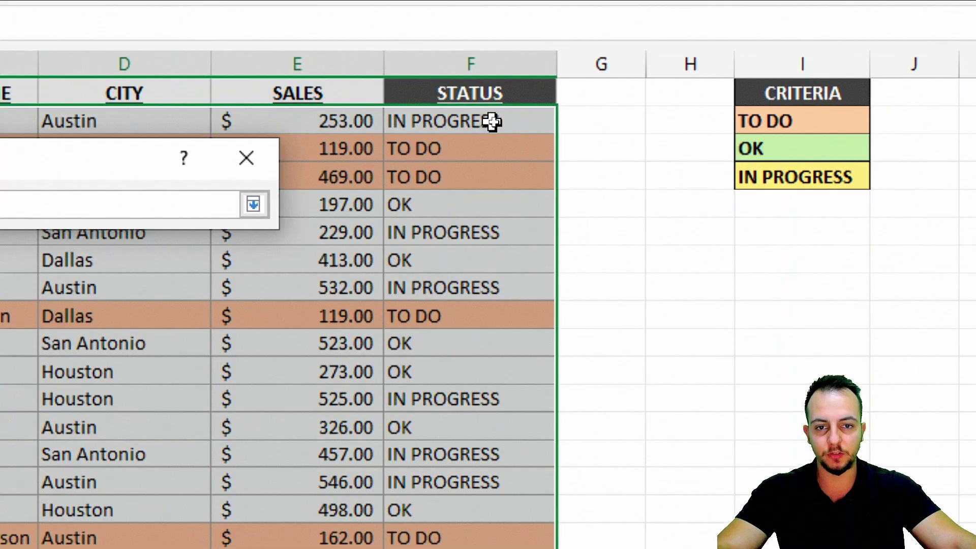
pyautogui.click(481, 120)
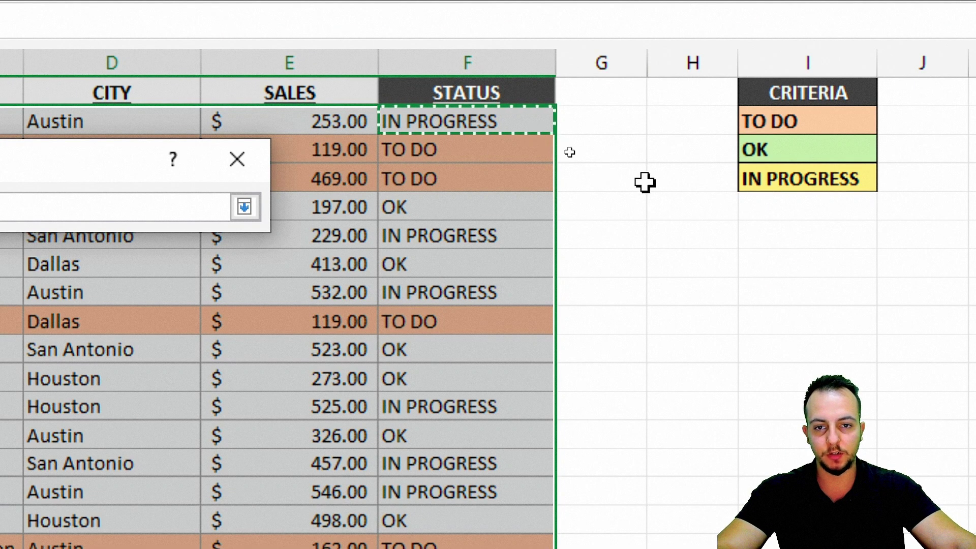
pyautogui.press('F4')
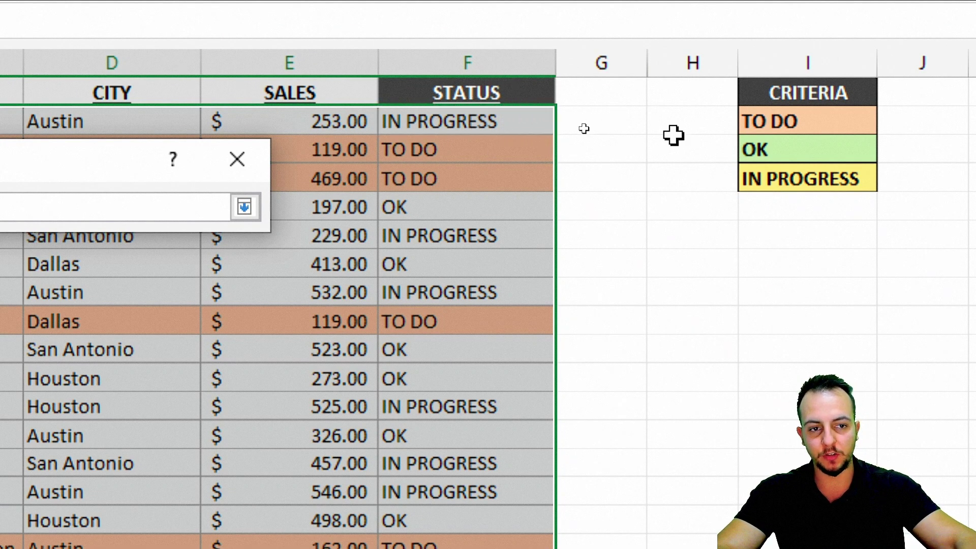
pyautogui.click(503, 152)
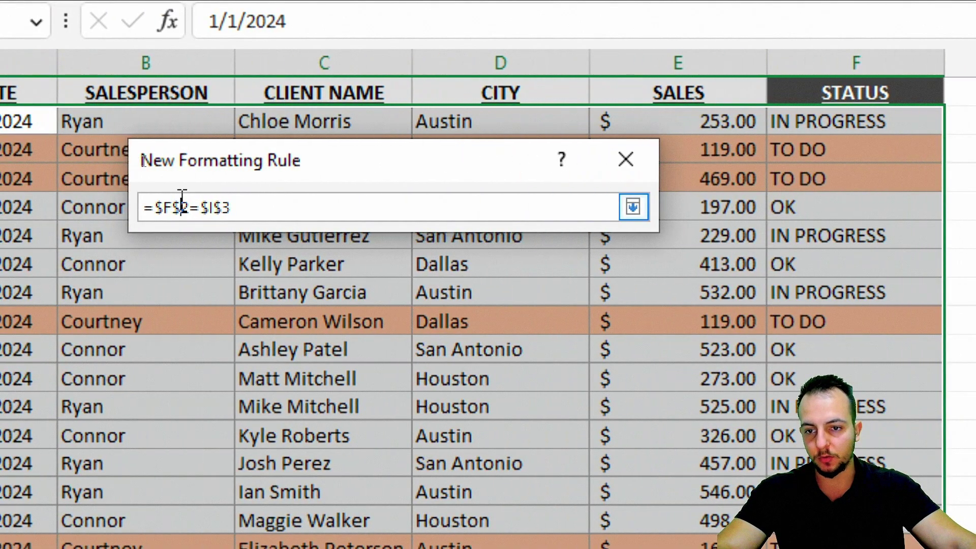
pyautogui.click(182, 208)
pyautogui.press('BackSpace')
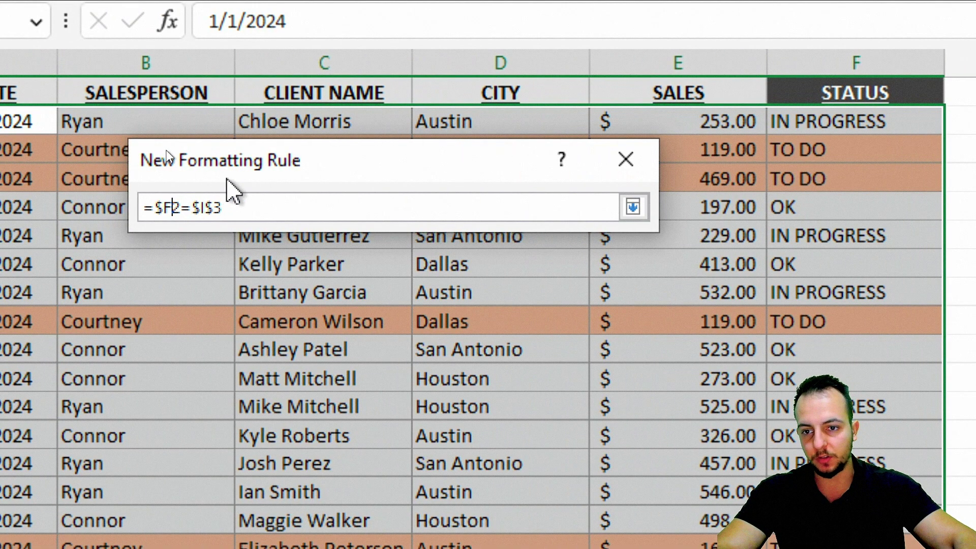
pyautogui.click(633, 207)
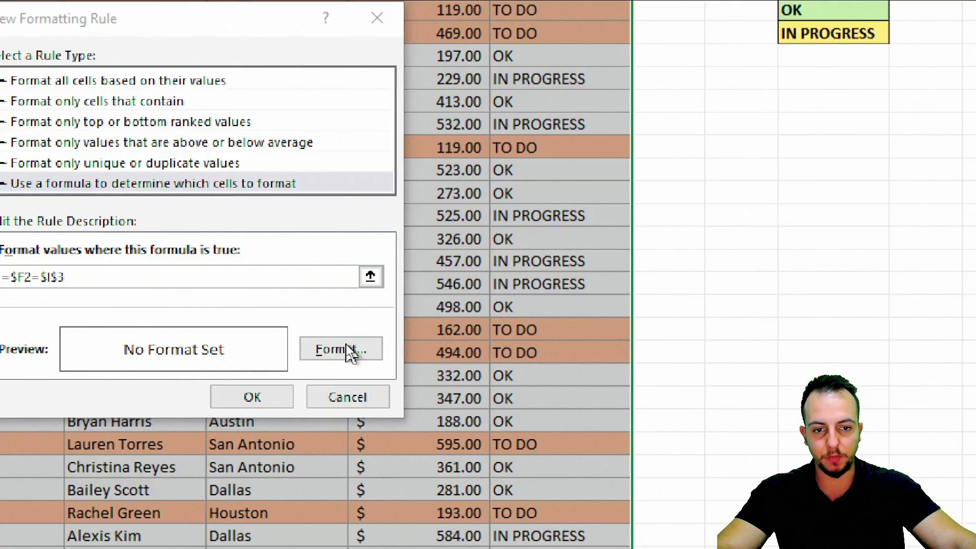
# - Give the OK rule a light green fill matching its criteria cell and apply it to the data rows
pyautogui.click(581, 270)
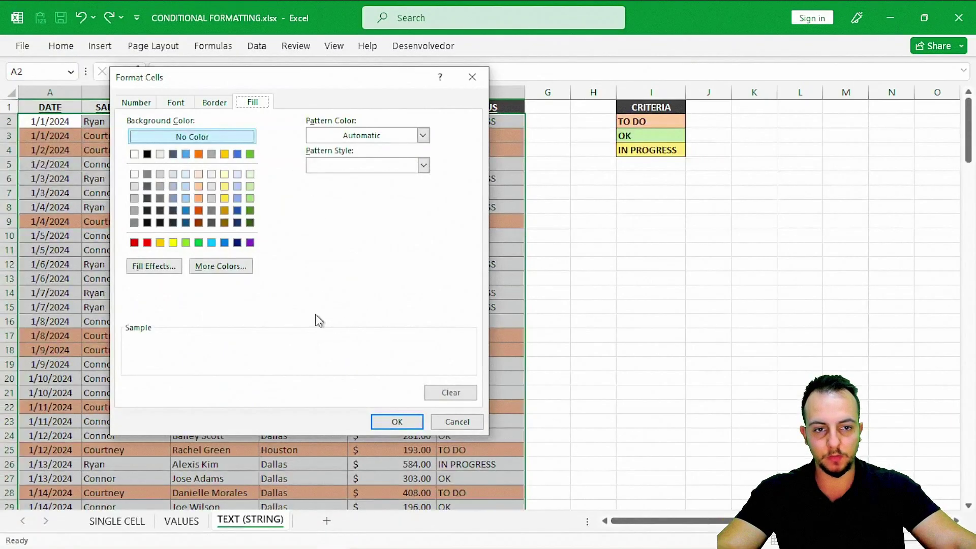
pyautogui.click(249, 187)
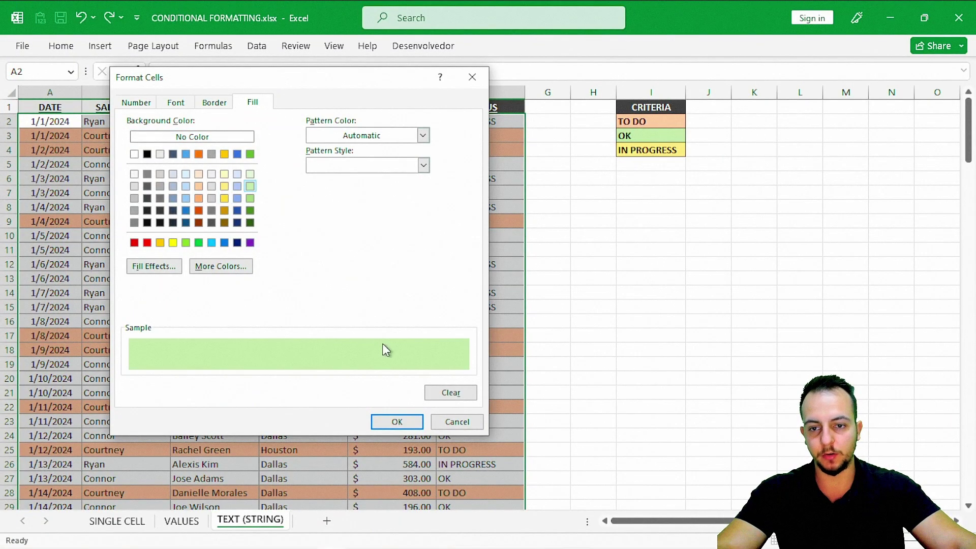
pyautogui.click(396, 422)
pyautogui.click(287, 377)
pyautogui.click(391, 264)
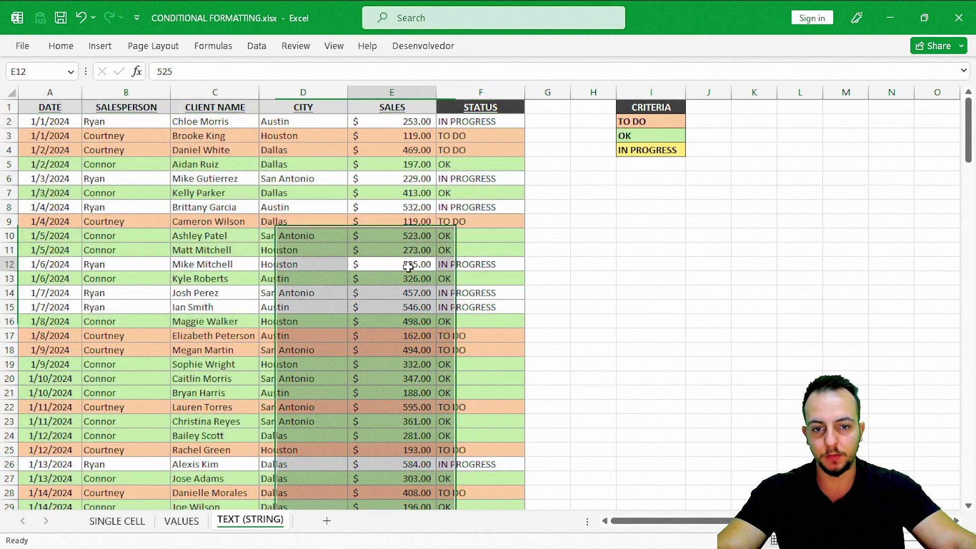
# - Select the data rows A2:F145 and start a third conditional formatting rule that uses a formula to determine which cells to format
pyautogui.click(68, 126)
pyautogui.hotkey('ctrl', 'shift', 'Right')
pyautogui.hotkey('ctrl', 'shift', 'Down')
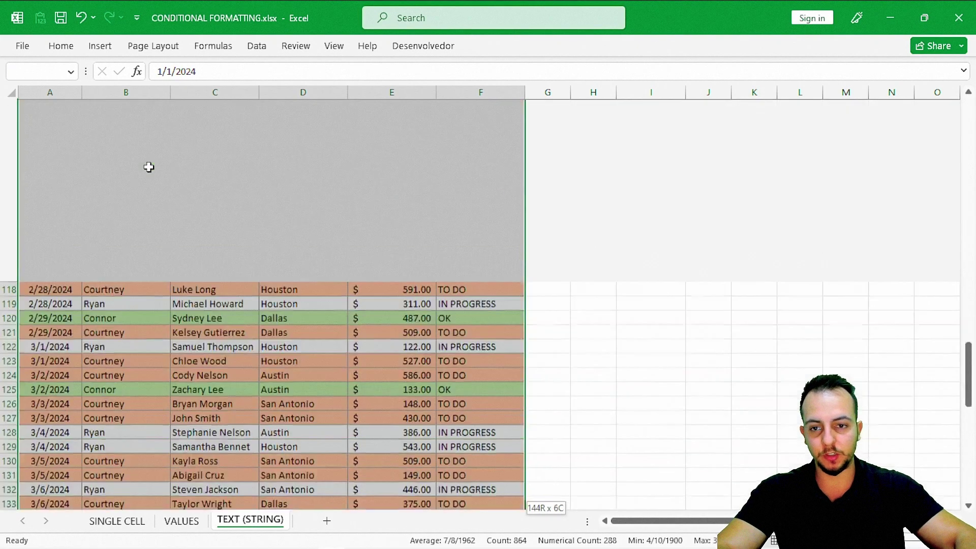
pyautogui.click(61, 45)
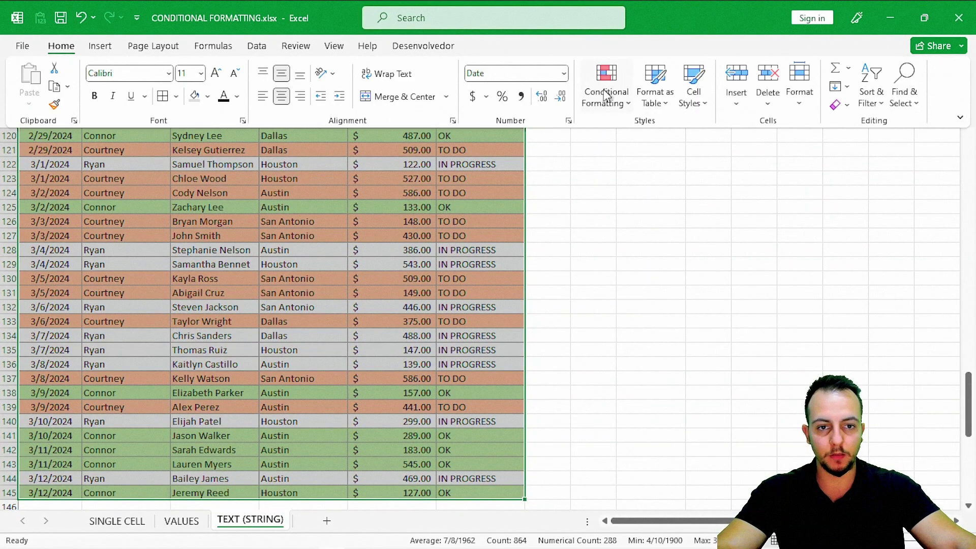
pyautogui.click(614, 94)
pyautogui.click(630, 301)
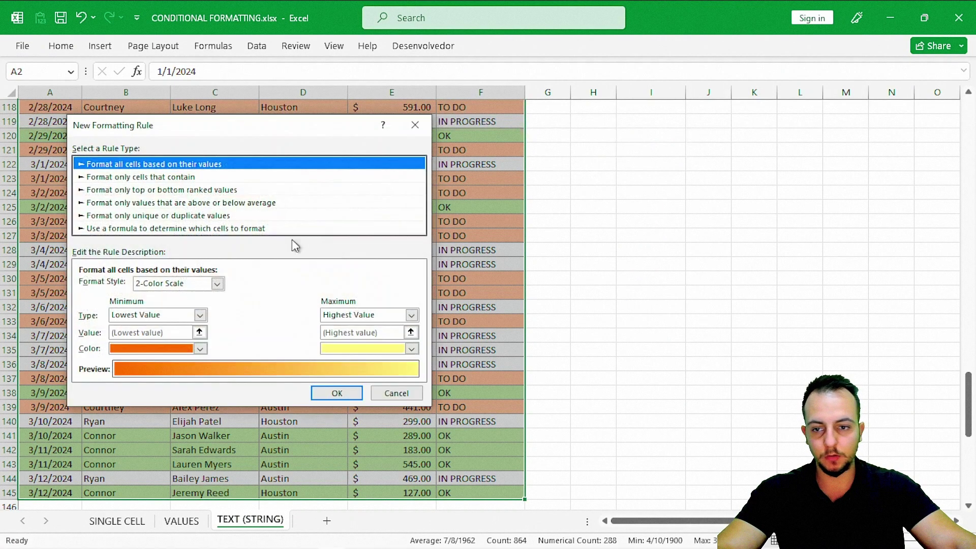
pyautogui.click(218, 229)
# - Enter the rule formula =$F2=$I$4 so each row's STATUS is compared with the IN PROGRESS criteria cell
pyautogui.click(312, 285)
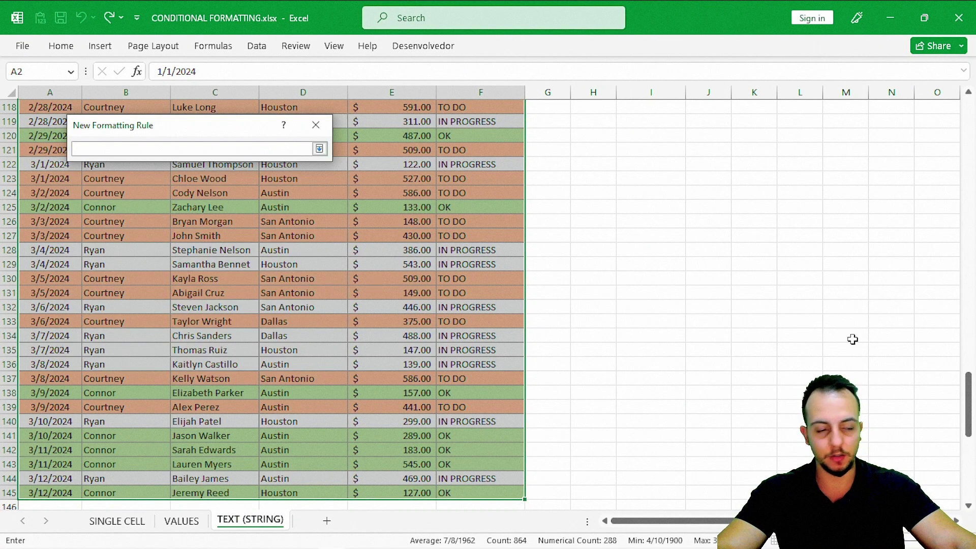
pyautogui.moveTo(968, 394); pyautogui.dragTo(967, 132)
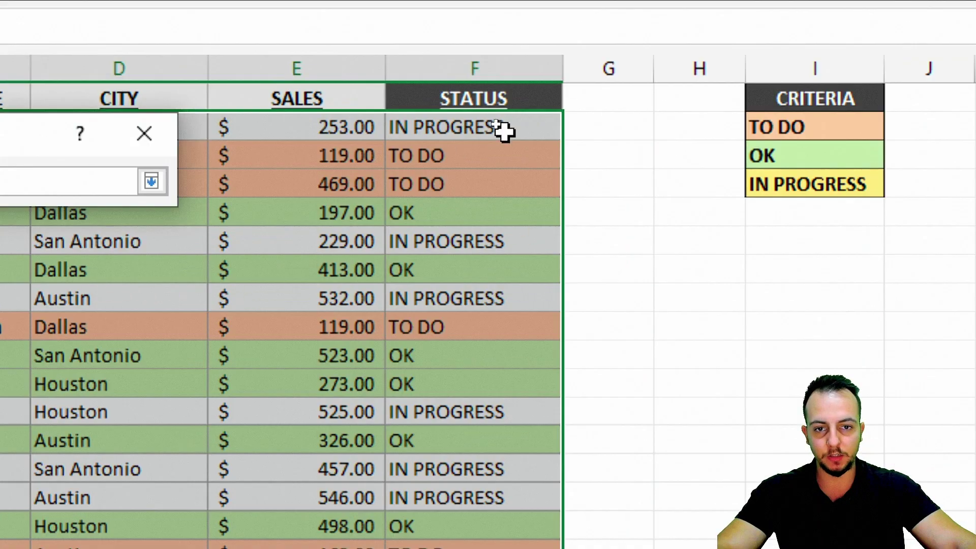
pyautogui.click(502, 130)
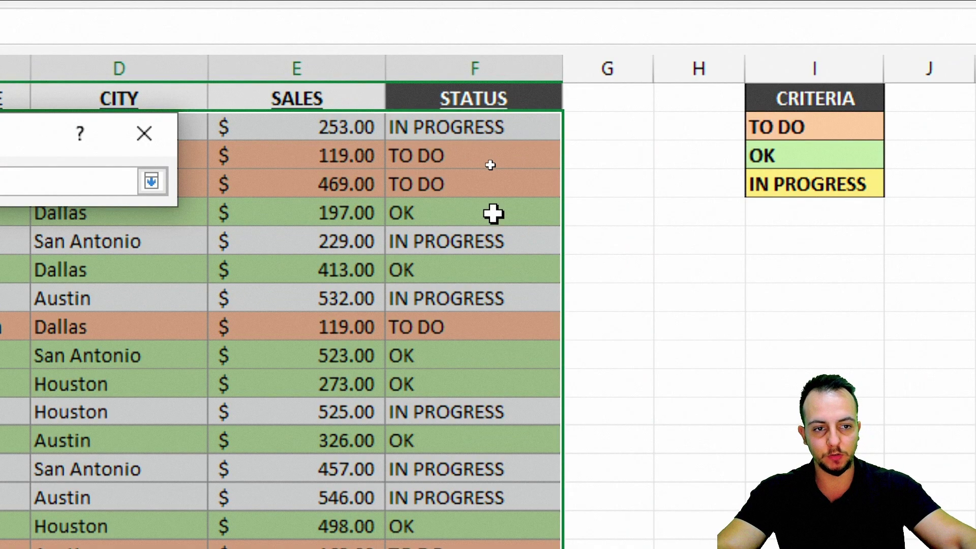
pyautogui.click(843, 183)
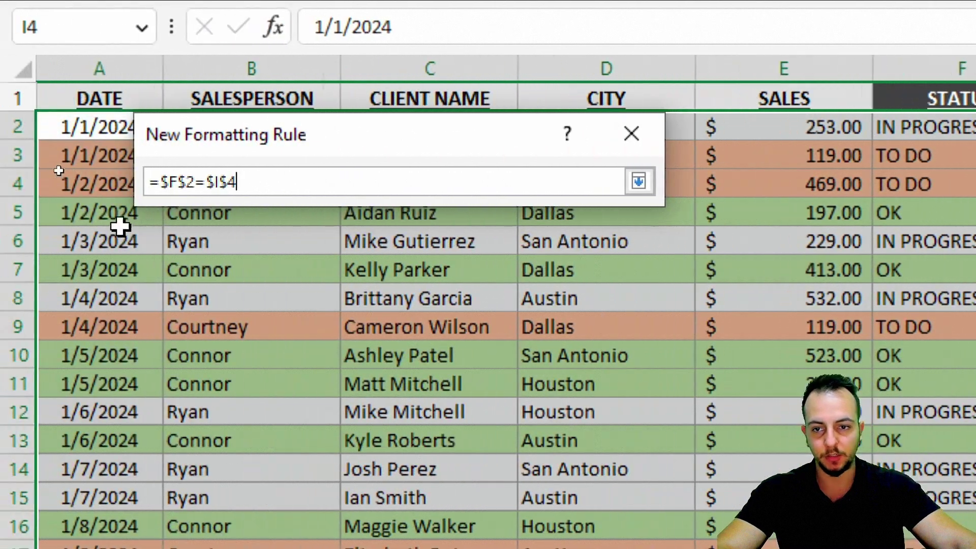
pyautogui.click(186, 182)
pyautogui.press('BackSpace')
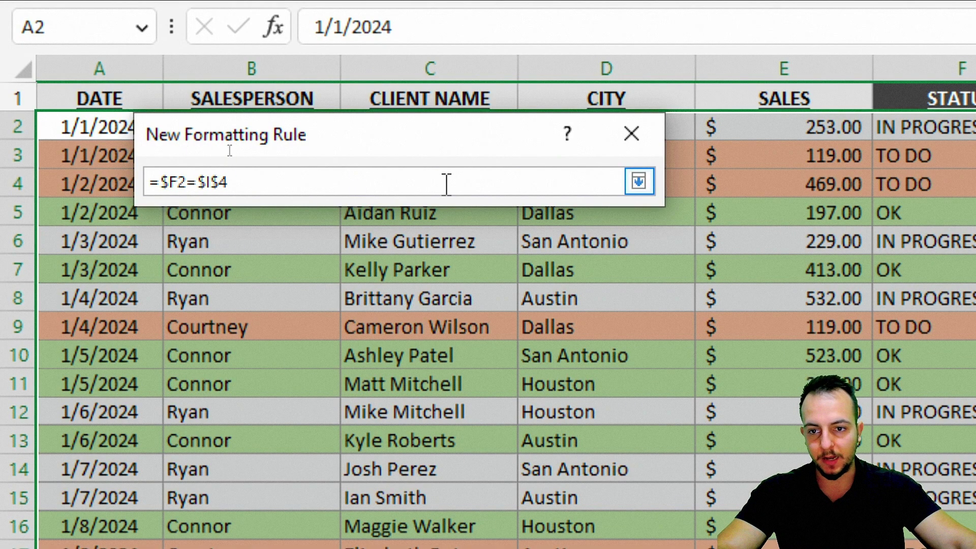
pyautogui.click(641, 184)
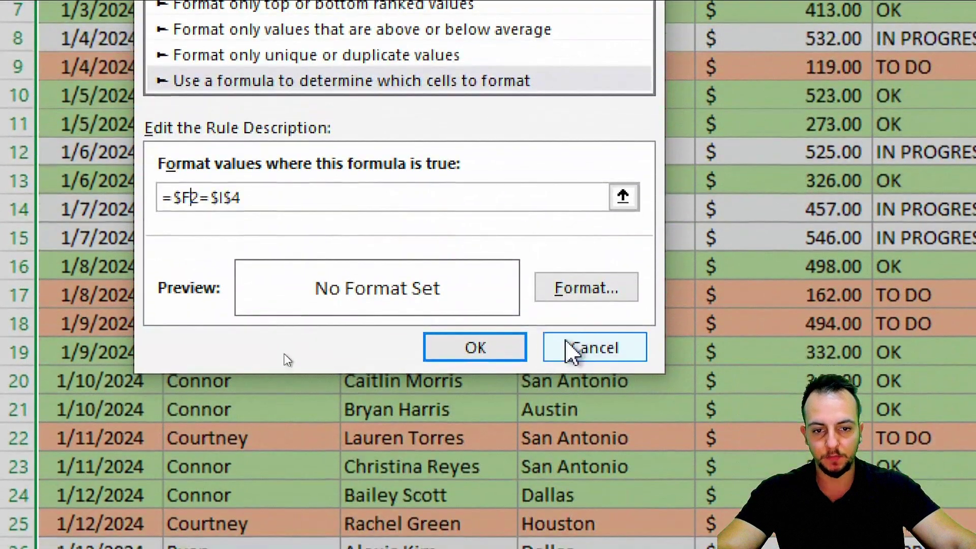
# - Give the IN PROGRESS rule a light yellow fill matching its criteria cell, apply it, and deselect the data rows
pyautogui.click(590, 544)
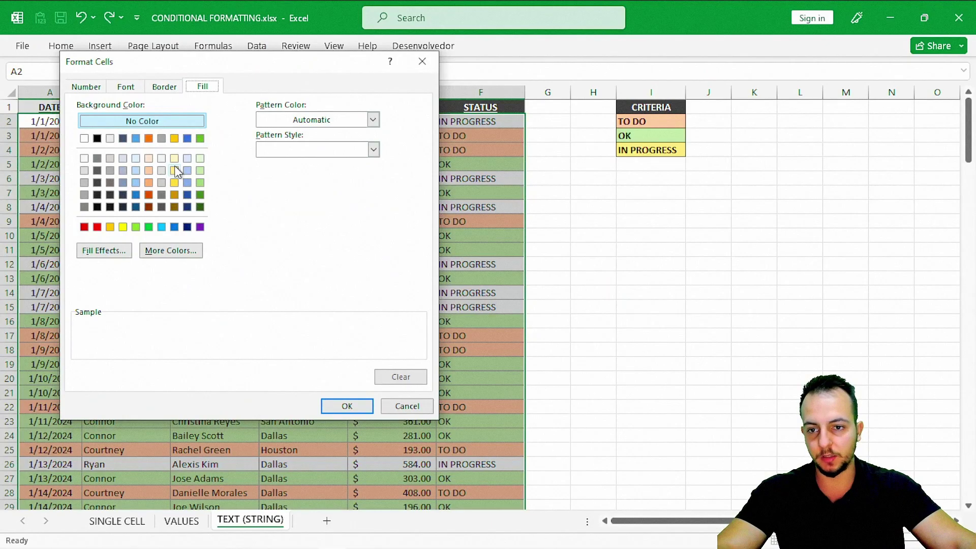
pyautogui.click(174, 170)
pyautogui.click(335, 405)
pyautogui.click(238, 362)
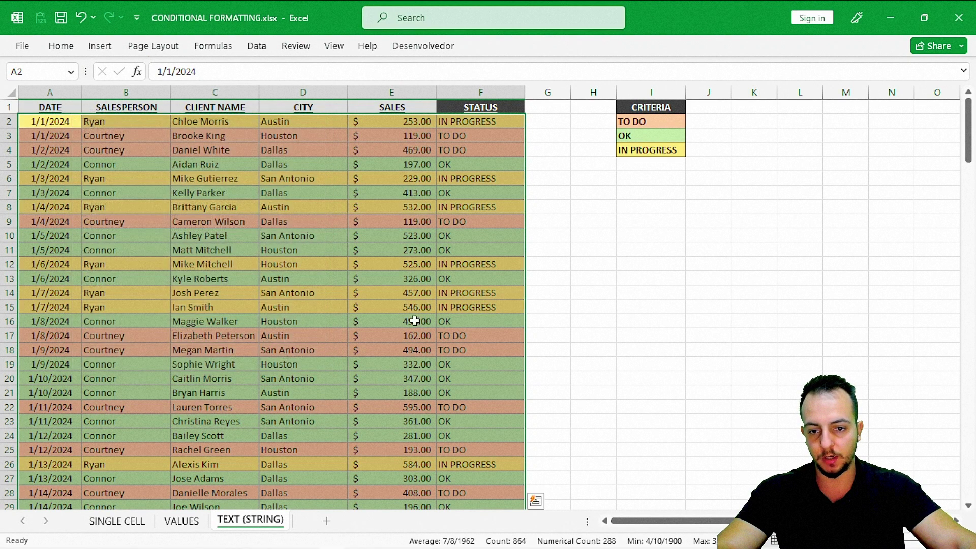
pyautogui.click(594, 247)
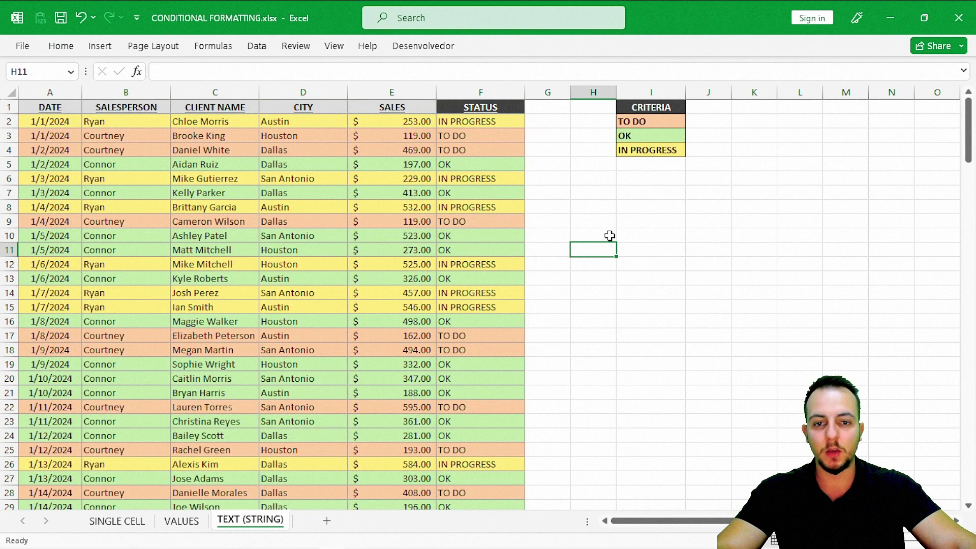
pyautogui.moveTo(603, 80)
pyautogui.mouseDown()
pyautogui.moveTo(709, 181)
pyautogui.moveTo(742, 280)
pyautogui.mouseUp()
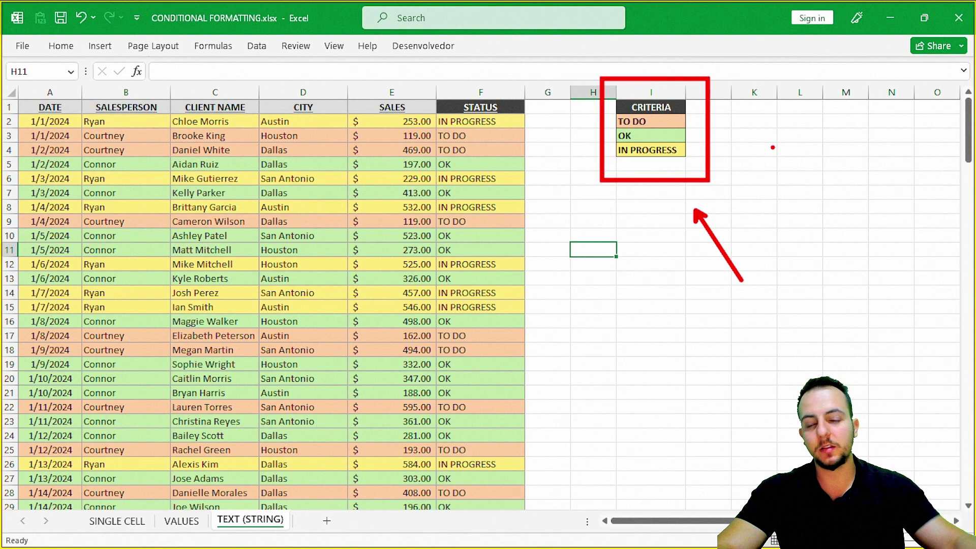
pyautogui.hotkey('ctrl', 'z')
pyautogui.hotkey('ctrl', 'z')
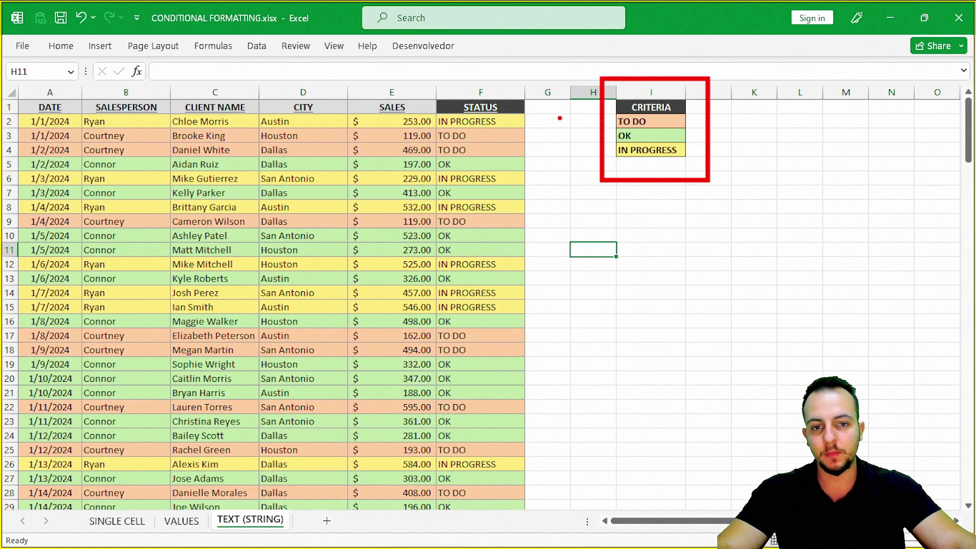
pyautogui.moveTo(529, 124); pyautogui.dragTo(606, 77)
pyautogui.moveTo(528, 191); pyautogui.dragTo(578, 131)
pyautogui.moveTo(533, 282); pyautogui.dragTo(605, 206)
pyautogui.moveTo(553, 364); pyautogui.dragTo(648, 275)
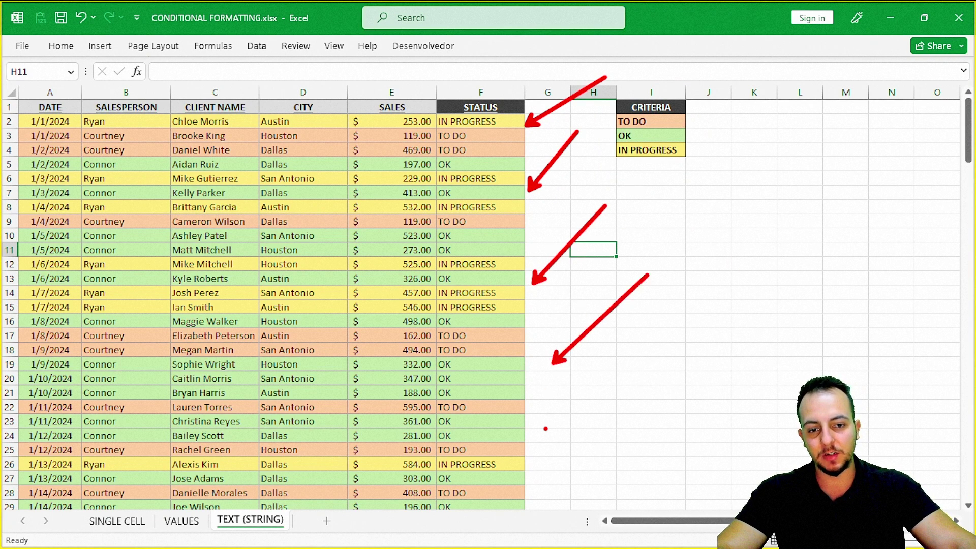
pyautogui.moveTo(553, 431); pyautogui.dragTo(658, 376)
pyautogui.hotkey('ctrl', 'z')
pyautogui.hotkey('ctrl', 'z')
pyautogui.hotkey('ctrl', 'z')
pyautogui.hotkey('ctrl', 'z')
pyautogui.hotkey('ctrl', 'z')
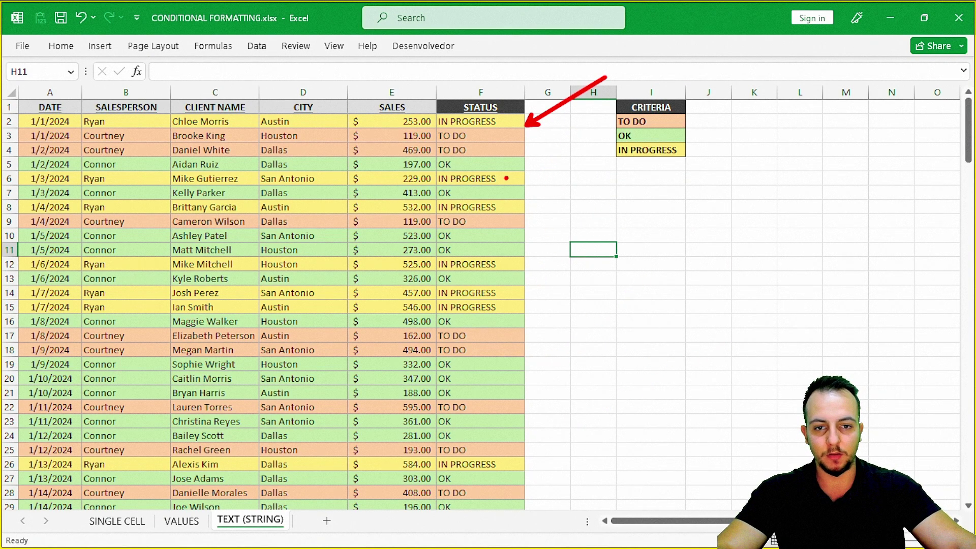
pyautogui.moveTo(16, 173); pyautogui.dragTo(538, 189)
pyautogui.moveTo(543, 196); pyautogui.dragTo(631, 251)
pyautogui.moveTo(706, 147)
pyautogui.mouseDown()
pyautogui.moveTo(821, 206)
pyautogui.moveTo(781, 146)
pyautogui.mouseUp()
pyautogui.moveTo(697, 121); pyautogui.dragTo(776, 120)
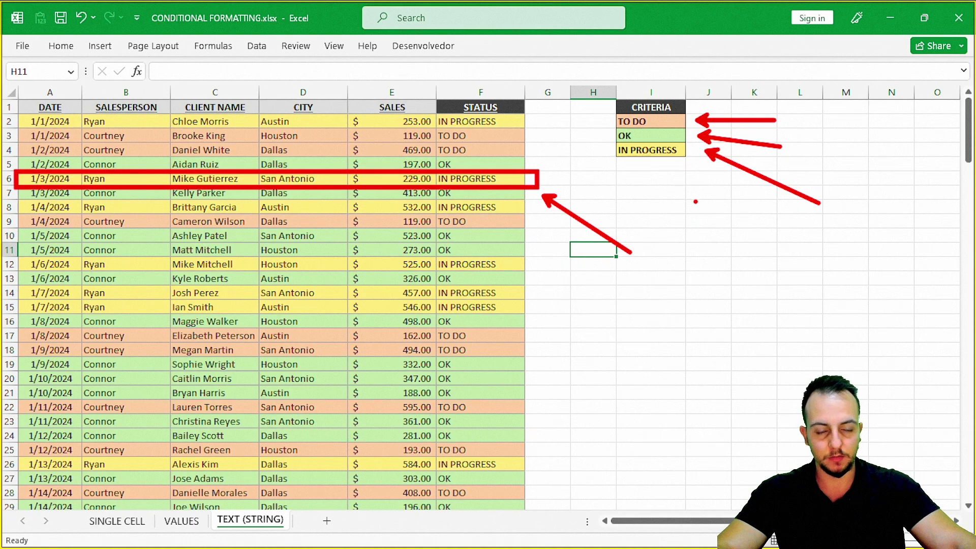
pyautogui.press('Escape')
pyautogui.click(665, 223)
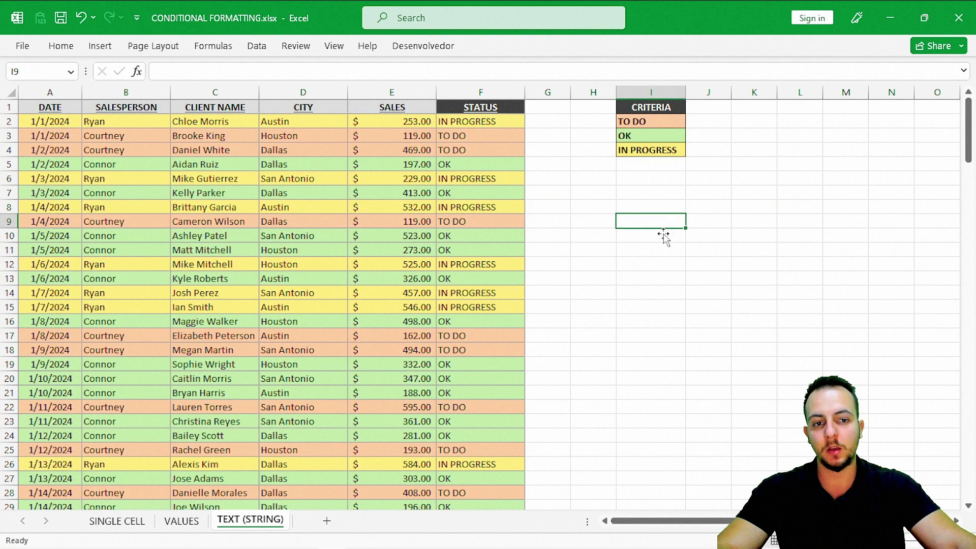
# - Review the conditional formatting on the VALUES, SINGLE CELL and TEXT (STRING) sheets by switching between them
pyautogui.hotkey('ctrl', 'pageup')
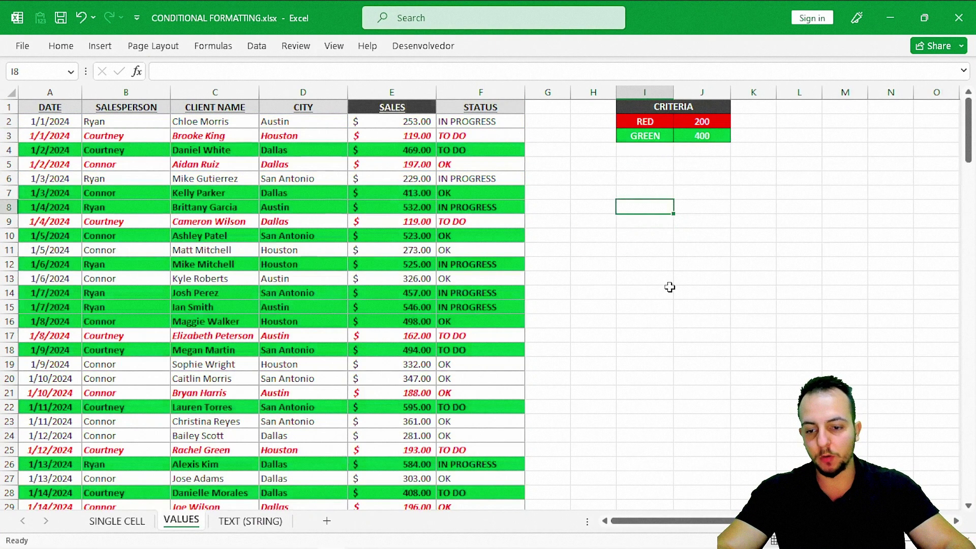
pyautogui.hotkey('ctrl', 'pageup')
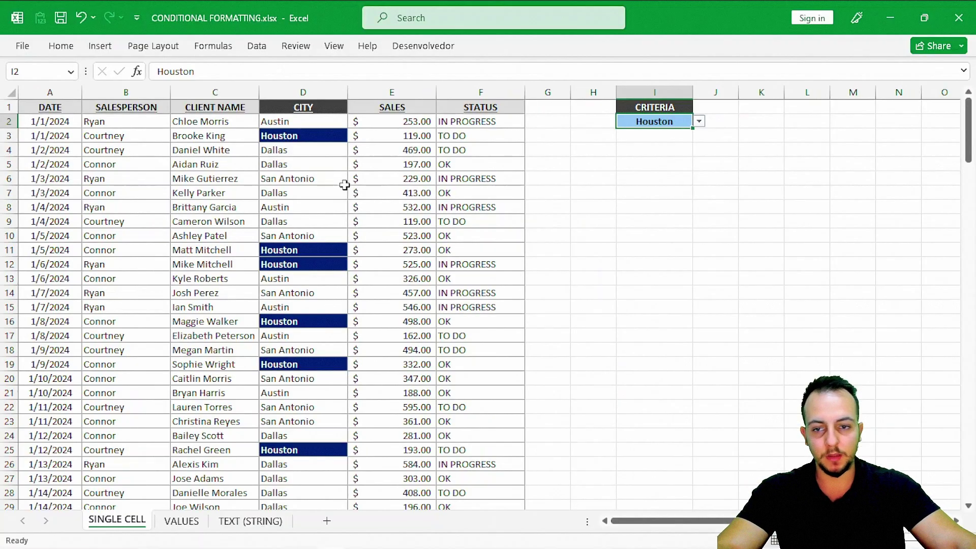
pyautogui.hotkey('ctrl', 'pagedown')
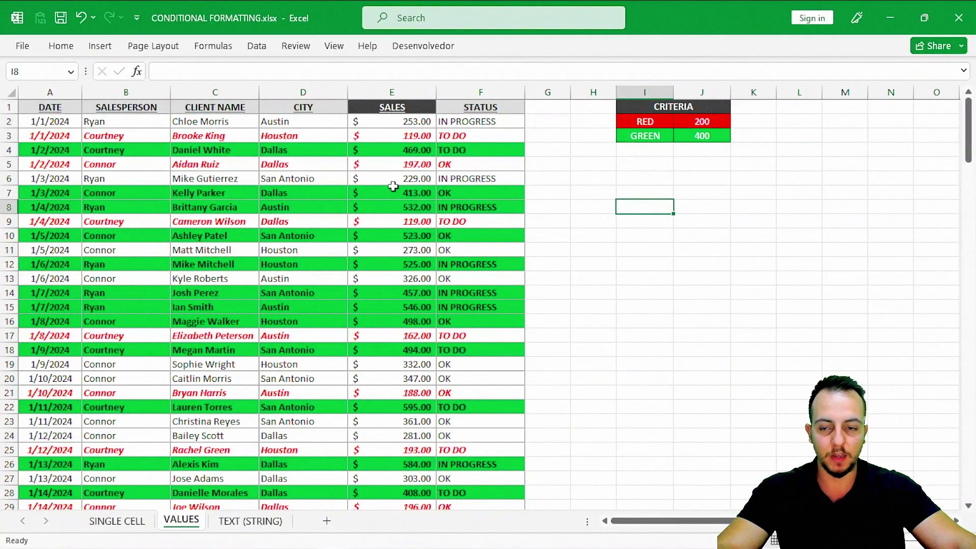
pyautogui.hotkey('ctrl', 'pagedown')
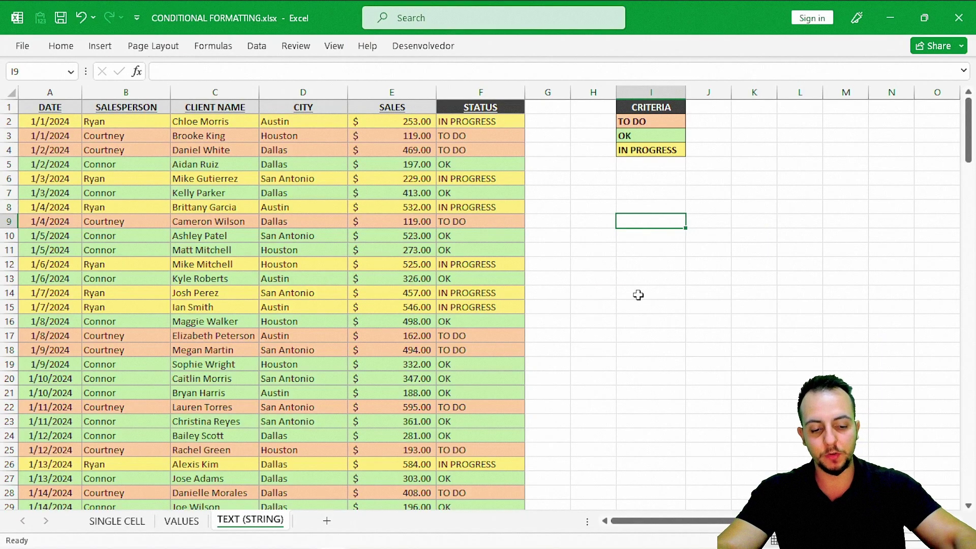
pyautogui.hotkey('ctrl', 'pageup')
pyautogui.hotkey('ctrl', 'pageup')
pyautogui.hotkey('ctrl', 'pagedown')
pyautogui.hotkey('ctrl', 'pagedown')
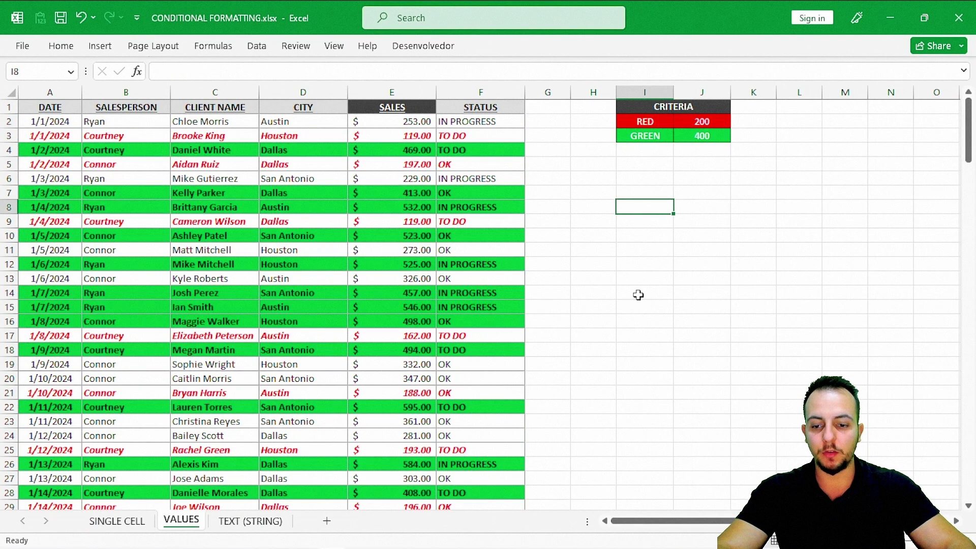